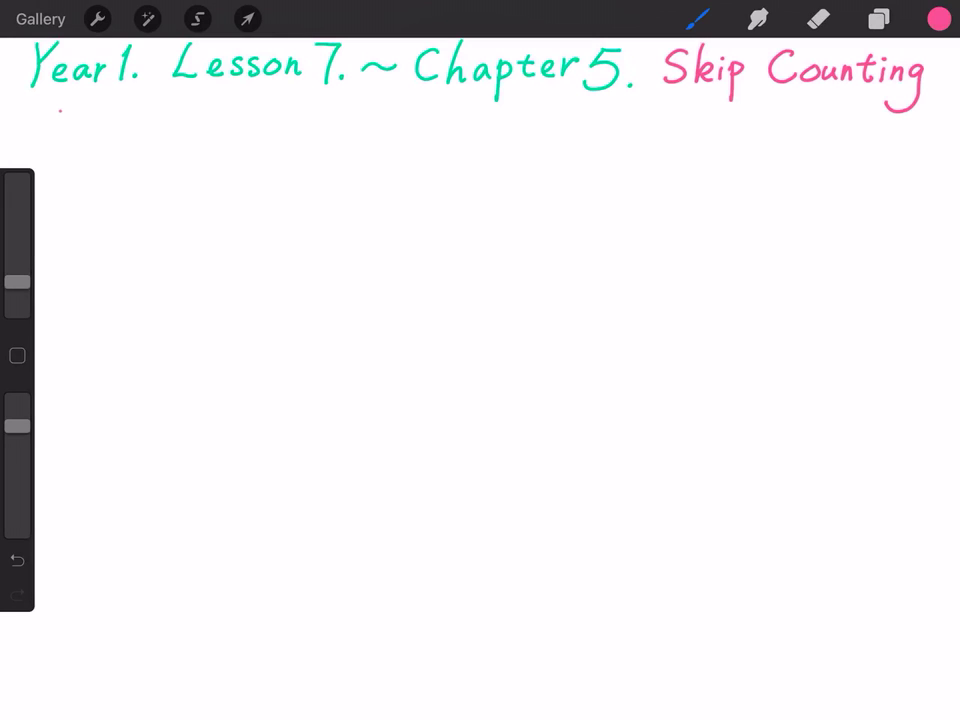
# Handwrite 1 through 10 in pink as the first row under the heading.
pyautogui.moveTo(60, 111); pyautogui.dragTo(50, 128)
pyautogui.moveTo(118, 114)
pyautogui.mouseDown()
pyautogui.moveTo(119, 125)
pyautogui.moveTo(134, 125)
pyautogui.mouseUp()
pyautogui.moveTo(196, 106)
pyautogui.mouseDown()
pyautogui.moveTo(205, 114)
pyautogui.moveTo(197, 129)
pyautogui.mouseUp()
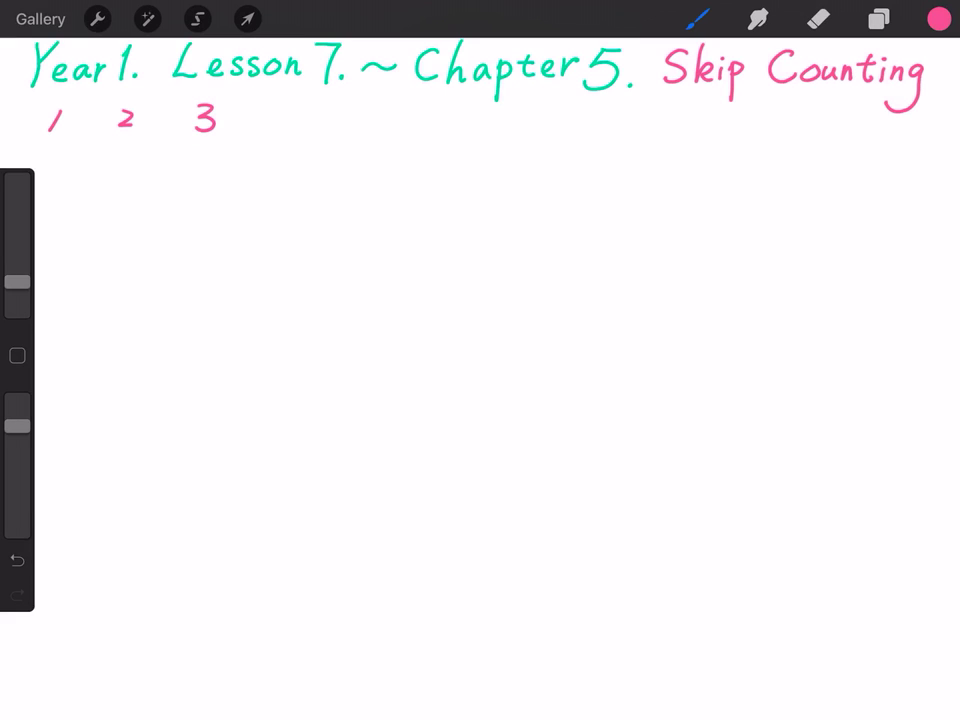
pyautogui.moveTo(285, 106)
pyautogui.mouseDown()
pyautogui.moveTo(300, 121)
pyautogui.moveTo(290, 131)
pyautogui.mouseUp()
pyautogui.moveTo(367, 106)
pyautogui.mouseDown()
pyautogui.moveTo(364, 132)
pyautogui.moveTo(386, 104)
pyautogui.mouseUp()
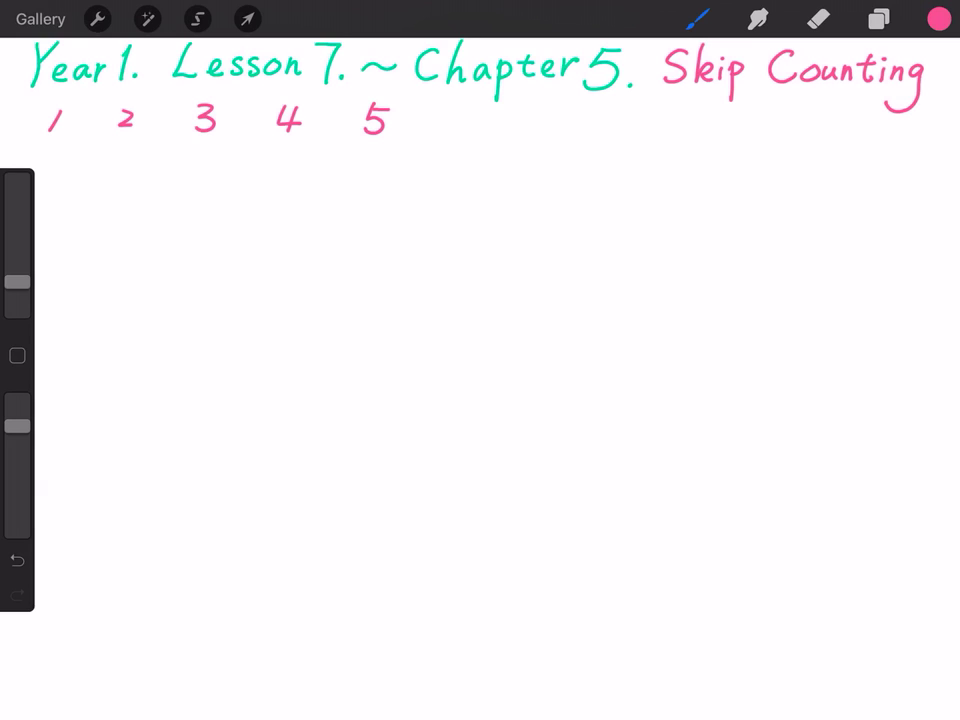
pyautogui.moveTo(465, 104); pyautogui.dragTo(460, 119)
pyautogui.moveTo(558, 108)
pyautogui.mouseDown()
pyautogui.moveTo(572, 108)
pyautogui.moveTo(566, 132)
pyautogui.mouseUp()
pyautogui.moveTo(650, 105)
pyautogui.mouseDown()
pyautogui.moveTo(641, 108)
pyautogui.moveTo(646, 126)
pyautogui.moveTo(648, 106)
pyautogui.mouseUp()
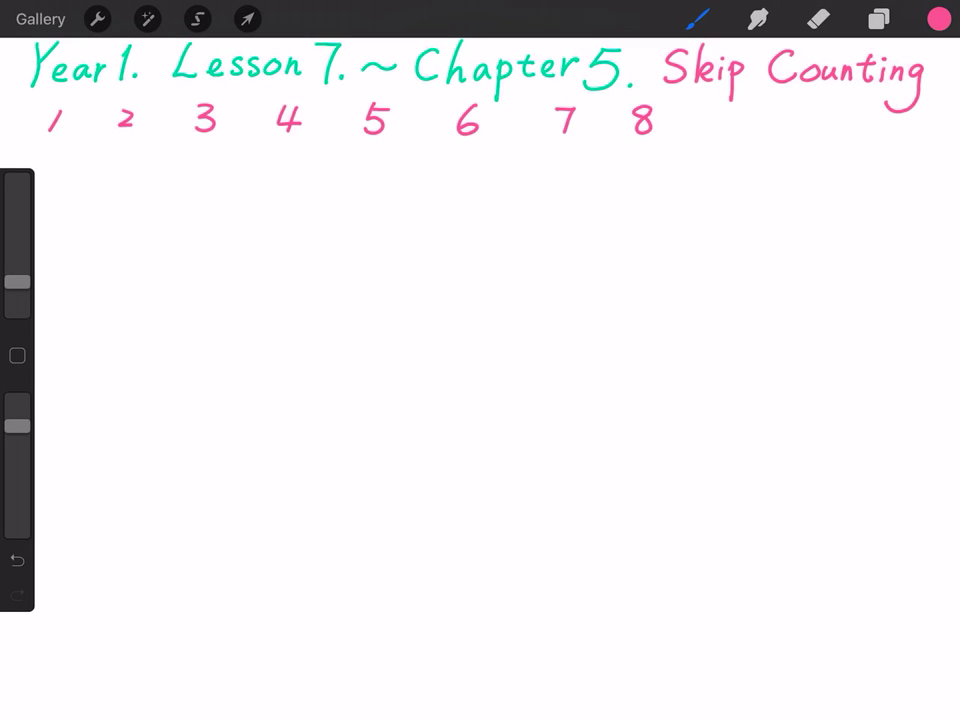
pyautogui.moveTo(742, 108); pyautogui.dragTo(736, 142)
pyautogui.moveTo(823, 117)
pyautogui.mouseDown()
pyautogui.moveTo(819, 133)
pyautogui.moveTo(843, 119)
pyautogui.mouseUp()
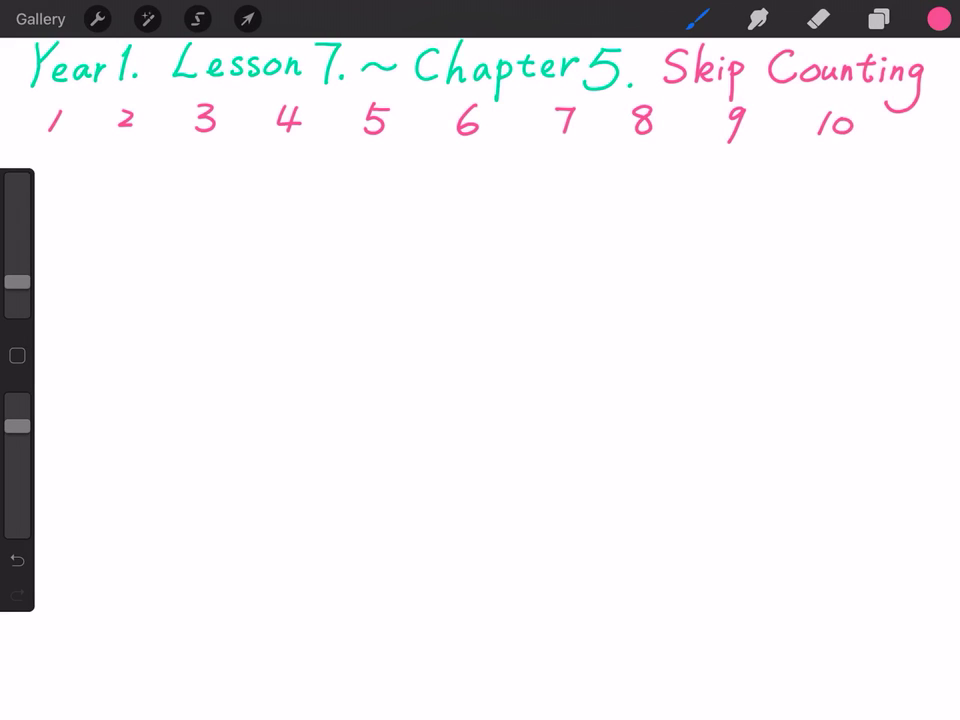
# Handwrite 11 through 20 in pink as the second row.
pyautogui.moveTo(48, 183)
pyautogui.mouseDown()
pyautogui.moveTo(45, 203)
pyautogui.moveTo(56, 189)
pyautogui.moveTo(54, 203)
pyautogui.mouseUp()
pyautogui.moveTo(117, 183); pyautogui.dragTo(110, 202)
pyautogui.moveTo(127, 188)
pyautogui.mouseDown()
pyautogui.moveTo(191, 202)
pyautogui.moveTo(214, 192)
pyautogui.moveTo(206, 203)
pyautogui.mouseUp()
pyautogui.moveTo(281, 181)
pyautogui.mouseDown()
pyautogui.moveTo(274, 201)
pyautogui.moveTo(291, 184)
pyautogui.moveTo(310, 194)
pyautogui.mouseUp()
pyautogui.moveTo(300, 180); pyautogui.dragTo(298, 202)
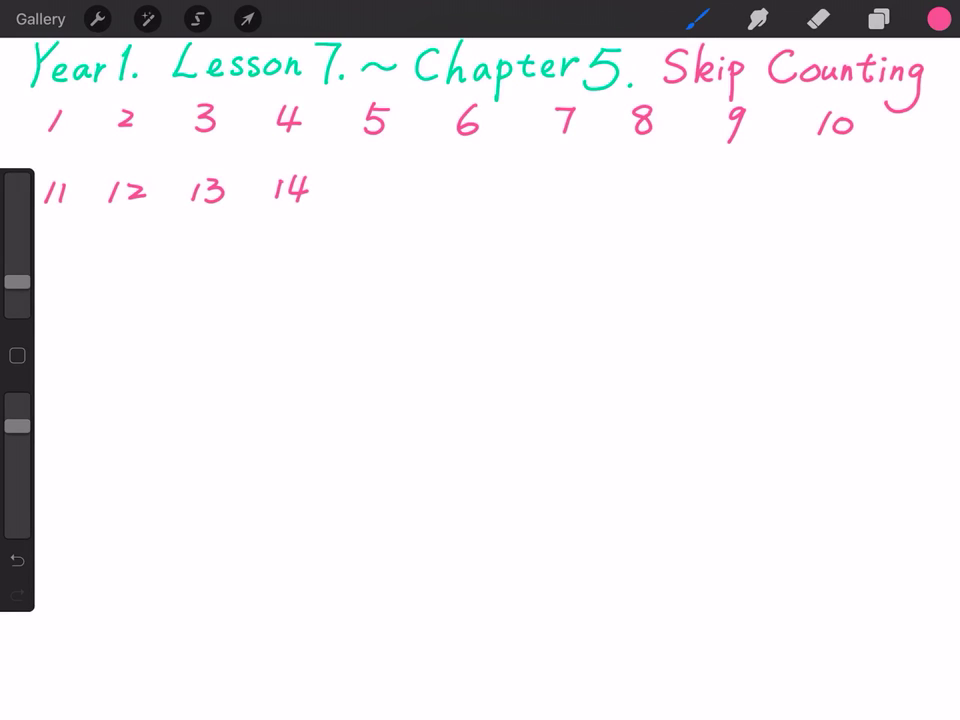
pyautogui.moveTo(362, 181)
pyautogui.mouseDown()
pyautogui.moveTo(357, 200)
pyautogui.moveTo(373, 188)
pyautogui.moveTo(370, 200)
pyautogui.mouseUp()
pyautogui.moveTo(376, 181); pyautogui.dragTo(388, 181)
pyautogui.moveTo(455, 181)
pyautogui.mouseDown()
pyautogui.moveTo(450, 200)
pyautogui.moveTo(464, 192)
pyautogui.mouseUp()
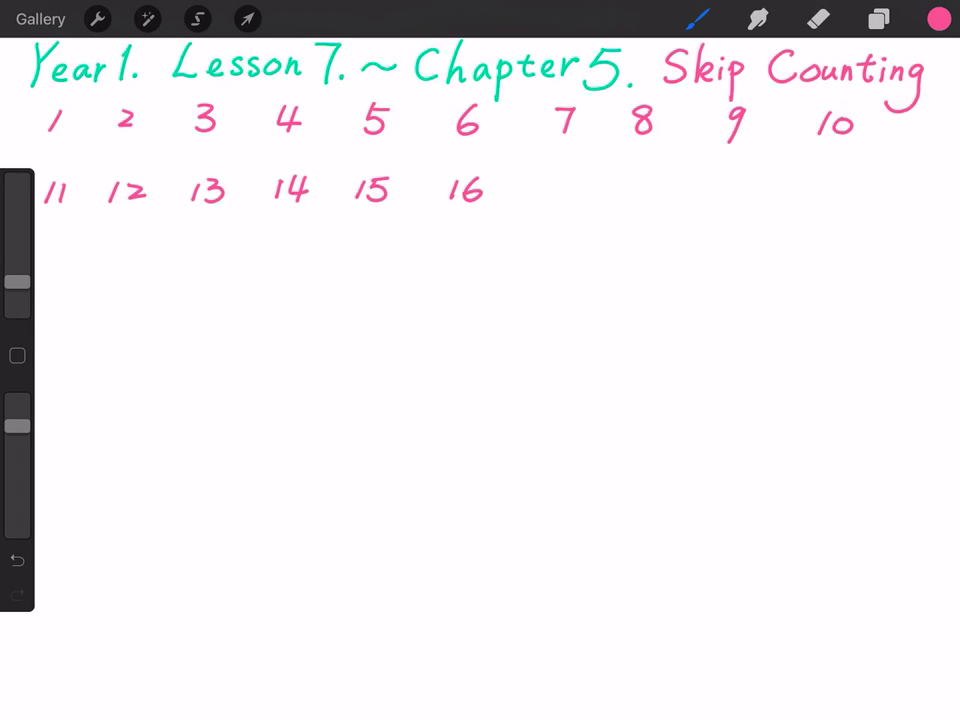
pyautogui.moveTo(551, 183)
pyautogui.mouseDown()
pyautogui.moveTo(545, 203)
pyautogui.moveTo(578, 182)
pyautogui.moveTo(566, 204)
pyautogui.mouseUp()
pyautogui.moveTo(634, 182)
pyautogui.mouseDown()
pyautogui.moveTo(630, 203)
pyautogui.moveTo(652, 184)
pyautogui.moveTo(656, 200)
pyautogui.moveTo(655, 186)
pyautogui.mouseUp()
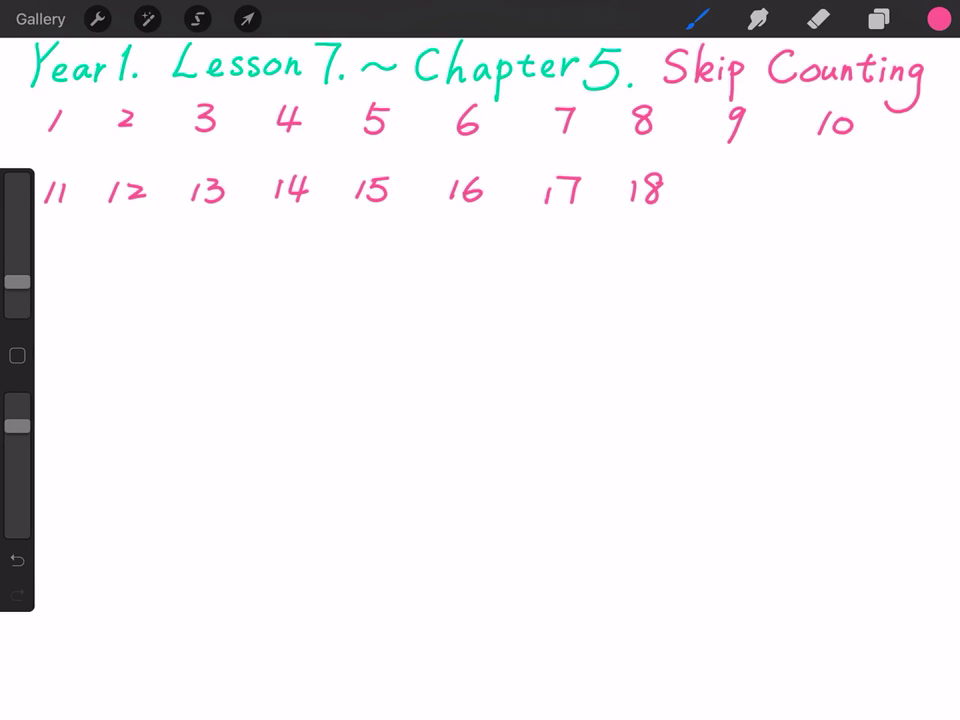
pyautogui.moveTo(721, 178)
pyautogui.mouseDown()
pyautogui.moveTo(714, 204)
pyautogui.moveTo(738, 180)
pyautogui.moveTo(743, 205)
pyautogui.mouseUp()
pyautogui.moveTo(814, 186)
pyautogui.mouseDown()
pyautogui.moveTo(842, 199)
pyautogui.moveTo(850, 185)
pyautogui.mouseUp()
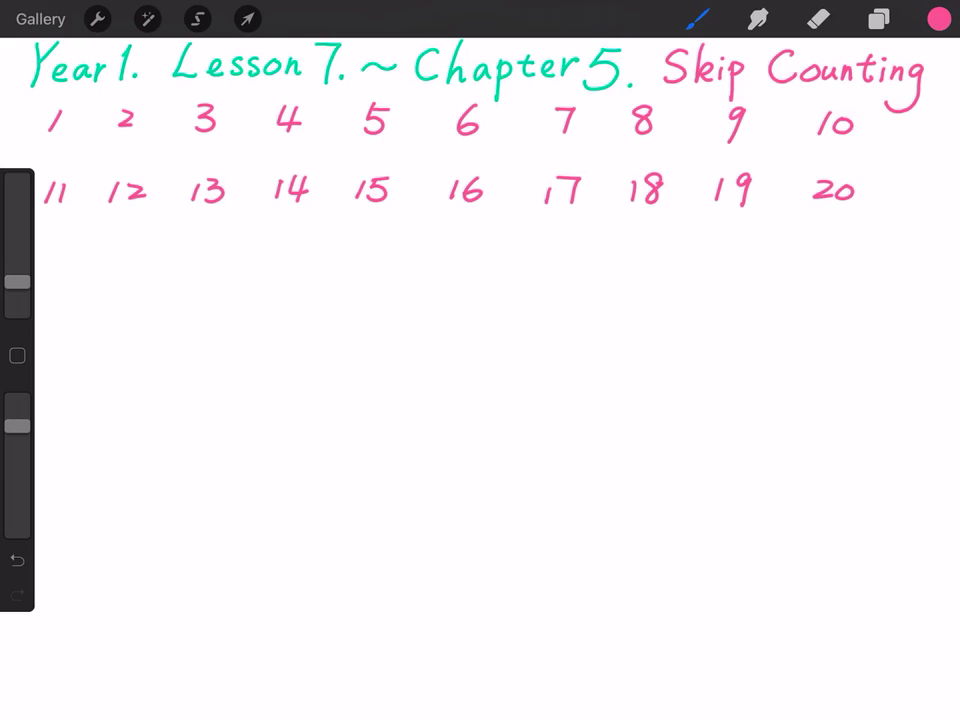
# Handwrite 21 through 30 in pink as the third row.
pyautogui.moveTo(45, 257)
pyautogui.mouseDown()
pyautogui.moveTo(56, 254)
pyautogui.moveTo(68, 273)
pyautogui.moveTo(131, 255)
pyautogui.moveTo(132, 268)
pyautogui.moveTo(152, 267)
pyautogui.moveTo(198, 249)
pyautogui.moveTo(213, 266)
pyautogui.moveTo(227, 245)
pyautogui.moveTo(219, 267)
pyautogui.mouseUp()
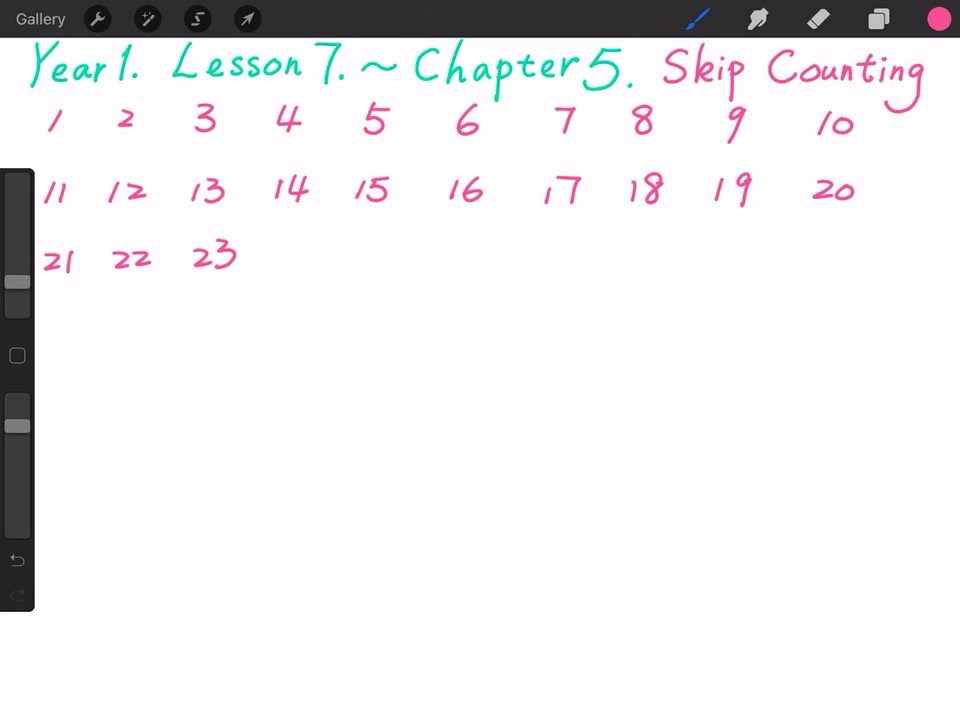
pyautogui.moveTo(276, 254)
pyautogui.mouseDown()
pyautogui.moveTo(291, 268)
pyautogui.moveTo(316, 262)
pyautogui.moveTo(310, 274)
pyautogui.mouseUp()
pyautogui.moveTo(364, 251); pyautogui.dragTo(381, 268)
pyautogui.moveTo(389, 247); pyautogui.dragTo(384, 268)
pyautogui.moveTo(390, 247)
pyautogui.mouseDown()
pyautogui.moveTo(461, 249)
pyautogui.moveTo(467, 269)
pyautogui.moveTo(478, 258)
pyautogui.mouseUp()
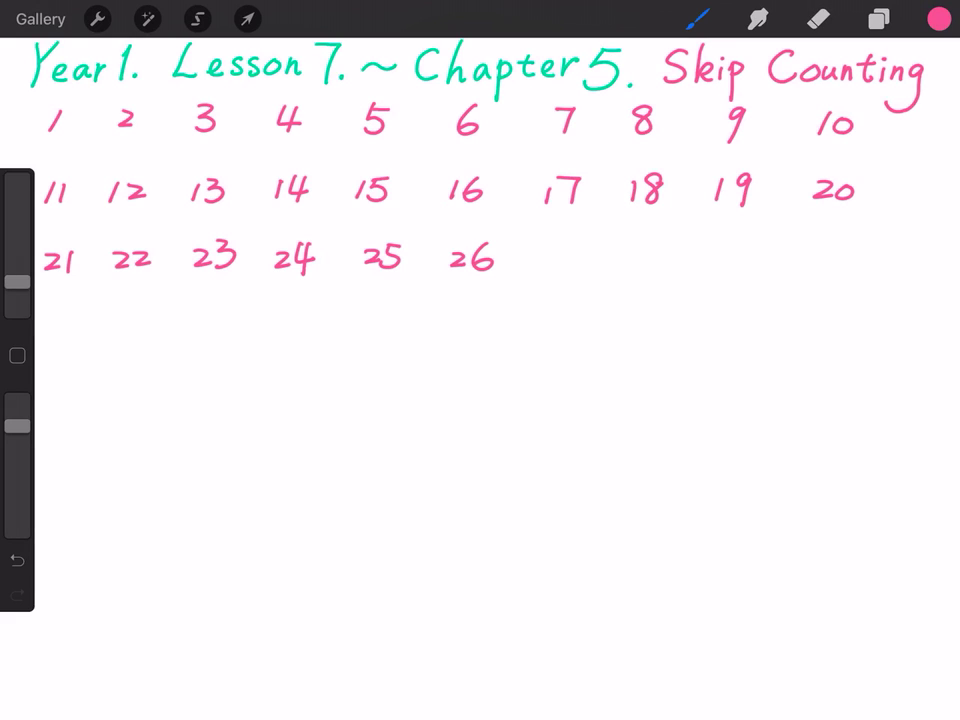
pyautogui.moveTo(548, 250)
pyautogui.mouseDown()
pyautogui.moveTo(553, 265)
pyautogui.moveTo(579, 276)
pyautogui.mouseUp()
pyautogui.moveTo(629, 251)
pyautogui.mouseDown()
pyautogui.moveTo(645, 269)
pyautogui.moveTo(658, 250)
pyautogui.moveTo(733, 250)
pyautogui.moveTo(739, 271)
pyautogui.moveTo(752, 249)
pyautogui.moveTo(751, 275)
pyautogui.mouseUp()
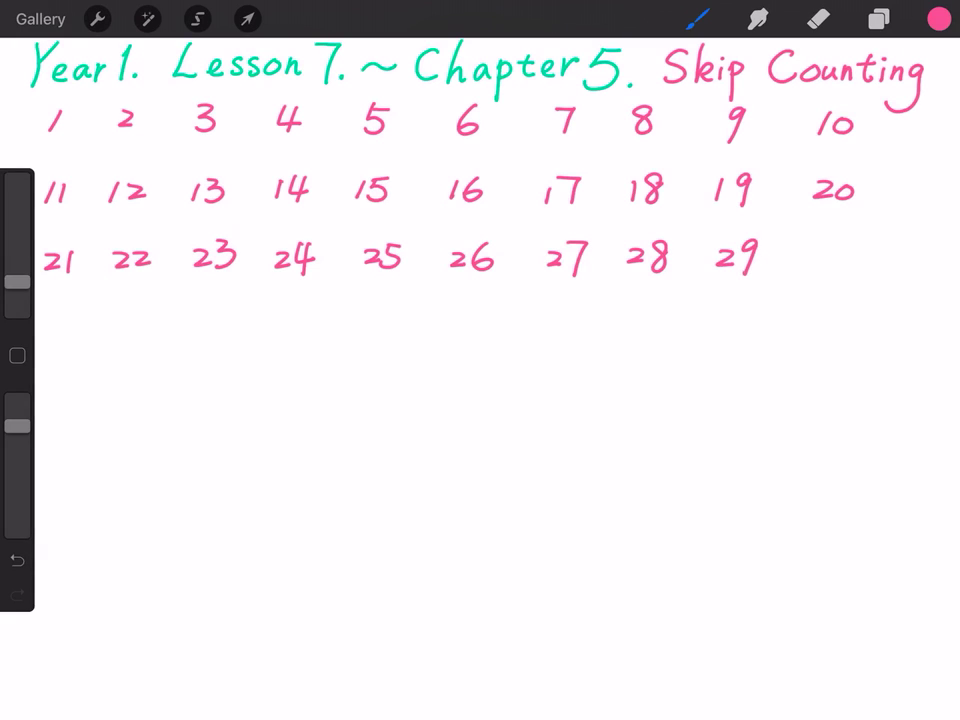
pyautogui.moveTo(815, 251)
pyautogui.mouseDown()
pyautogui.moveTo(826, 261)
pyautogui.moveTo(815, 271)
pyautogui.mouseUp()
pyautogui.moveTo(846, 252); pyautogui.dragTo(847, 253)
# Handwrite 31 through 40 as the fourth row and begin the fifth row with 41.
pyautogui.moveTo(47, 314)
pyautogui.mouseDown()
pyautogui.moveTo(48, 330)
pyautogui.moveTo(125, 312)
pyautogui.moveTo(114, 328)
pyautogui.moveTo(138, 309)
pyautogui.moveTo(155, 326)
pyautogui.moveTo(205, 313)
pyautogui.moveTo(195, 328)
pyautogui.moveTo(229, 320)
pyautogui.moveTo(218, 330)
pyautogui.mouseUp()
pyautogui.moveTo(279, 304)
pyautogui.mouseDown()
pyautogui.moveTo(278, 328)
pyautogui.moveTo(320, 325)
pyautogui.moveTo(312, 327)
pyautogui.mouseUp()
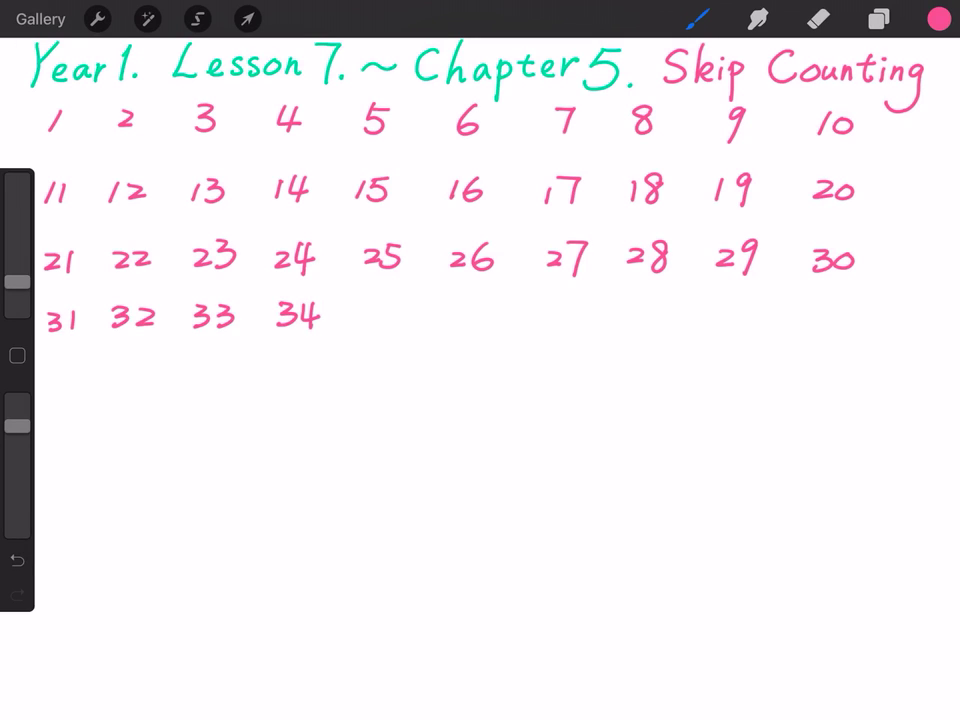
pyautogui.moveTo(365, 302)
pyautogui.mouseDown()
pyautogui.moveTo(364, 329)
pyautogui.moveTo(396, 318)
pyautogui.moveTo(384, 329)
pyautogui.mouseUp()
pyautogui.moveTo(388, 303)
pyautogui.mouseDown()
pyautogui.moveTo(453, 305)
pyautogui.moveTo(450, 330)
pyautogui.moveTo(476, 328)
pyautogui.moveTo(479, 315)
pyautogui.mouseUp()
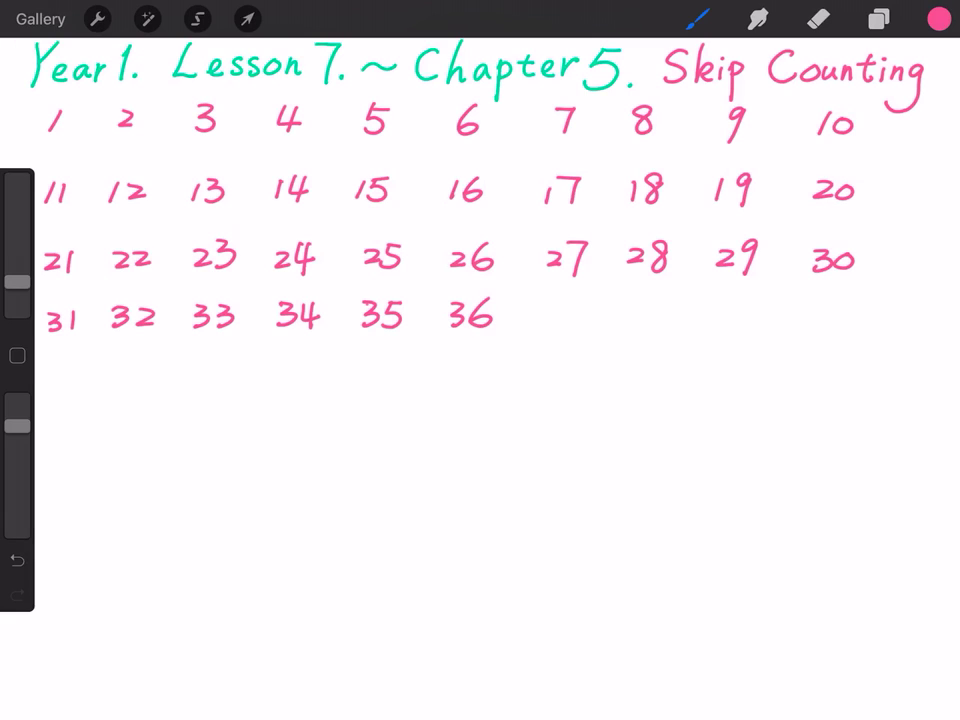
pyautogui.moveTo(545, 307)
pyautogui.mouseDown()
pyautogui.moveTo(546, 328)
pyautogui.moveTo(575, 331)
pyautogui.mouseUp()
pyautogui.moveTo(628, 306)
pyautogui.mouseDown()
pyautogui.moveTo(628, 328)
pyautogui.moveTo(662, 307)
pyautogui.moveTo(713, 331)
pyautogui.moveTo(752, 309)
pyautogui.moveTo(744, 340)
pyautogui.mouseUp()
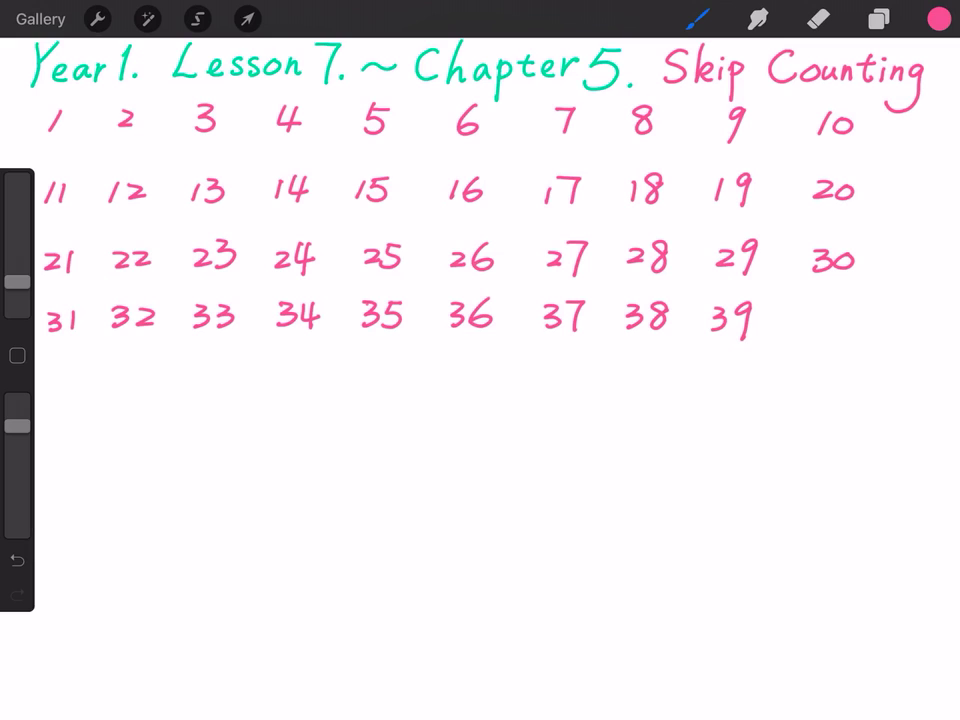
pyautogui.moveTo(815, 310)
pyautogui.mouseDown()
pyautogui.moveTo(820, 332)
pyautogui.moveTo(846, 314)
pyautogui.moveTo(856, 321)
pyautogui.mouseUp()
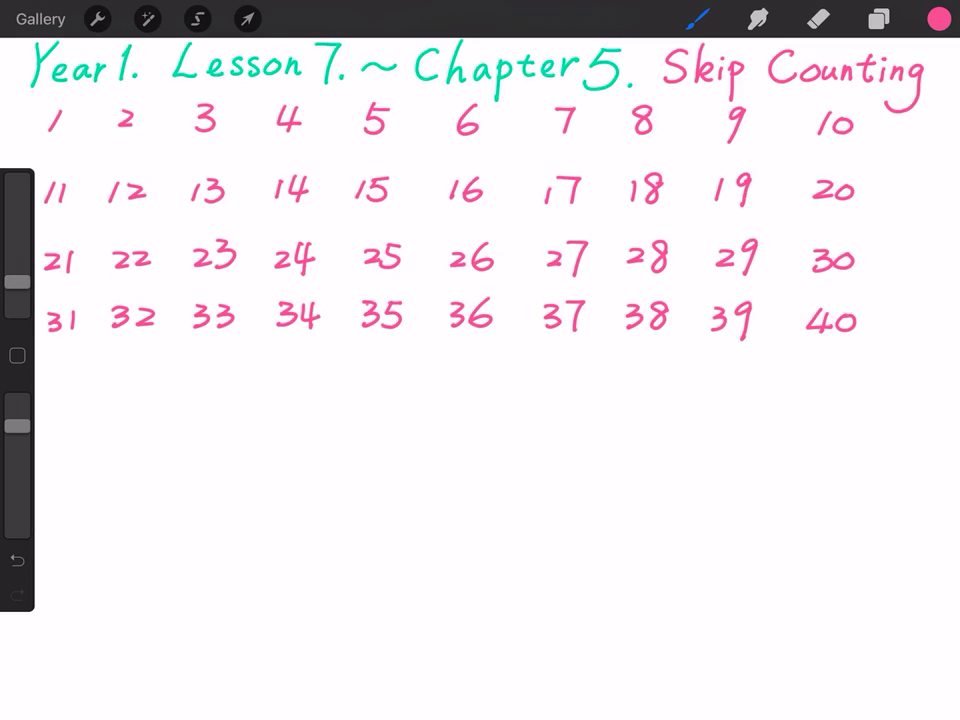
pyautogui.moveTo(50, 370)
pyautogui.mouseDown()
pyautogui.moveTo(53, 395)
pyautogui.moveTo(68, 393)
pyautogui.mouseUp()
# Finish the fifth row by handwriting 42 through 50 in pink.
pyautogui.moveTo(120, 366)
pyautogui.mouseDown()
pyautogui.moveTo(133, 384)
pyautogui.moveTo(127, 394)
pyautogui.moveTo(154, 373)
pyautogui.moveTo(159, 390)
pyautogui.moveTo(214, 384)
pyautogui.moveTo(206, 392)
pyautogui.moveTo(236, 372)
pyautogui.moveTo(222, 390)
pyautogui.mouseUp()
pyautogui.moveTo(282, 366)
pyautogui.mouseDown()
pyautogui.moveTo(298, 382)
pyautogui.moveTo(290, 392)
pyautogui.moveTo(307, 372)
pyautogui.moveTo(321, 379)
pyautogui.moveTo(312, 389)
pyautogui.mouseUp()
pyautogui.moveTo(367, 362)
pyautogui.mouseDown()
pyautogui.moveTo(381, 378)
pyautogui.moveTo(376, 390)
pyautogui.moveTo(392, 367)
pyautogui.moveTo(386, 391)
pyautogui.mouseUp()
pyautogui.moveTo(450, 366)
pyautogui.mouseDown()
pyautogui.moveTo(467, 380)
pyautogui.moveTo(459, 386)
pyautogui.moveTo(490, 386)
pyautogui.moveTo(478, 375)
pyautogui.mouseUp()
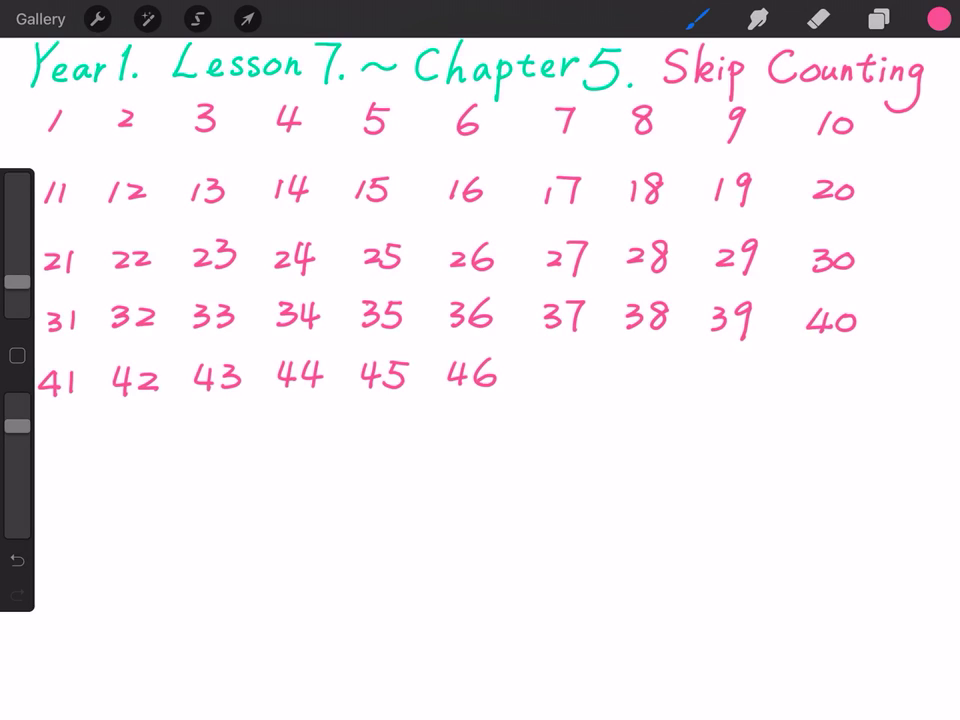
pyautogui.moveTo(548, 364)
pyautogui.mouseDown()
pyautogui.moveTo(543, 381)
pyautogui.moveTo(566, 382)
pyautogui.moveTo(555, 390)
pyautogui.moveTo(586, 364)
pyautogui.moveTo(578, 396)
pyautogui.mouseUp()
pyautogui.moveTo(637, 363)
pyautogui.mouseDown()
pyautogui.moveTo(652, 382)
pyautogui.moveTo(645, 390)
pyautogui.moveTo(668, 373)
pyautogui.moveTo(660, 366)
pyautogui.mouseUp()
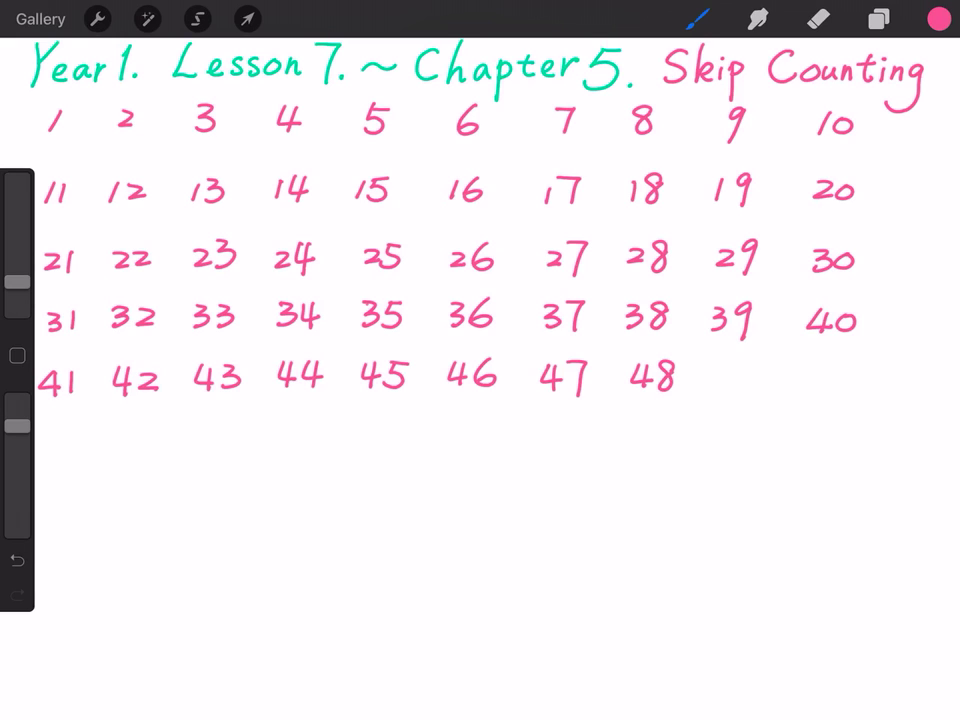
pyautogui.moveTo(724, 364)
pyautogui.mouseDown()
pyautogui.moveTo(717, 379)
pyautogui.moveTo(738, 381)
pyautogui.moveTo(728, 394)
pyautogui.moveTo(754, 366)
pyautogui.moveTo(751, 393)
pyautogui.mouseUp()
pyautogui.moveTo(809, 375)
pyautogui.mouseDown()
pyautogui.moveTo(822, 388)
pyautogui.moveTo(810, 398)
pyautogui.moveTo(828, 374)
pyautogui.moveTo(852, 396)
pyautogui.moveTo(850, 377)
pyautogui.mouseUp()
# Handwrite 51 through 60 in pink as the sixth row.
pyautogui.moveTo(45, 432)
pyautogui.mouseDown()
pyautogui.moveTo(43, 460)
pyautogui.moveTo(55, 432)
pyautogui.moveTo(76, 456)
pyautogui.mouseUp()
pyautogui.click(79, 437)
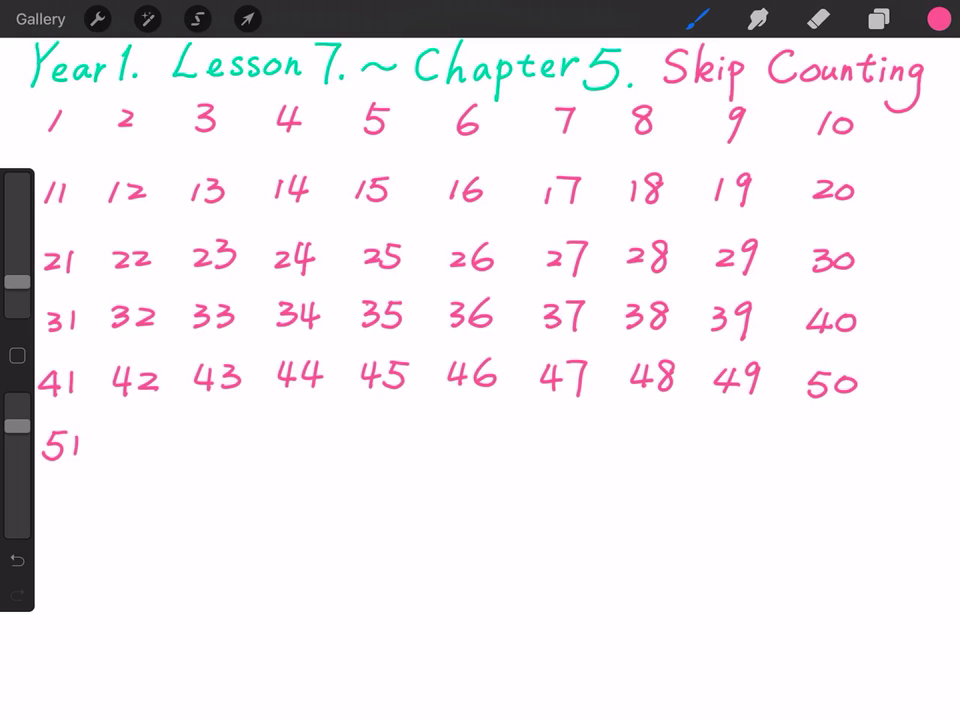
pyautogui.moveTo(119, 433)
pyautogui.mouseDown()
pyautogui.moveTo(134, 446)
pyautogui.moveTo(116, 456)
pyautogui.moveTo(136, 431)
pyautogui.moveTo(151, 451)
pyautogui.moveTo(199, 441)
pyautogui.moveTo(197, 453)
pyautogui.moveTo(222, 430)
pyautogui.moveTo(229, 455)
pyautogui.mouseUp()
pyautogui.moveTo(279, 430)
pyautogui.mouseDown()
pyautogui.moveTo(276, 453)
pyautogui.moveTo(299, 430)
pyautogui.moveTo(322, 450)
pyautogui.moveTo(315, 454)
pyautogui.mouseUp()
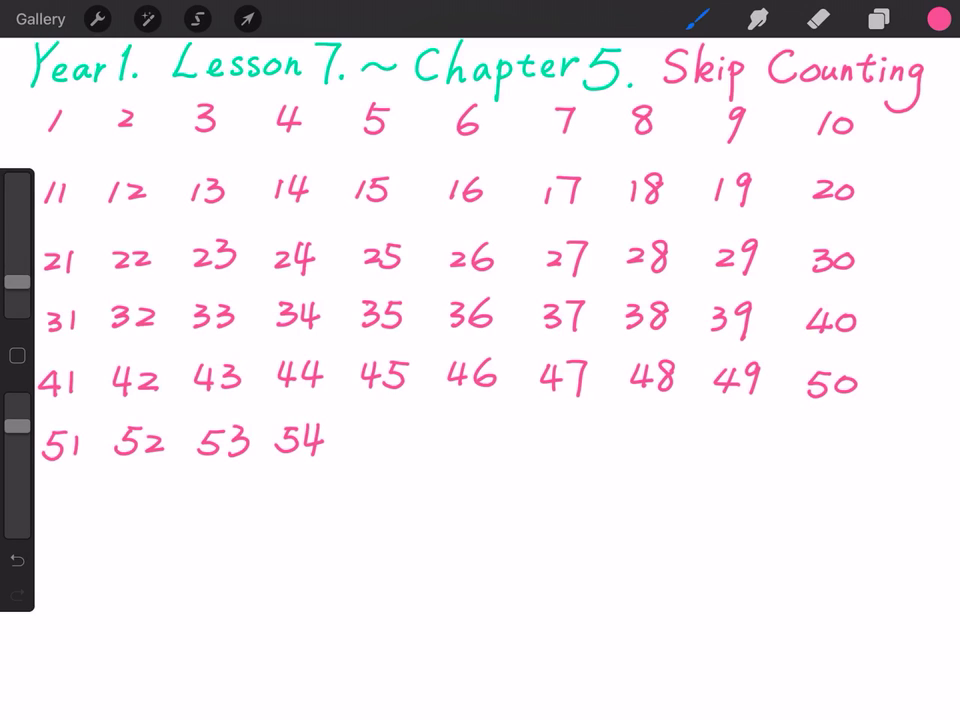
pyautogui.moveTo(371, 427)
pyautogui.mouseDown()
pyautogui.moveTo(366, 449)
pyautogui.moveTo(386, 428)
pyautogui.moveTo(392, 452)
pyautogui.mouseUp()
pyautogui.moveTo(395, 427)
pyautogui.mouseDown()
pyautogui.moveTo(450, 440)
pyautogui.moveTo(448, 452)
pyautogui.moveTo(468, 429)
pyautogui.moveTo(483, 444)
pyautogui.mouseUp()
pyautogui.moveTo(548, 428); pyautogui.dragTo(547, 454)
pyautogui.moveTo(547, 428)
pyautogui.mouseDown()
pyautogui.moveTo(590, 432)
pyautogui.moveTo(587, 456)
pyautogui.moveTo(634, 440)
pyautogui.moveTo(628, 454)
pyautogui.moveTo(650, 428)
pyautogui.moveTo(716, 441)
pyautogui.moveTo(714, 455)
pyautogui.moveTo(737, 425)
pyautogui.moveTo(757, 456)
pyautogui.mouseUp()
pyautogui.moveTo(825, 434)
pyautogui.mouseDown()
pyautogui.moveTo(811, 449)
pyautogui.moveTo(849, 457)
pyautogui.moveTo(852, 442)
pyautogui.mouseUp()
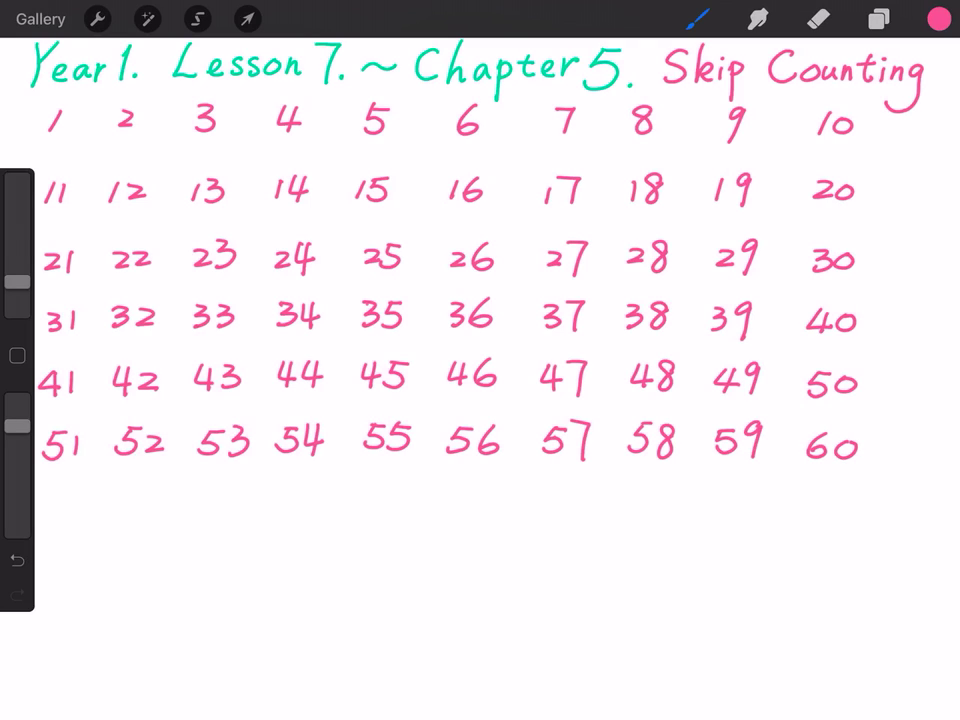
# Handwrite 61 through 70 in pink as the seventh row.
pyautogui.moveTo(53, 495)
pyautogui.mouseDown()
pyautogui.moveTo(47, 512)
pyautogui.moveTo(63, 527)
pyautogui.mouseUp()
pyautogui.moveTo(133, 497)
pyautogui.mouseDown()
pyautogui.moveTo(121, 518)
pyautogui.moveTo(150, 512)
pyautogui.moveTo(162, 521)
pyautogui.mouseUp()
pyautogui.moveTo(212, 494)
pyautogui.mouseDown()
pyautogui.moveTo(204, 516)
pyautogui.moveTo(229, 494)
pyautogui.moveTo(243, 503)
pyautogui.moveTo(226, 524)
pyautogui.mouseUp()
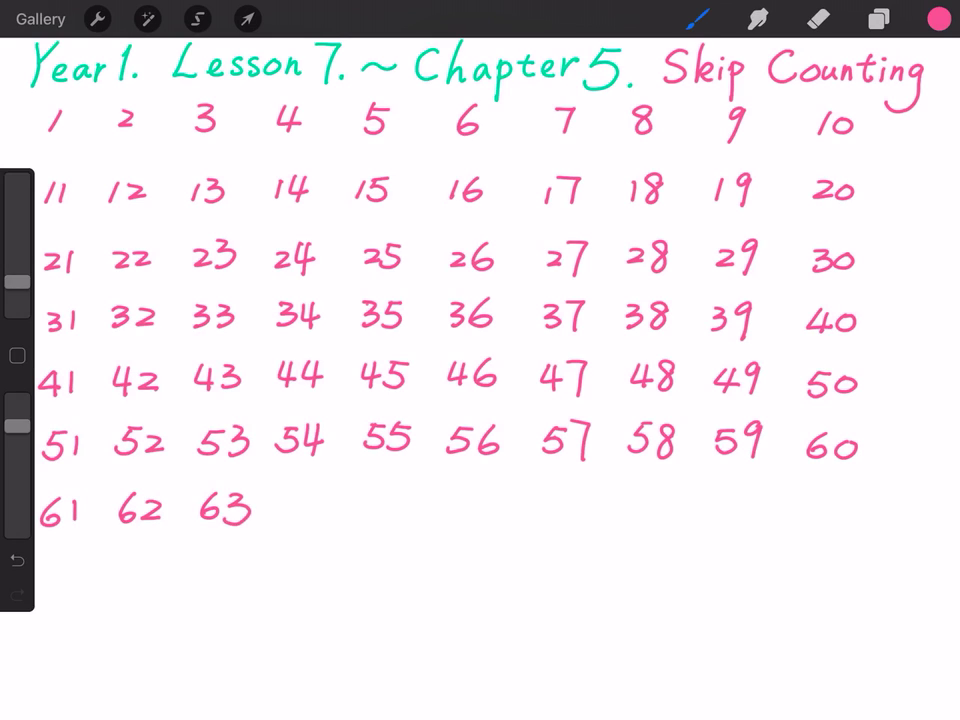
pyautogui.moveTo(315, 498)
pyautogui.mouseDown()
pyautogui.moveTo(306, 513)
pyautogui.moveTo(333, 514)
pyautogui.moveTo(322, 514)
pyautogui.mouseUp()
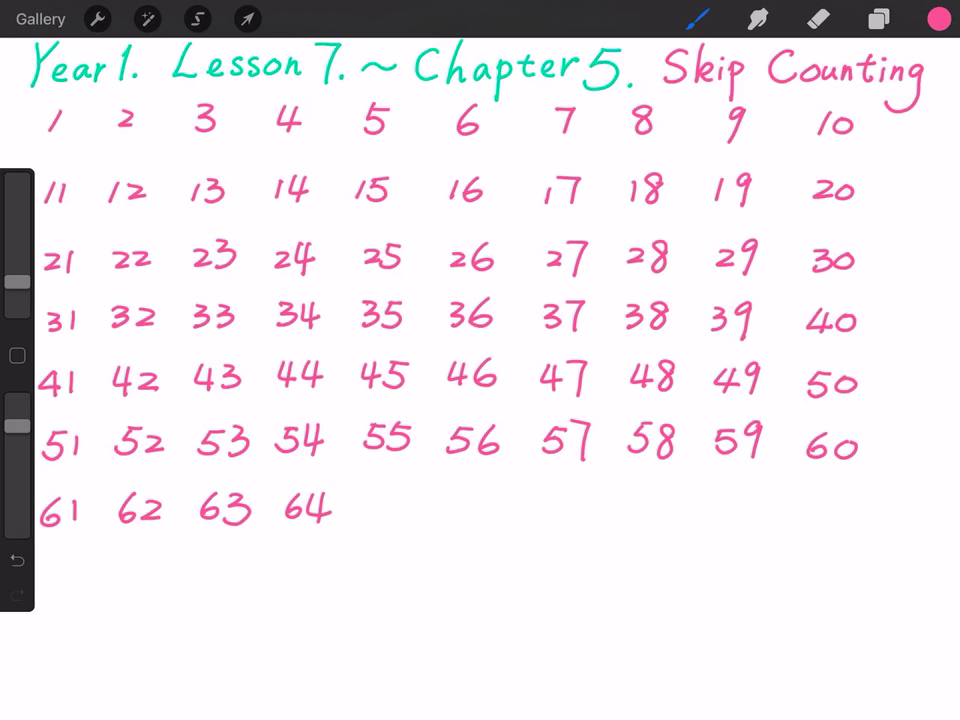
pyautogui.moveTo(378, 497)
pyautogui.mouseDown()
pyautogui.moveTo(371, 512)
pyautogui.moveTo(396, 502)
pyautogui.moveTo(391, 521)
pyautogui.mouseUp()
pyautogui.moveTo(397, 500)
pyautogui.mouseDown()
pyautogui.moveTo(410, 492)
pyautogui.moveTo(449, 517)
pyautogui.moveTo(475, 508)
pyautogui.mouseUp()
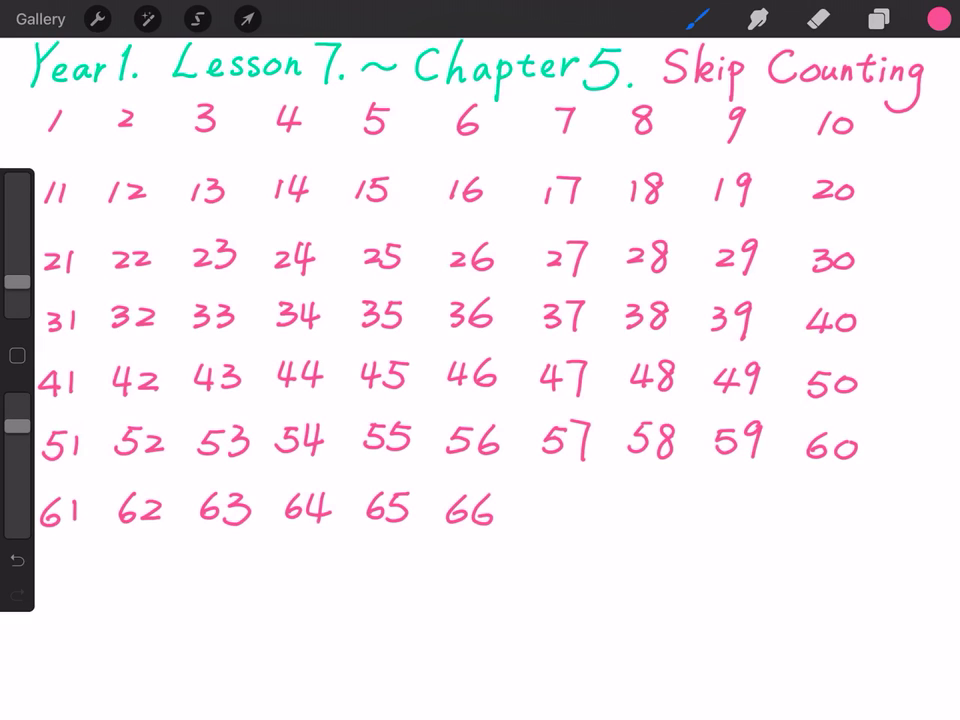
pyautogui.moveTo(562, 497)
pyautogui.mouseDown()
pyautogui.moveTo(549, 520)
pyautogui.moveTo(581, 494)
pyautogui.moveTo(581, 530)
pyautogui.mouseUp()
pyautogui.moveTo(645, 497)
pyautogui.mouseDown()
pyautogui.moveTo(634, 518)
pyautogui.moveTo(667, 503)
pyautogui.moveTo(656, 524)
pyautogui.moveTo(664, 509)
pyautogui.mouseUp()
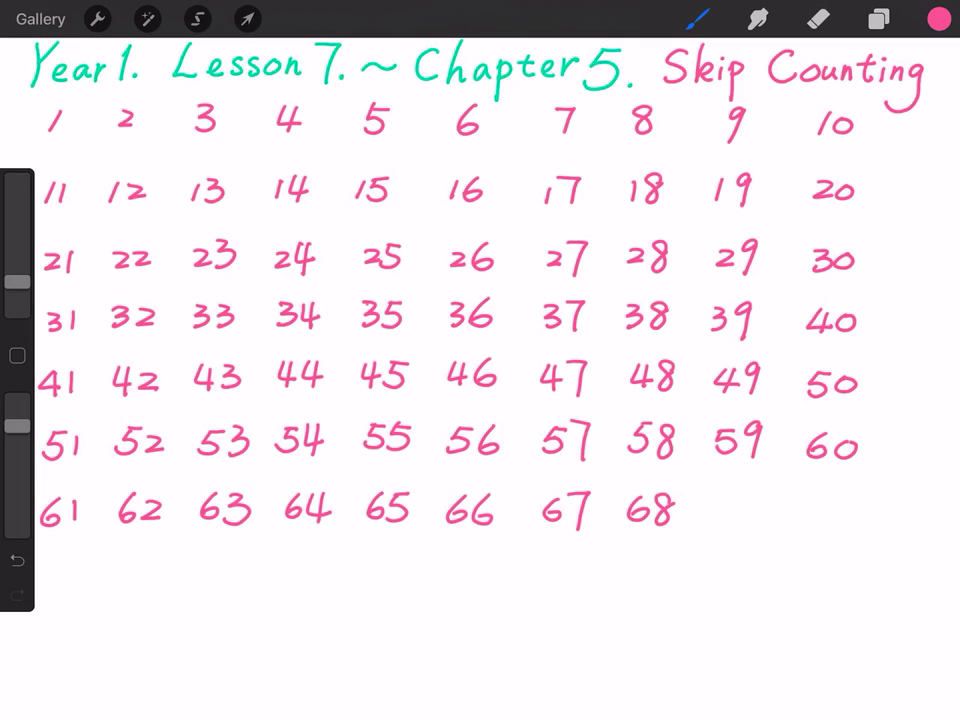
pyautogui.moveTo(729, 495)
pyautogui.mouseDown()
pyautogui.moveTo(722, 512)
pyautogui.moveTo(748, 502)
pyautogui.moveTo(755, 528)
pyautogui.mouseUp()
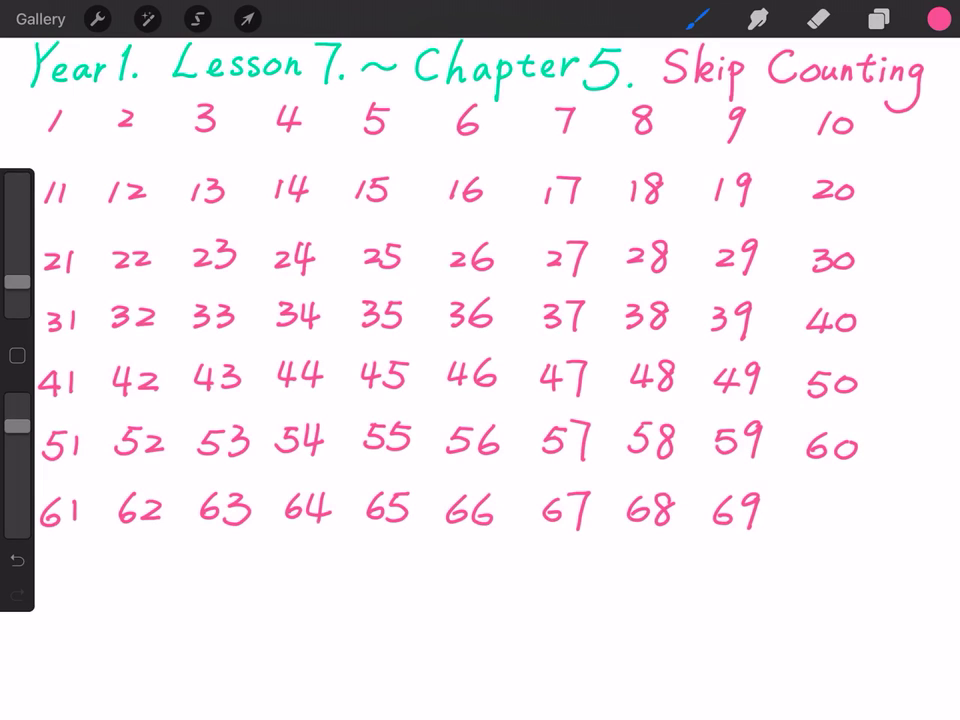
pyautogui.moveTo(808, 503)
pyautogui.mouseDown()
pyautogui.moveTo(818, 522)
pyautogui.moveTo(844, 506)
pyautogui.mouseUp()
# Handwrite 71 through 80 in pink as the last row.
pyautogui.moveTo(44, 566)
pyautogui.mouseDown()
pyautogui.moveTo(52, 565)
pyautogui.moveTo(50, 586)
pyautogui.moveTo(74, 568)
pyautogui.moveTo(73, 586)
pyautogui.mouseUp()
pyautogui.moveTo(124, 562)
pyautogui.mouseDown()
pyautogui.moveTo(135, 561)
pyautogui.moveTo(131, 585)
pyautogui.moveTo(160, 561)
pyautogui.moveTo(166, 580)
pyautogui.moveTo(222, 557)
pyautogui.moveTo(215, 590)
pyautogui.moveTo(240, 566)
pyautogui.moveTo(230, 589)
pyautogui.mouseUp()
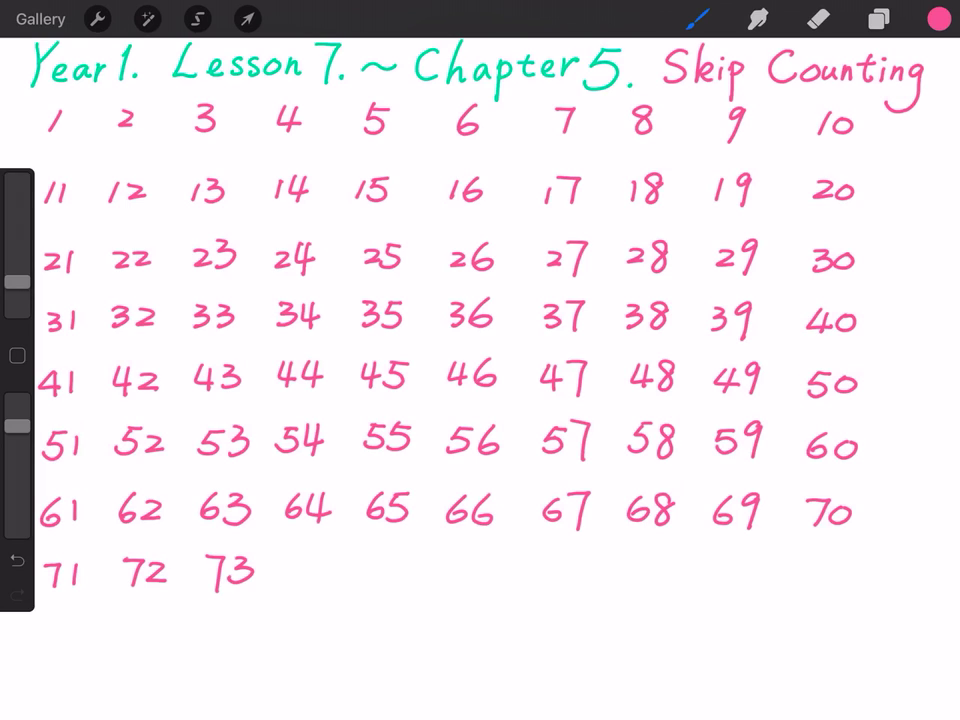
pyautogui.moveTo(289, 559)
pyautogui.mouseDown()
pyautogui.moveTo(304, 572)
pyautogui.moveTo(298, 588)
pyautogui.moveTo(336, 577)
pyautogui.moveTo(318, 591)
pyautogui.mouseUp()
pyautogui.moveTo(372, 561)
pyautogui.mouseDown()
pyautogui.moveTo(392, 562)
pyautogui.moveTo(387, 590)
pyautogui.moveTo(400, 577)
pyautogui.moveTo(398, 590)
pyautogui.mouseUp()
pyautogui.moveTo(401, 566)
pyautogui.mouseDown()
pyautogui.moveTo(414, 558)
pyautogui.moveTo(467, 567)
pyautogui.moveTo(463, 590)
pyautogui.moveTo(482, 576)
pyautogui.mouseUp()
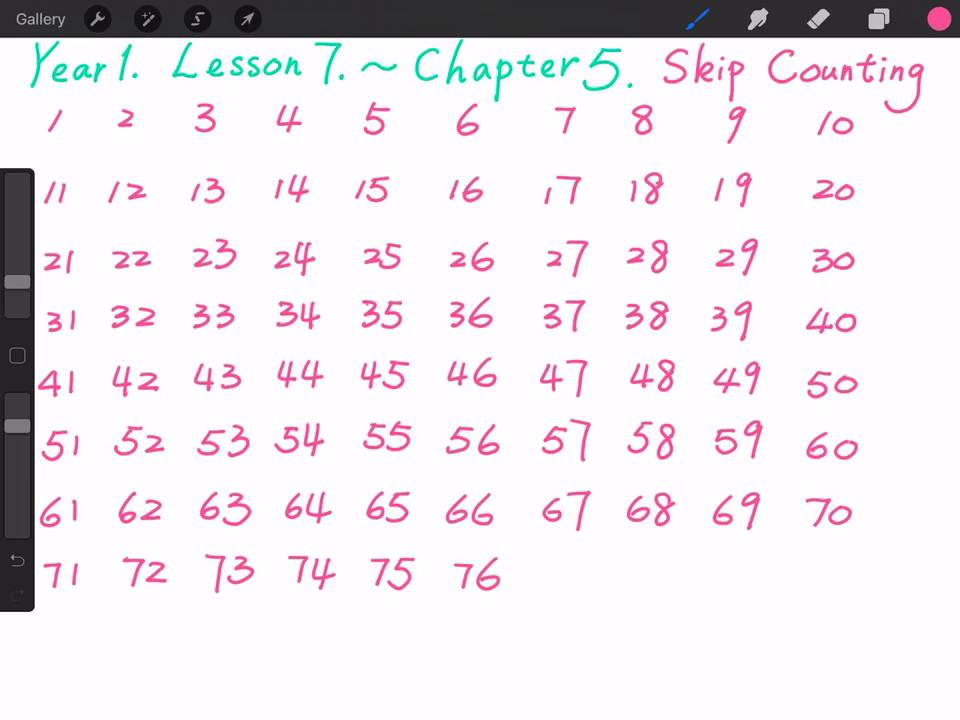
pyautogui.moveTo(543, 566)
pyautogui.mouseDown()
pyautogui.moveTo(563, 565)
pyautogui.moveTo(555, 585)
pyautogui.moveTo(583, 588)
pyautogui.mouseUp()
pyautogui.moveTo(631, 564)
pyautogui.mouseDown()
pyautogui.moveTo(638, 588)
pyautogui.moveTo(669, 566)
pyautogui.moveTo(664, 574)
pyautogui.mouseUp()
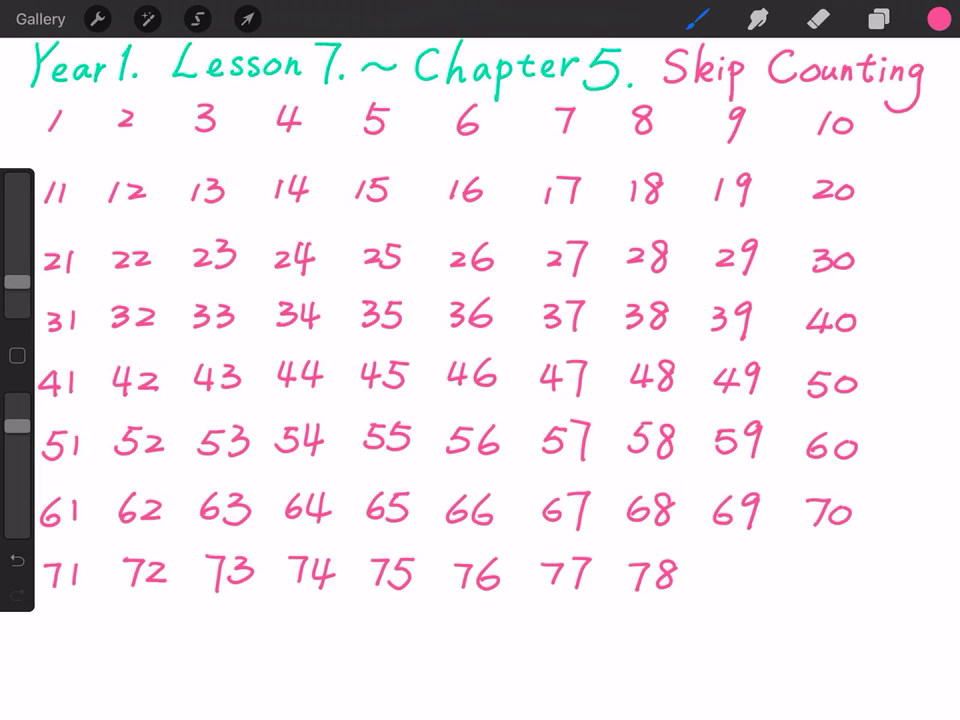
pyautogui.moveTo(720, 562)
pyautogui.mouseDown()
pyautogui.moveTo(740, 561)
pyautogui.moveTo(734, 591)
pyautogui.moveTo(747, 570)
pyautogui.moveTo(756, 591)
pyautogui.mouseUp()
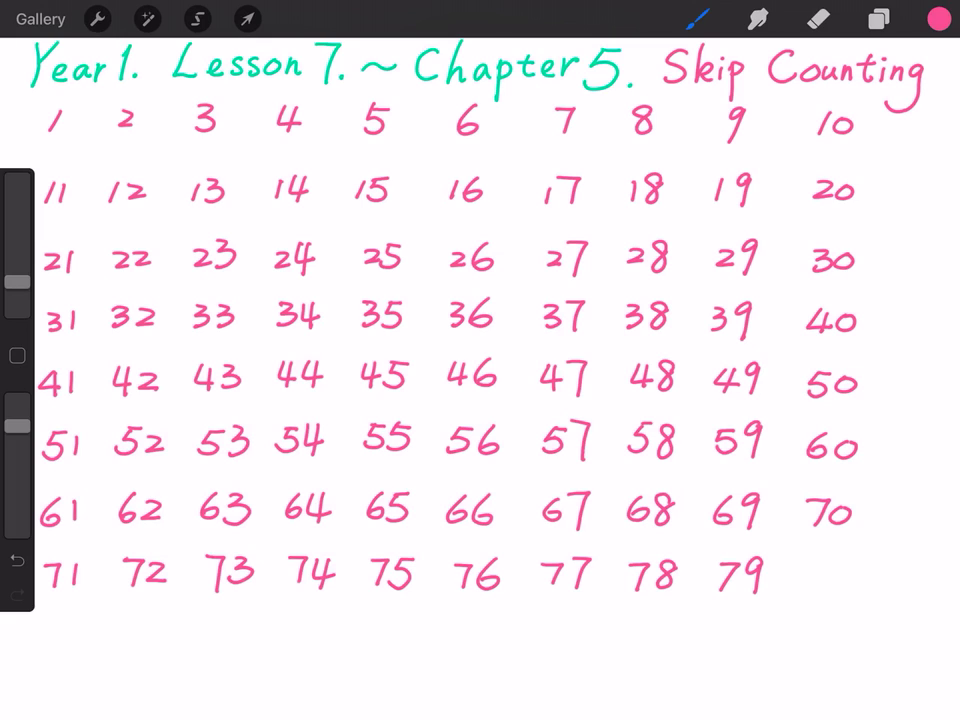
pyautogui.moveTo(826, 565)
pyautogui.mouseDown()
pyautogui.moveTo(815, 572)
pyautogui.moveTo(840, 575)
pyautogui.moveTo(846, 565)
pyautogui.mouseUp()
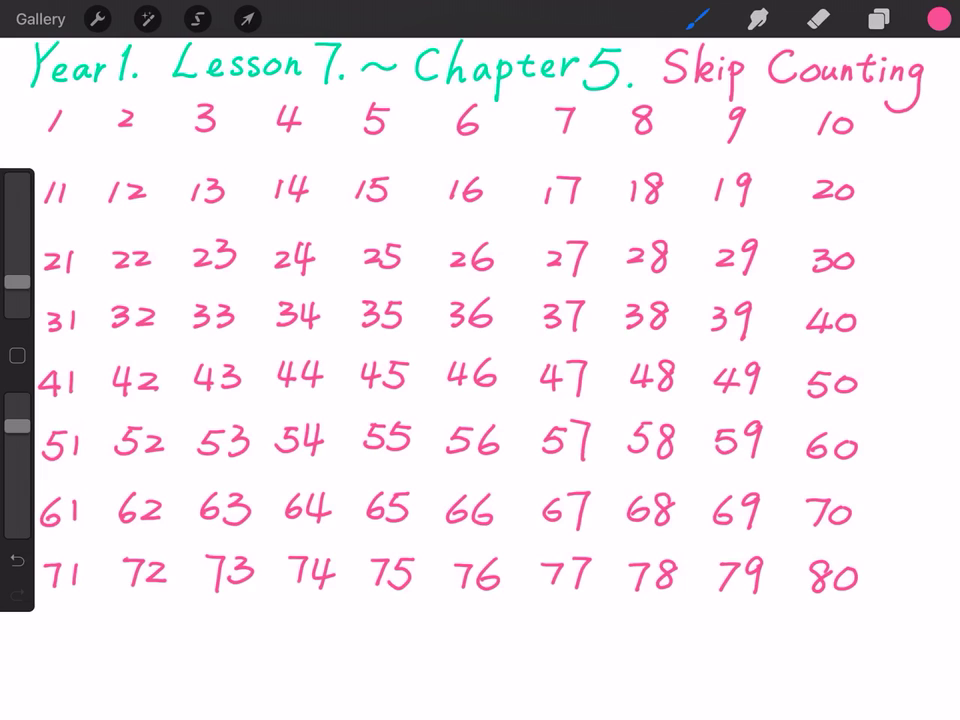
# Add a new empty layer on top and switch the paint colour to green.
pyautogui.click(879, 19)
pyautogui.click(925, 81)
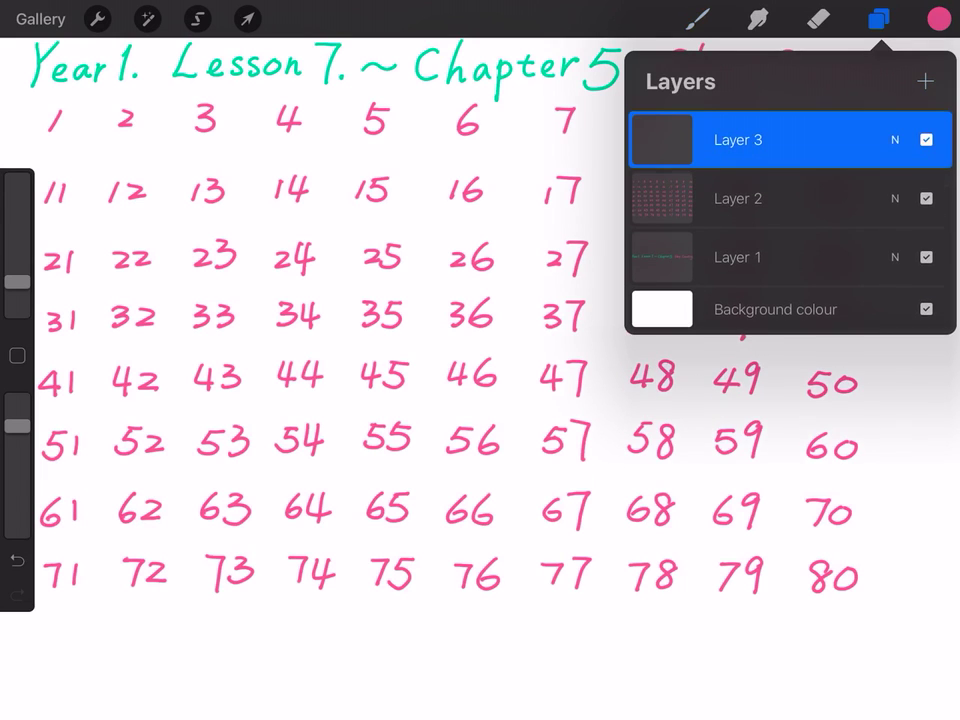
pyautogui.click(698, 19)
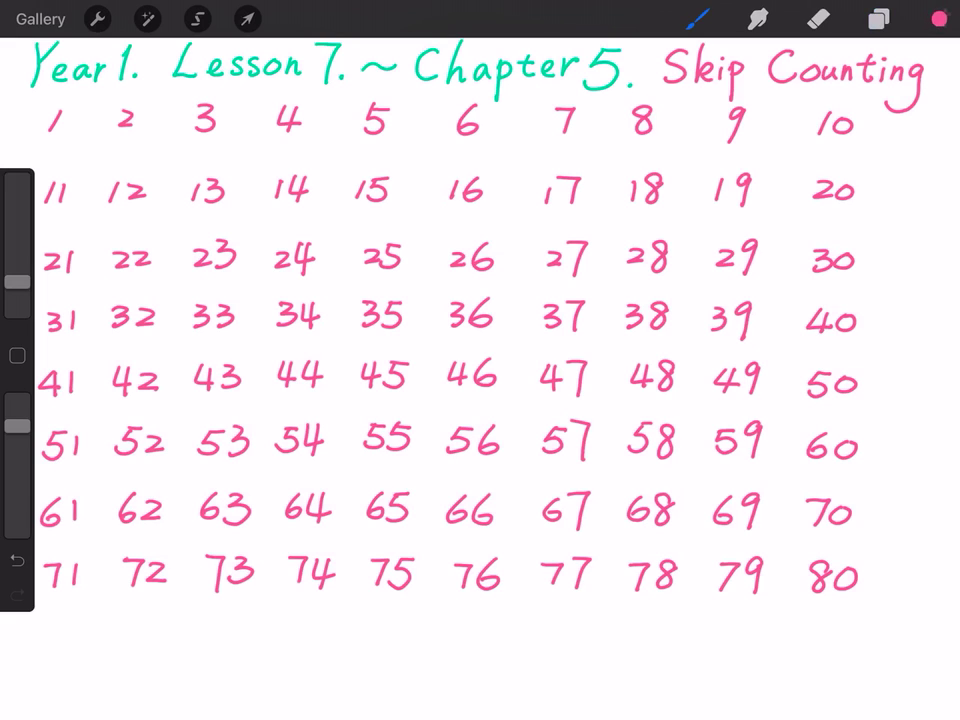
pyautogui.click(938, 19)
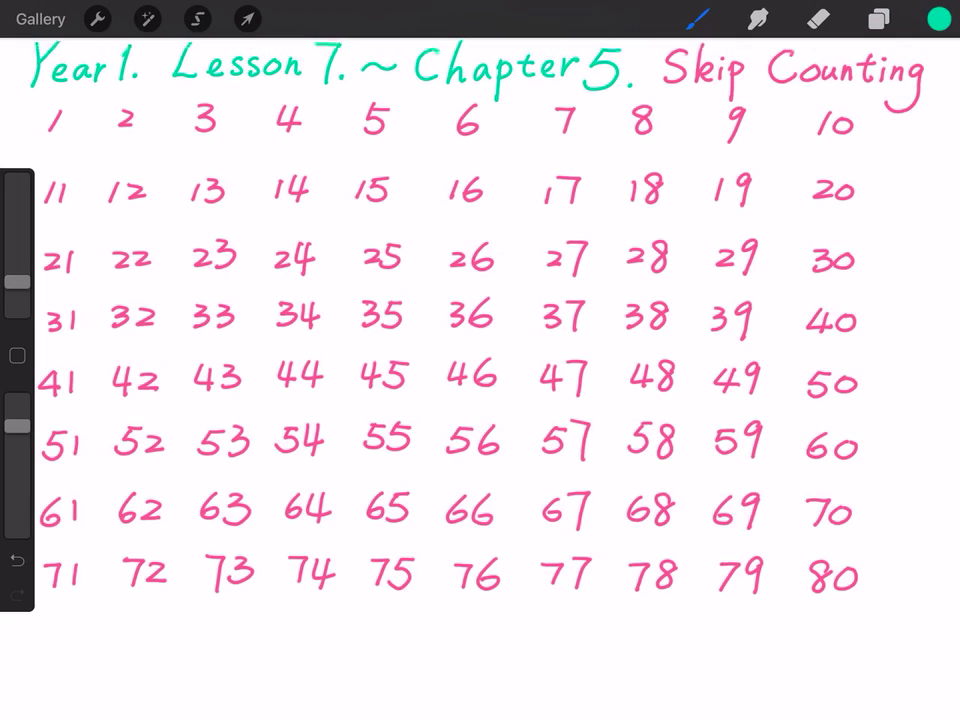
# Circle the even numbers 2 through 20 in green.
pyautogui.moveTo(125, 102)
pyautogui.mouseDown()
pyautogui.moveTo(140, 130)
pyautogui.moveTo(120, 101)
pyautogui.mouseUp()
pyautogui.moveTo(296, 101)
pyautogui.mouseDown()
pyautogui.moveTo(274, 106)
pyautogui.moveTo(303, 109)
pyautogui.moveTo(312, 124)
pyautogui.mouseUp()
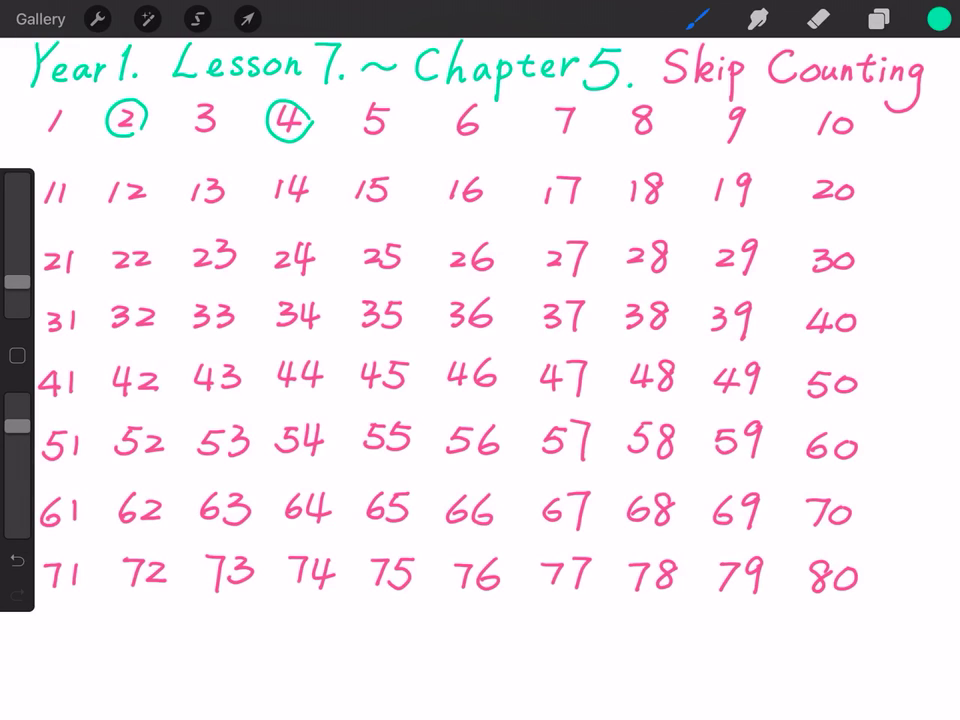
pyautogui.moveTo(478, 104)
pyautogui.mouseDown()
pyautogui.moveTo(468, 102)
pyautogui.moveTo(454, 128)
pyautogui.moveTo(490, 124)
pyautogui.mouseUp()
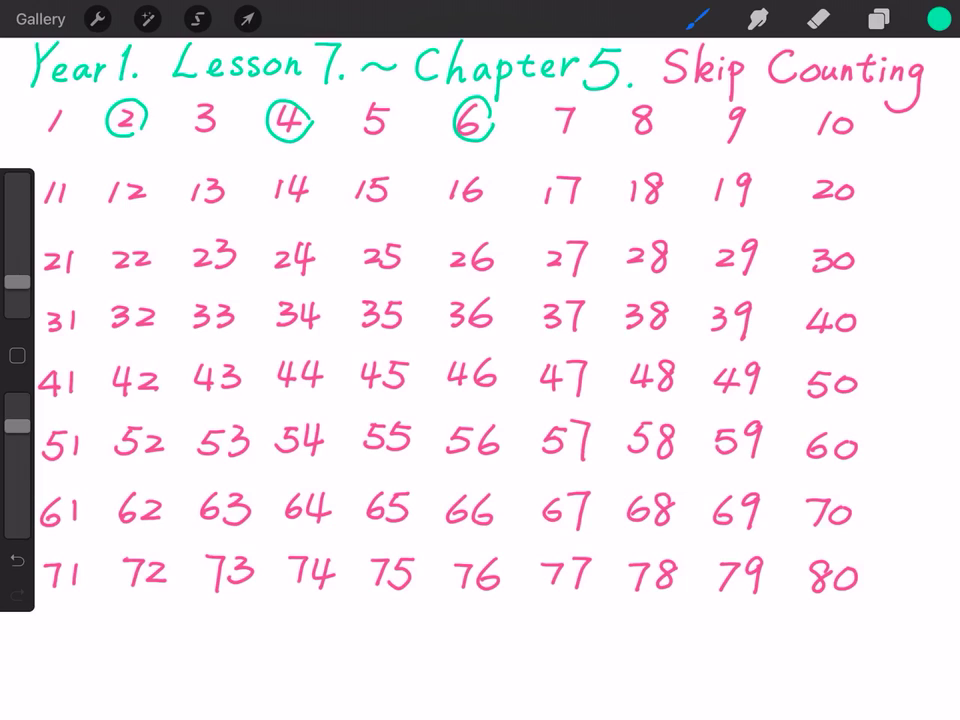
pyautogui.moveTo(650, 100)
pyautogui.mouseDown()
pyautogui.moveTo(625, 104)
pyautogui.moveTo(645, 141)
pyautogui.moveTo(664, 112)
pyautogui.mouseUp()
pyautogui.moveTo(858, 116)
pyautogui.mouseDown()
pyautogui.moveTo(814, 132)
pyautogui.moveTo(860, 124)
pyautogui.mouseUp()
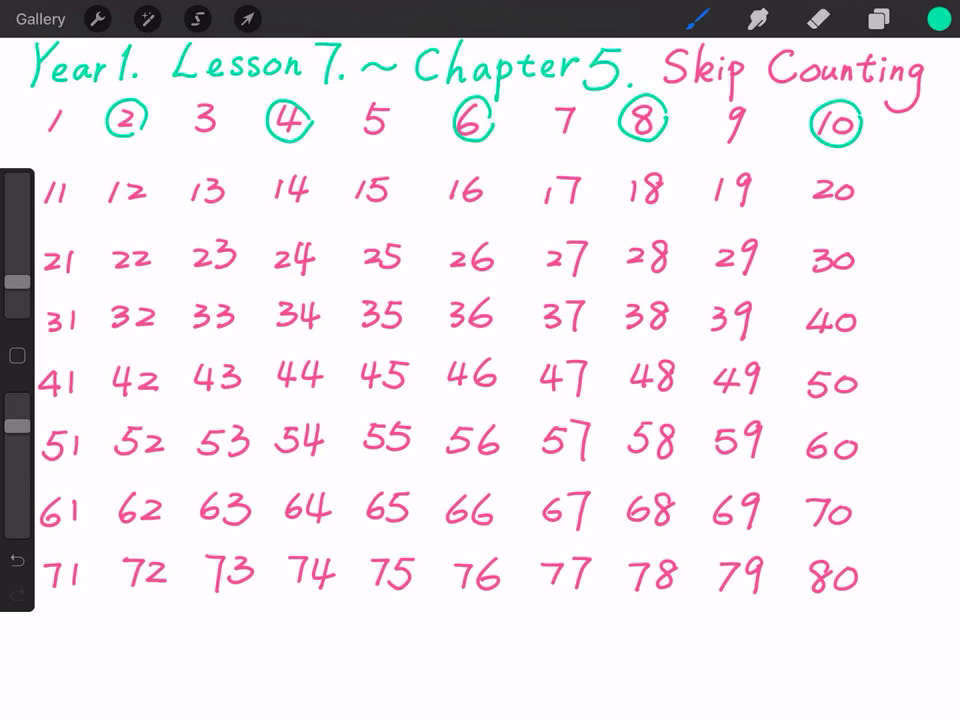
pyautogui.moveTo(145, 176)
pyautogui.mouseDown()
pyautogui.moveTo(122, 174)
pyautogui.moveTo(106, 198)
pyautogui.moveTo(150, 207)
pyautogui.moveTo(155, 184)
pyautogui.mouseUp()
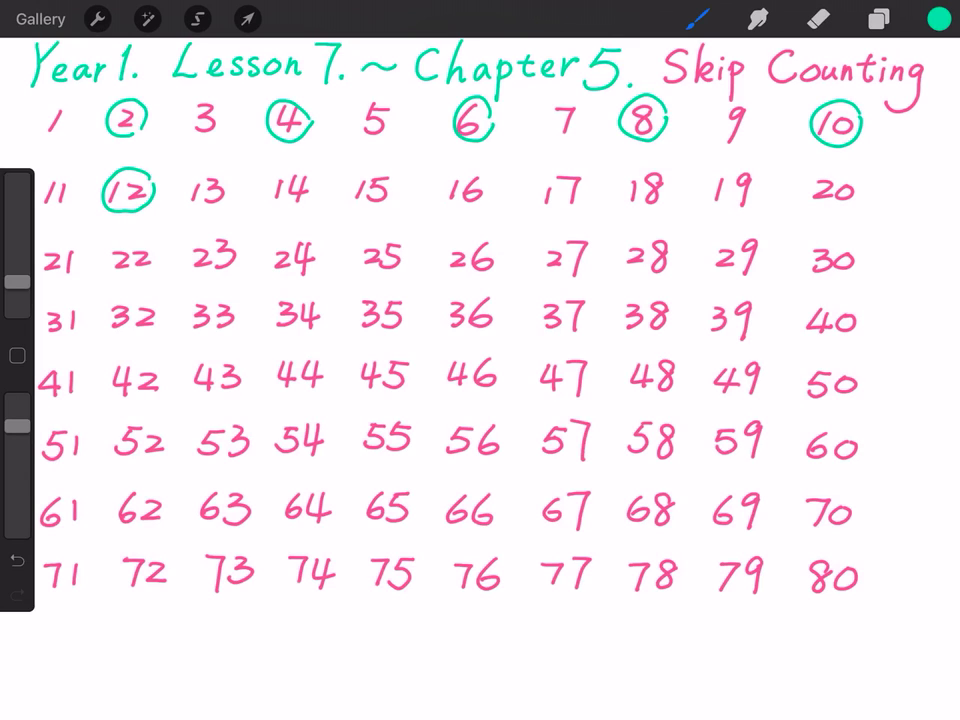
pyautogui.moveTo(312, 175)
pyautogui.mouseDown()
pyautogui.moveTo(270, 184)
pyautogui.moveTo(310, 206)
pyautogui.moveTo(318, 180)
pyautogui.mouseUp()
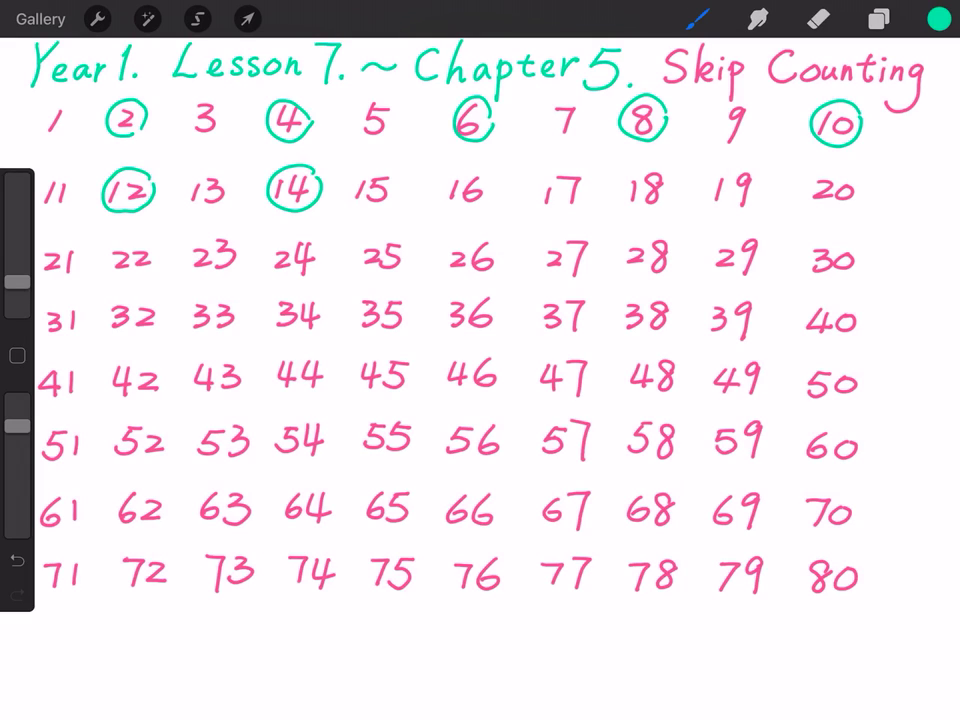
pyautogui.moveTo(488, 170)
pyautogui.mouseDown()
pyautogui.moveTo(472, 168)
pyautogui.moveTo(454, 204)
pyautogui.moveTo(496, 200)
pyautogui.moveTo(493, 176)
pyautogui.mouseUp()
pyautogui.moveTo(672, 180)
pyautogui.mouseDown()
pyautogui.moveTo(664, 172)
pyautogui.moveTo(638, 212)
pyautogui.moveTo(674, 184)
pyautogui.mouseUp()
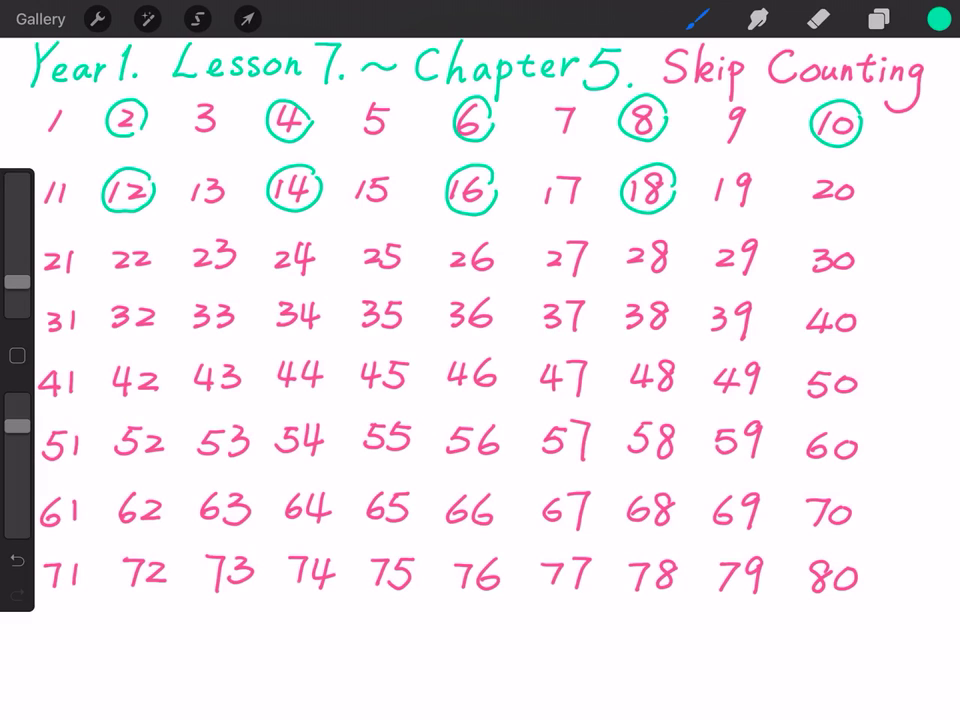
pyautogui.moveTo(858, 182)
pyautogui.mouseDown()
pyautogui.moveTo(846, 168)
pyautogui.moveTo(856, 202)
pyautogui.moveTo(859, 180)
pyautogui.mouseUp()
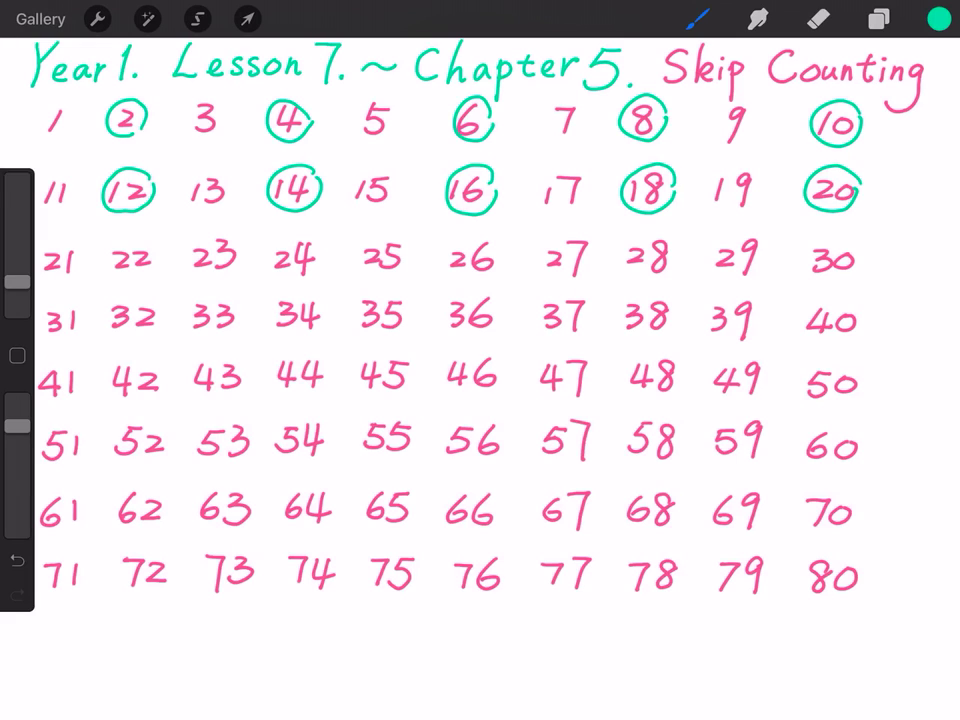
# Circle the even numbers 22 through 40 in green.
pyautogui.moveTo(150, 240)
pyautogui.mouseDown()
pyautogui.moveTo(115, 244)
pyautogui.moveTo(120, 274)
pyautogui.moveTo(160, 262)
pyautogui.moveTo(152, 240)
pyautogui.mouseUp()
pyautogui.moveTo(318, 238)
pyautogui.mouseDown()
pyautogui.moveTo(280, 246)
pyautogui.moveTo(316, 272)
pyautogui.moveTo(320, 236)
pyautogui.mouseUp()
pyautogui.moveTo(500, 234)
pyautogui.mouseDown()
pyautogui.moveTo(456, 236)
pyautogui.moveTo(470, 280)
pyautogui.moveTo(506, 256)
pyautogui.moveTo(502, 242)
pyautogui.mouseUp()
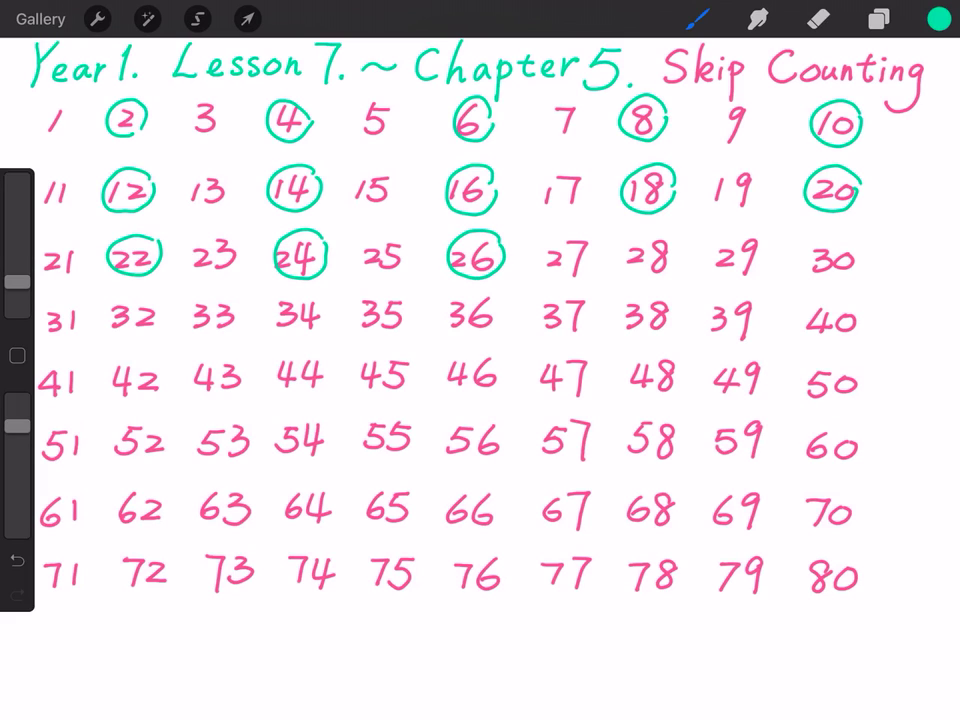
pyautogui.moveTo(668, 236)
pyautogui.mouseDown()
pyautogui.moveTo(622, 250)
pyautogui.moveTo(684, 260)
pyautogui.moveTo(672, 236)
pyautogui.mouseUp()
pyautogui.moveTo(852, 238)
pyautogui.mouseDown()
pyautogui.moveTo(806, 256)
pyautogui.moveTo(858, 266)
pyautogui.moveTo(850, 240)
pyautogui.mouseUp()
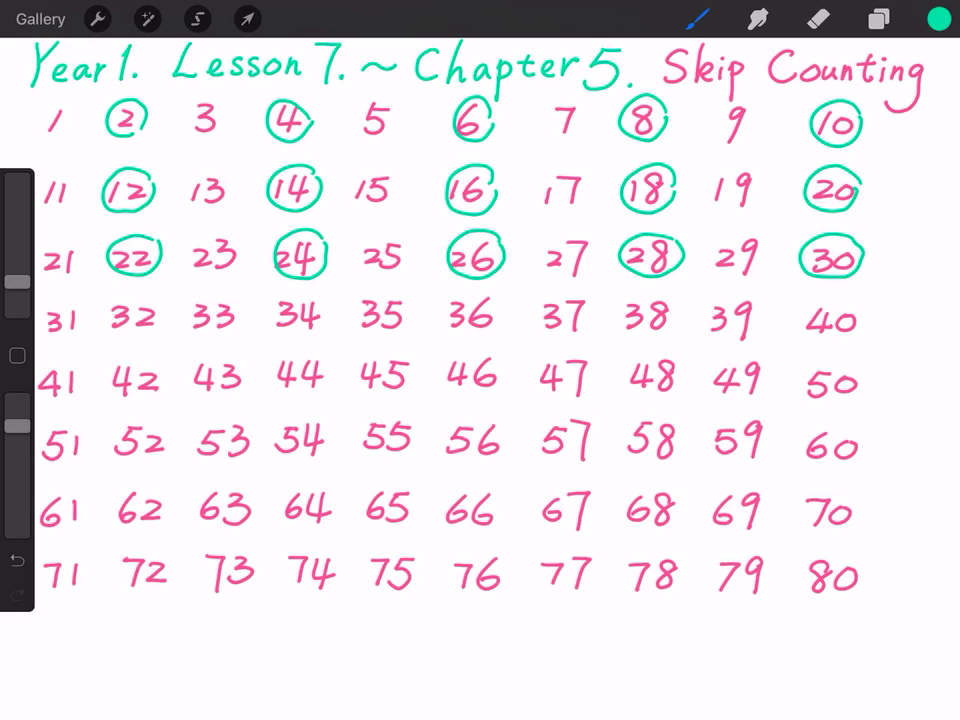
pyautogui.moveTo(152, 298)
pyautogui.mouseDown()
pyautogui.moveTo(110, 318)
pyautogui.moveTo(160, 338)
pyautogui.moveTo(150, 300)
pyautogui.mouseUp()
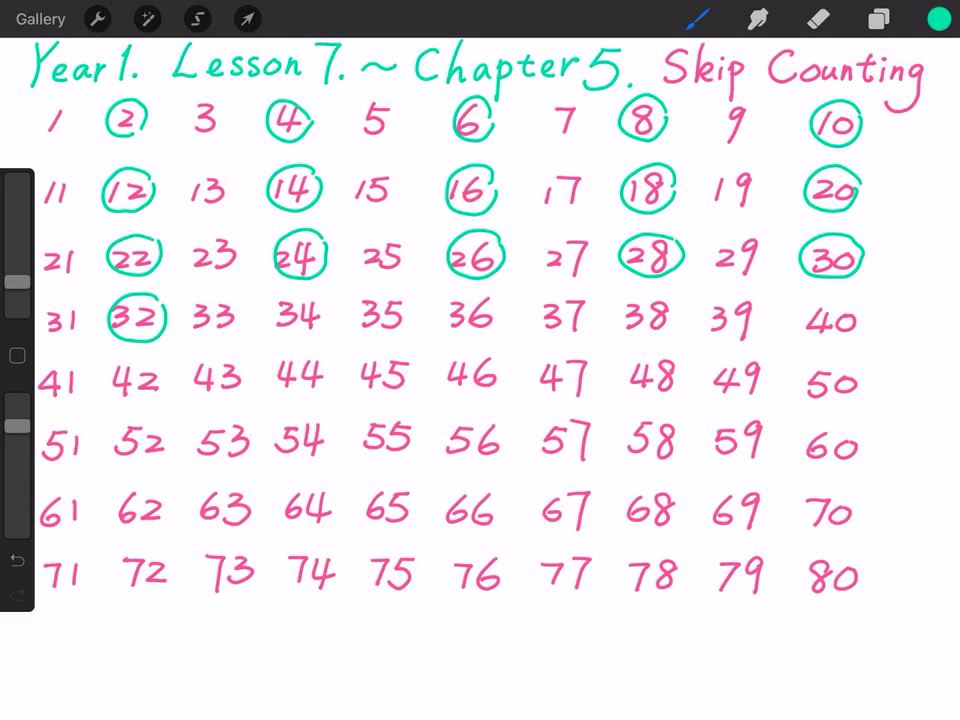
pyautogui.moveTo(321, 291)
pyautogui.mouseDown()
pyautogui.moveTo(288, 284)
pyautogui.moveTo(300, 338)
pyautogui.moveTo(325, 297)
pyautogui.mouseUp()
pyautogui.moveTo(503, 287)
pyautogui.mouseDown()
pyautogui.moveTo(452, 326)
pyautogui.moveTo(502, 292)
pyautogui.mouseUp()
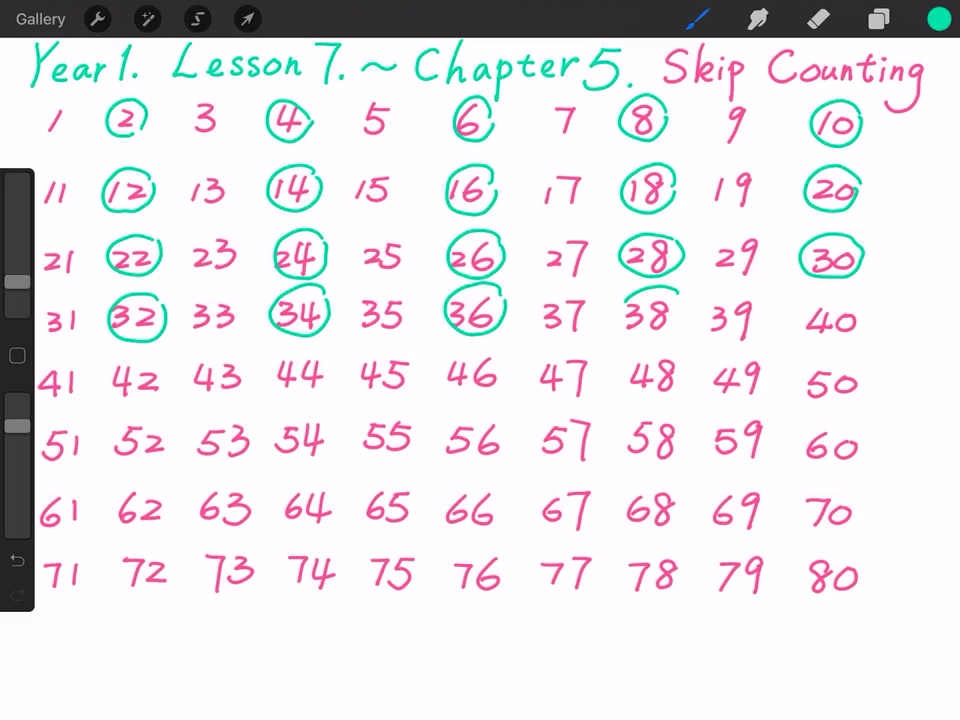
pyautogui.moveTo(678, 293); pyautogui.dragTo(628, 300)
pyautogui.moveTo(858, 302)
pyautogui.mouseDown()
pyautogui.moveTo(820, 297)
pyautogui.moveTo(866, 318)
pyautogui.moveTo(855, 300)
pyautogui.mouseUp()
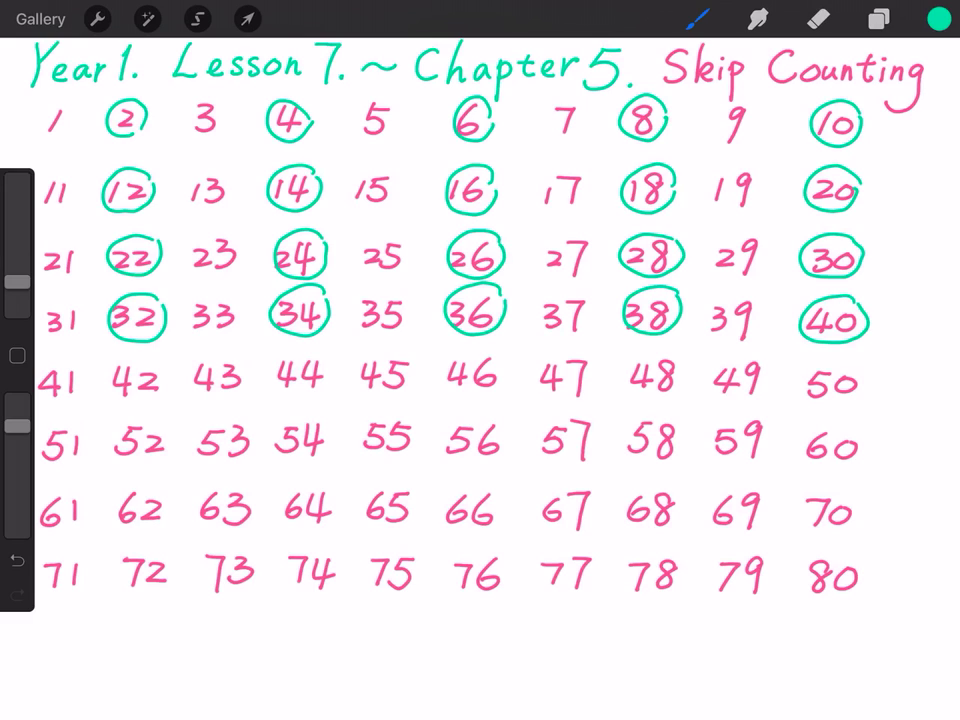
# Circle the even numbers 42 through 60 in green.
pyautogui.moveTo(168, 366)
pyautogui.mouseDown()
pyautogui.moveTo(140, 360)
pyautogui.moveTo(114, 394)
pyautogui.moveTo(172, 378)
pyautogui.moveTo(166, 364)
pyautogui.mouseUp()
pyautogui.moveTo(325, 350)
pyautogui.mouseDown()
pyautogui.moveTo(300, 348)
pyautogui.moveTo(275, 372)
pyautogui.moveTo(320, 390)
pyautogui.moveTo(330, 358)
pyautogui.mouseUp()
pyautogui.moveTo(508, 356)
pyautogui.mouseDown()
pyautogui.moveTo(450, 364)
pyautogui.moveTo(505, 390)
pyautogui.moveTo(510, 362)
pyautogui.mouseUp()
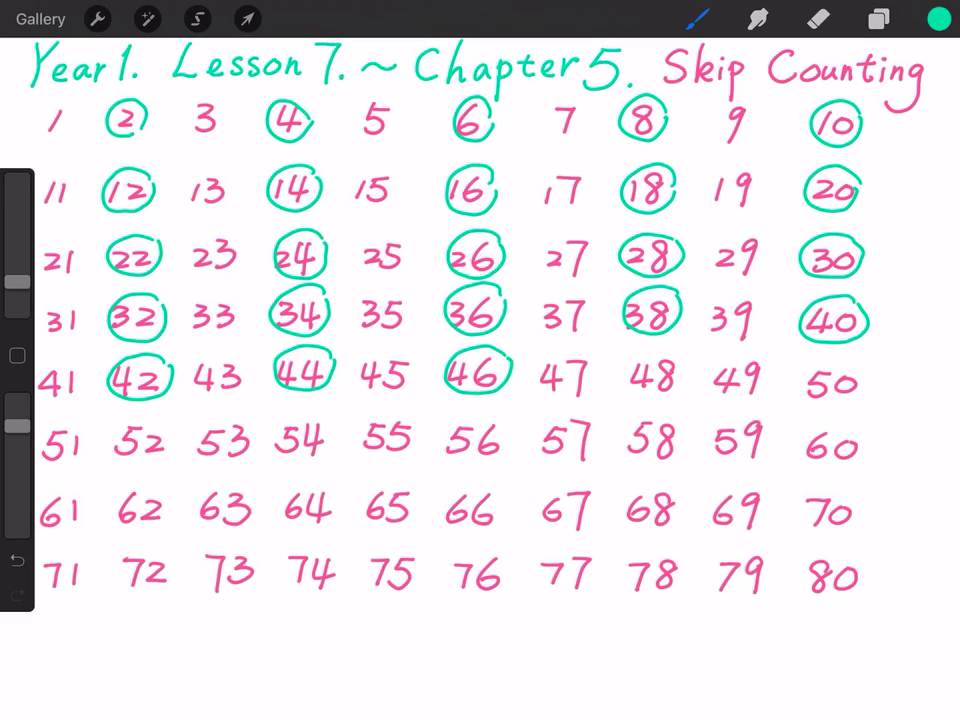
pyautogui.moveTo(676, 350)
pyautogui.mouseDown()
pyautogui.moveTo(627, 358)
pyautogui.moveTo(684, 362)
pyautogui.mouseUp()
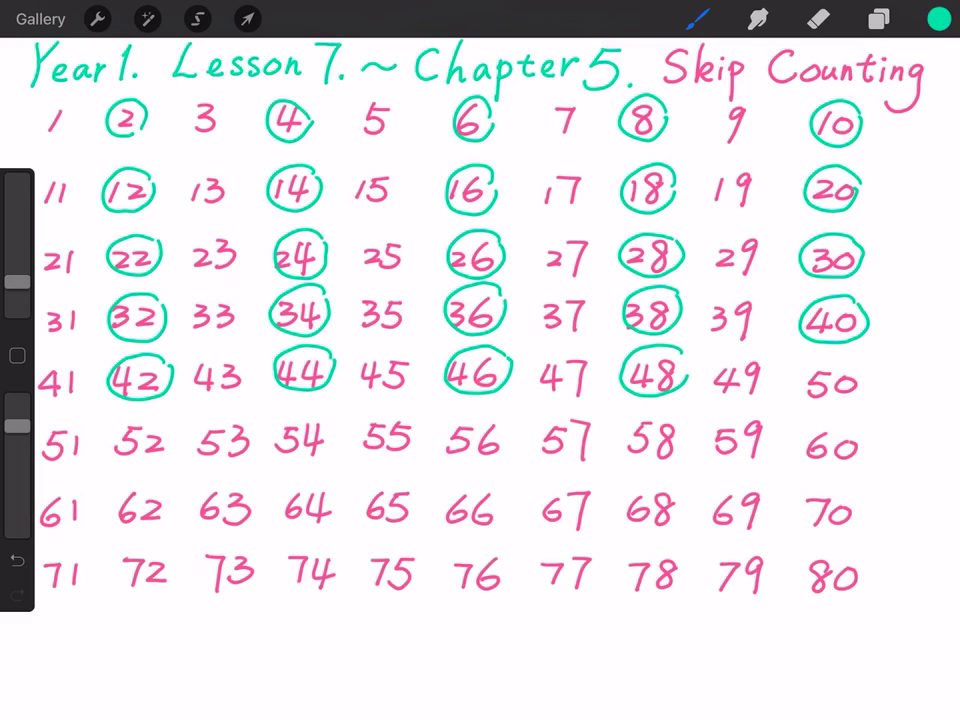
pyautogui.moveTo(851, 362)
pyautogui.mouseDown()
pyautogui.moveTo(810, 400)
pyautogui.moveTo(870, 390)
pyautogui.moveTo(848, 366)
pyautogui.mouseUp()
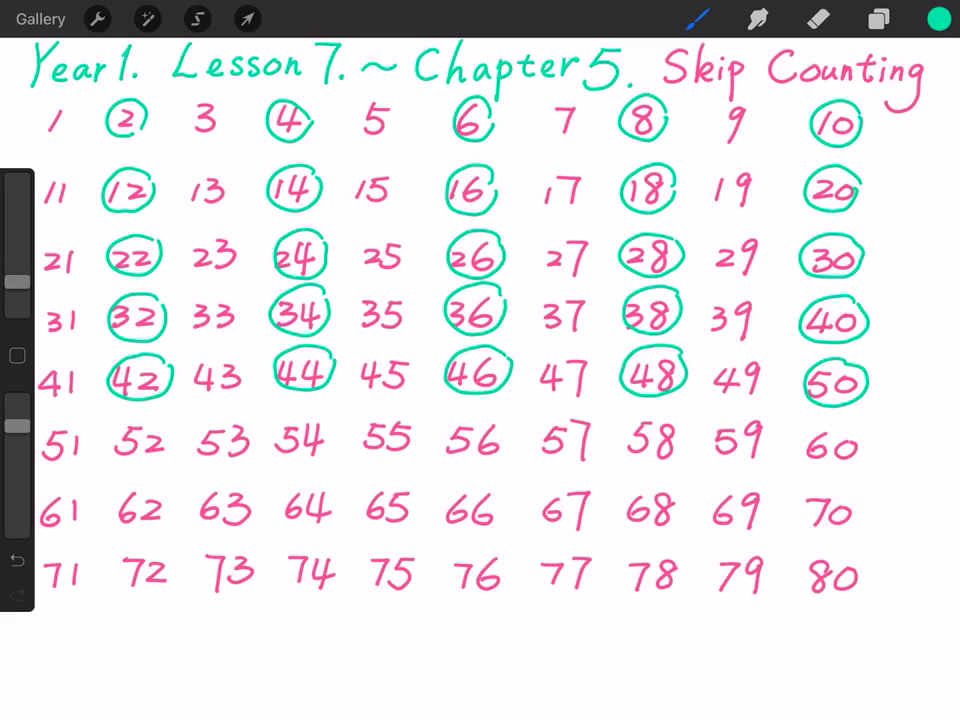
pyautogui.moveTo(165, 426)
pyautogui.mouseDown()
pyautogui.moveTo(120, 428)
pyautogui.moveTo(150, 464)
pyautogui.moveTo(172, 432)
pyautogui.mouseUp()
pyautogui.moveTo(330, 418)
pyautogui.mouseDown()
pyautogui.moveTo(280, 428)
pyautogui.moveTo(328, 456)
pyautogui.moveTo(334, 424)
pyautogui.mouseUp()
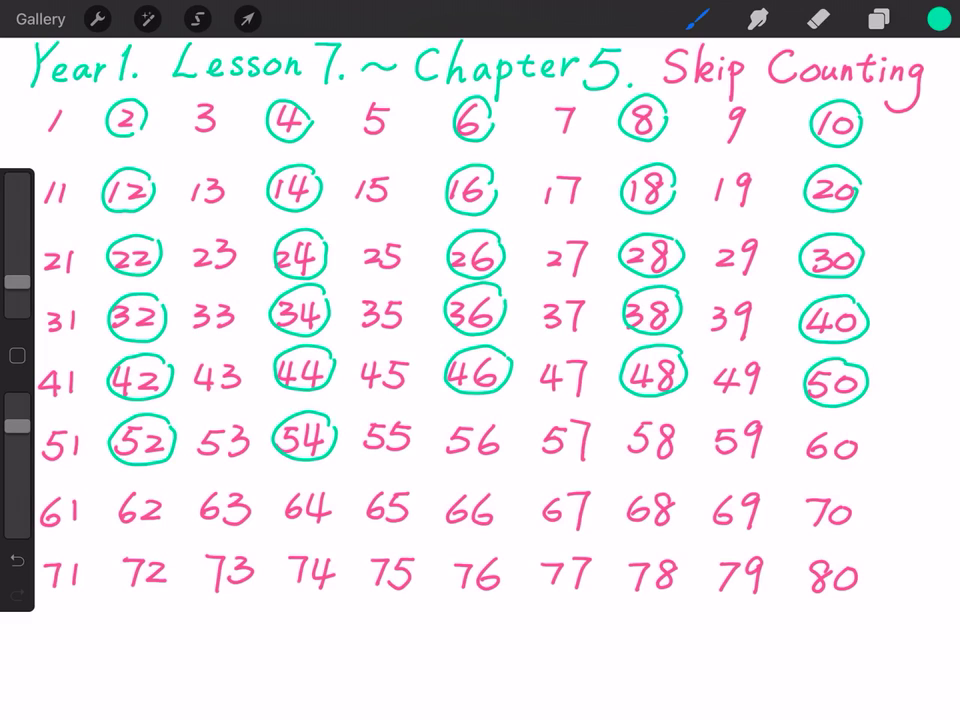
pyautogui.moveTo(508, 426)
pyautogui.mouseDown()
pyautogui.moveTo(462, 420)
pyautogui.moveTo(514, 446)
pyautogui.moveTo(510, 426)
pyautogui.mouseUp()
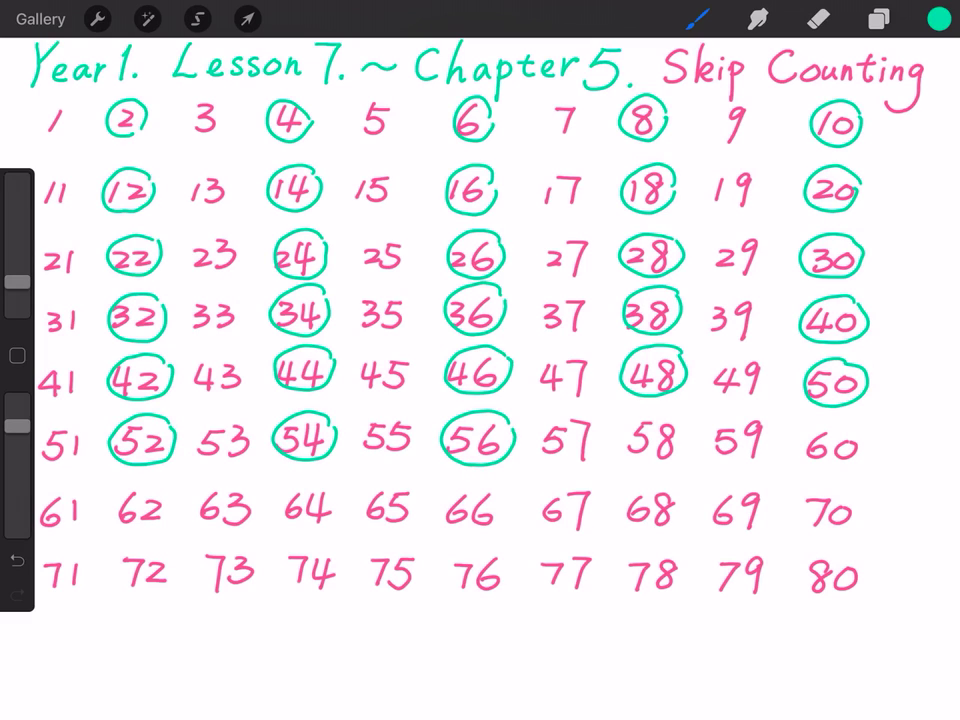
pyautogui.moveTo(679, 428)
pyautogui.mouseDown()
pyautogui.moveTo(624, 438)
pyautogui.moveTo(676, 462)
pyautogui.moveTo(684, 430)
pyautogui.mouseUp()
pyautogui.moveTo(860, 426)
pyautogui.mouseDown()
pyautogui.moveTo(803, 452)
pyautogui.moveTo(858, 466)
pyautogui.moveTo(865, 432)
pyautogui.mouseUp()
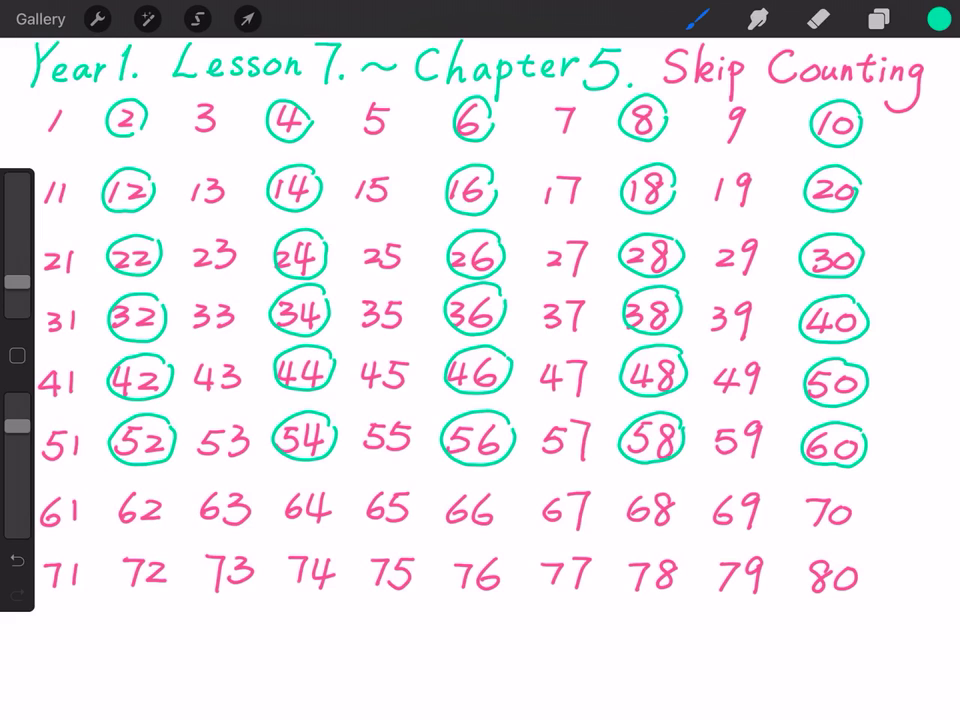
# Circle the even numbers 62 through 80 in green.
pyautogui.moveTo(170, 492)
pyautogui.mouseDown()
pyautogui.moveTo(145, 487)
pyautogui.moveTo(150, 536)
pyautogui.moveTo(174, 496)
pyautogui.mouseUp()
pyautogui.moveTo(336, 494)
pyautogui.mouseDown()
pyautogui.moveTo(300, 477)
pyautogui.moveTo(305, 536)
pyautogui.moveTo(342, 504)
pyautogui.mouseUp()
pyautogui.moveTo(502, 490)
pyautogui.mouseDown()
pyautogui.moveTo(448, 522)
pyautogui.moveTo(503, 500)
pyautogui.mouseUp()
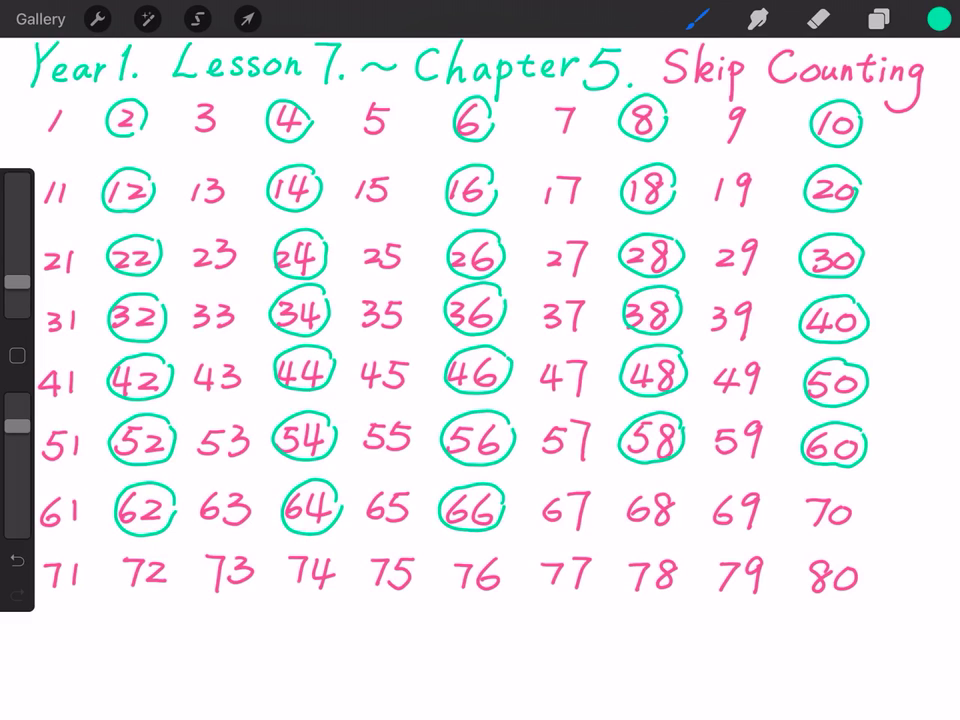
pyautogui.moveTo(668, 484)
pyautogui.mouseDown()
pyautogui.moveTo(648, 481)
pyautogui.moveTo(684, 497)
pyautogui.mouseUp()
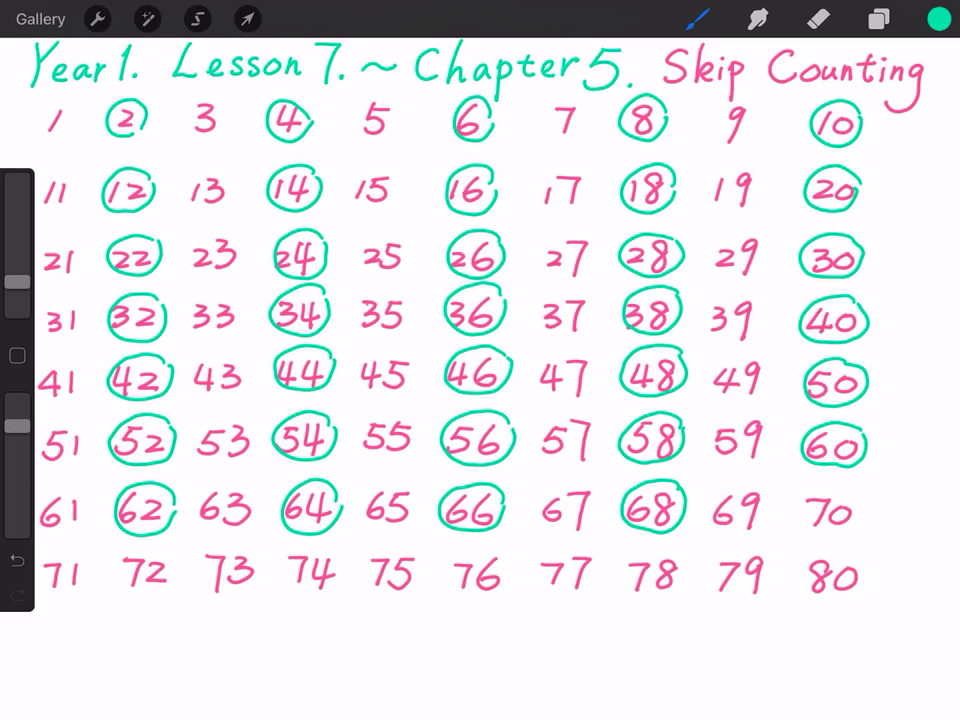
pyautogui.moveTo(838, 491)
pyautogui.mouseDown()
pyautogui.moveTo(802, 522)
pyautogui.moveTo(866, 505)
pyautogui.moveTo(842, 492)
pyautogui.mouseUp()
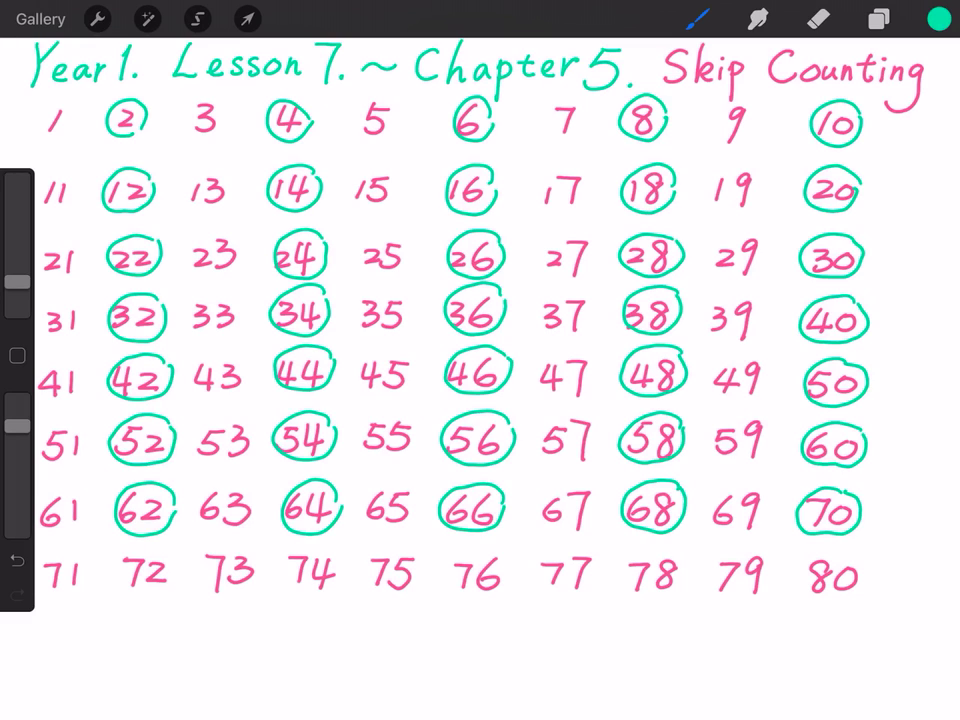
pyautogui.moveTo(145, 541); pyautogui.dragTo(150, 545)
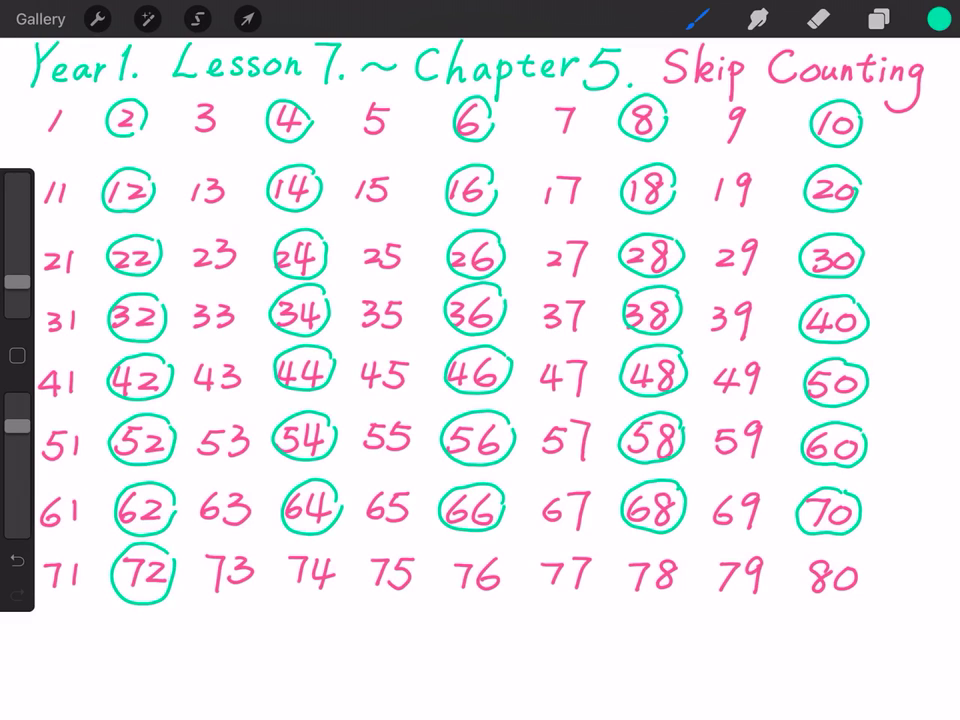
pyautogui.moveTo(338, 551); pyautogui.dragTo(330, 547)
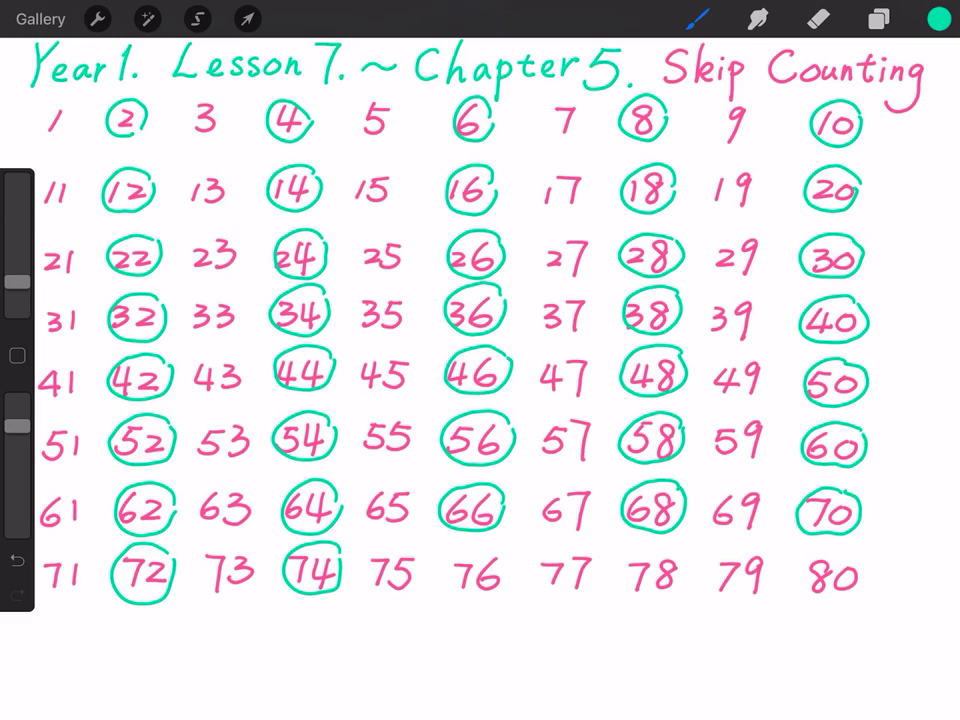
pyautogui.moveTo(503, 556)
pyautogui.mouseDown()
pyautogui.moveTo(488, 548)
pyautogui.moveTo(452, 565)
pyautogui.moveTo(505, 592)
pyautogui.moveTo(500, 555)
pyautogui.mouseUp()
pyautogui.moveTo(668, 550)
pyautogui.mouseDown()
pyautogui.moveTo(650, 545)
pyautogui.moveTo(638, 596)
pyautogui.moveTo(685, 565)
pyautogui.moveTo(666, 549)
pyautogui.mouseUp()
pyautogui.moveTo(836, 551)
pyautogui.mouseDown()
pyautogui.moveTo(826, 553)
pyautogui.moveTo(815, 598)
pyautogui.moveTo(866, 568)
pyautogui.moveTo(832, 550)
pyautogui.mouseUp()
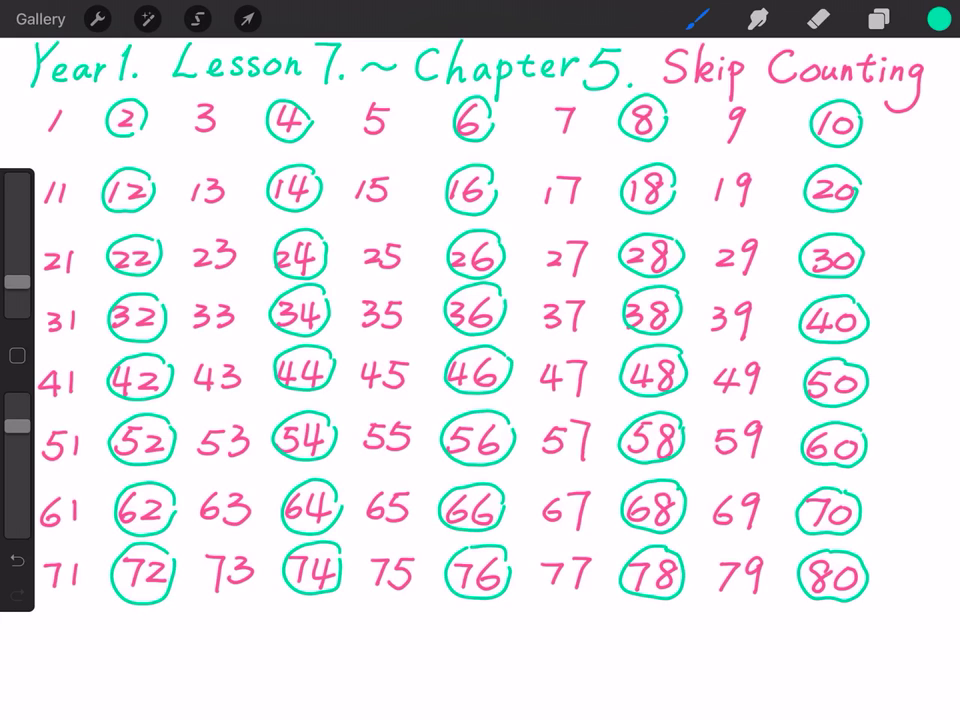
# Draw green vertical dividers right of the 2s, 4s, 6s, 8s and 10s columns.
pyautogui.moveTo(162, 100); pyautogui.dragTo(184, 598)
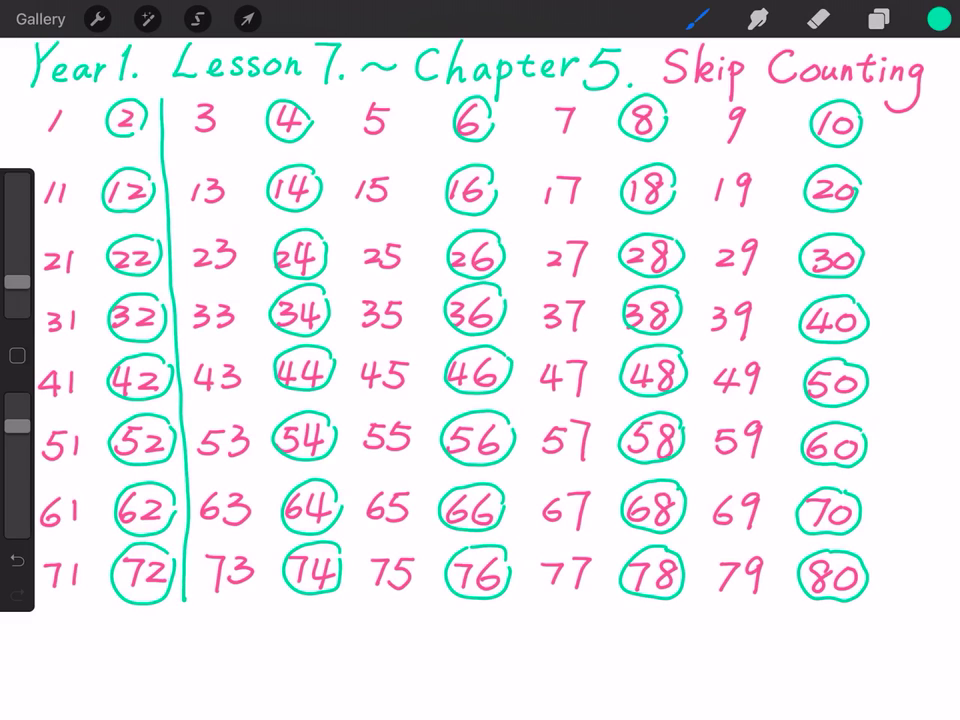
pyautogui.moveTo(330, 95); pyautogui.dragTo(353, 588)
pyautogui.moveTo(525, 95); pyautogui.dragTo(518, 604)
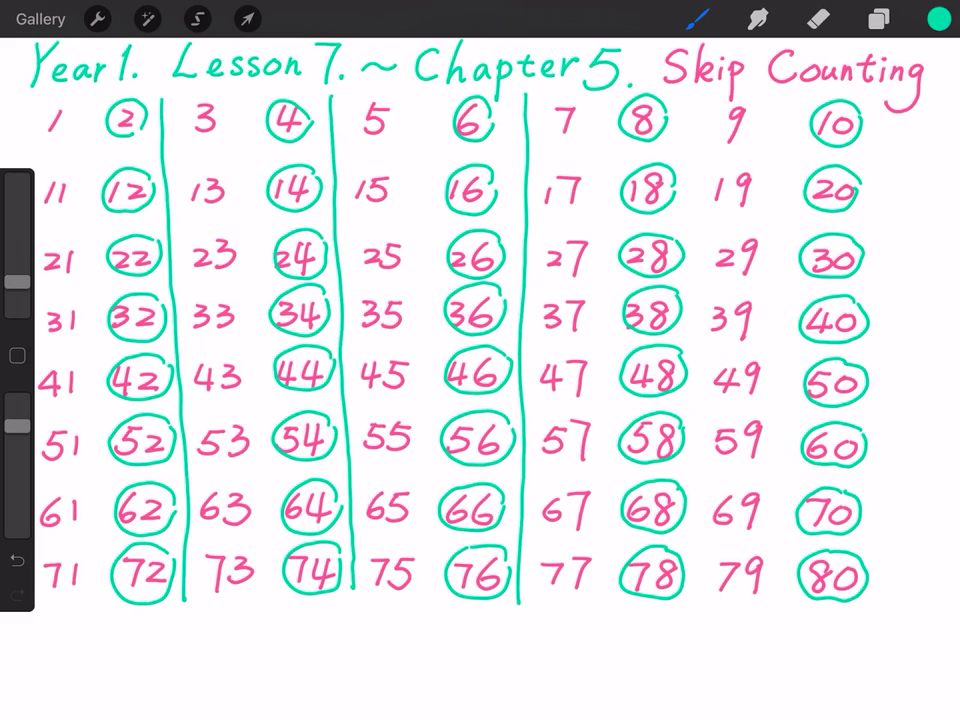
pyautogui.moveTo(693, 97); pyautogui.dragTo(690, 598)
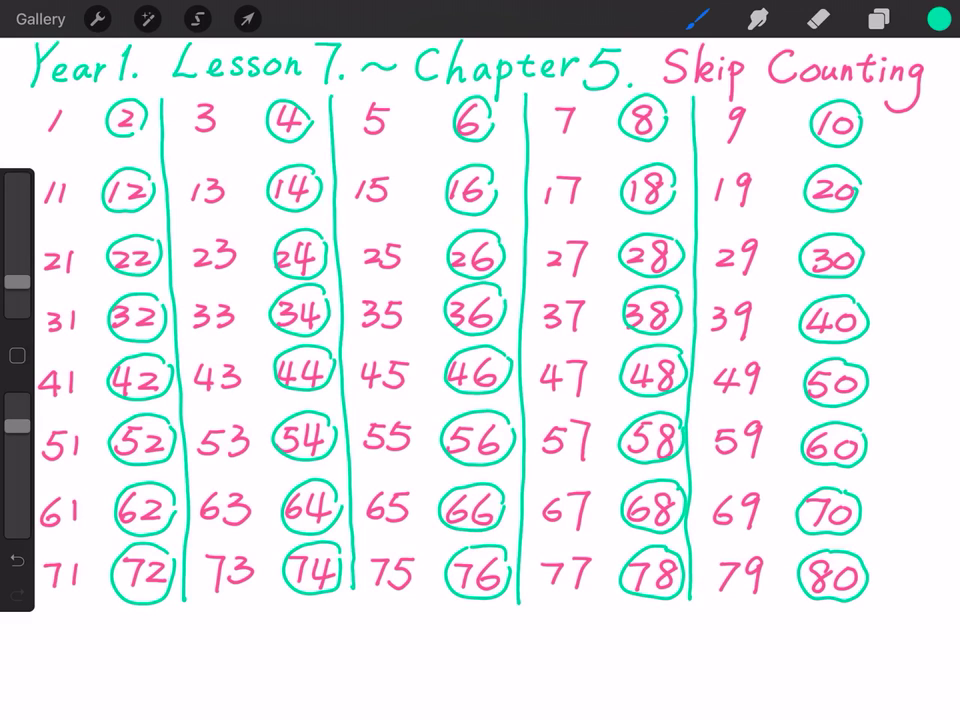
pyautogui.moveTo(877, 98); pyautogui.dragTo(878, 598)
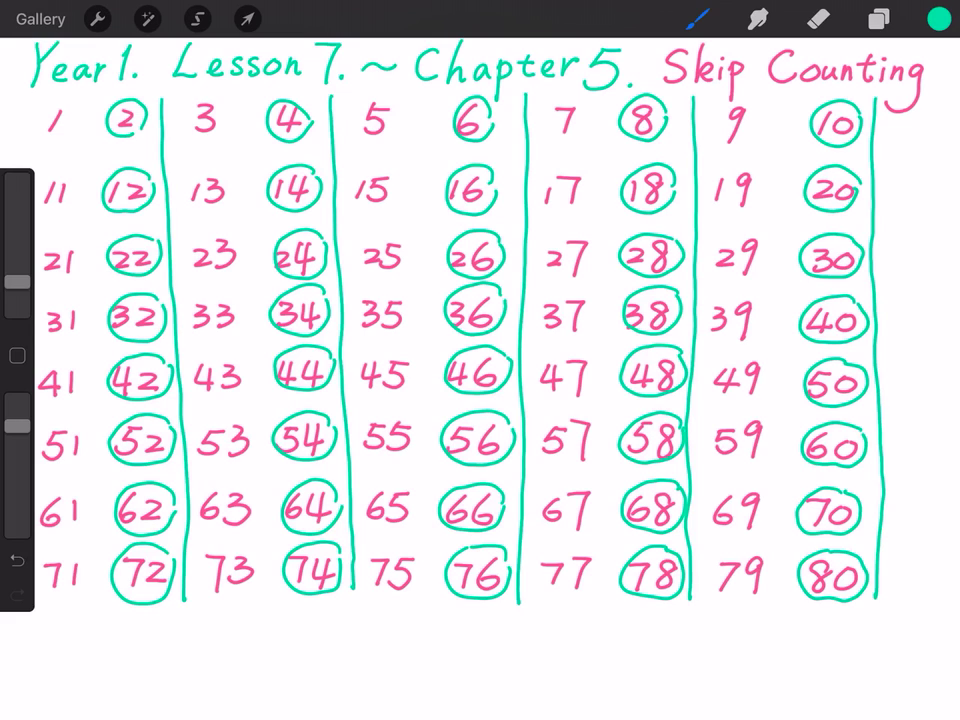
# Hide Layer 3 with the green circles and add an empty Layer 4 on top.
pyautogui.click(879, 19)
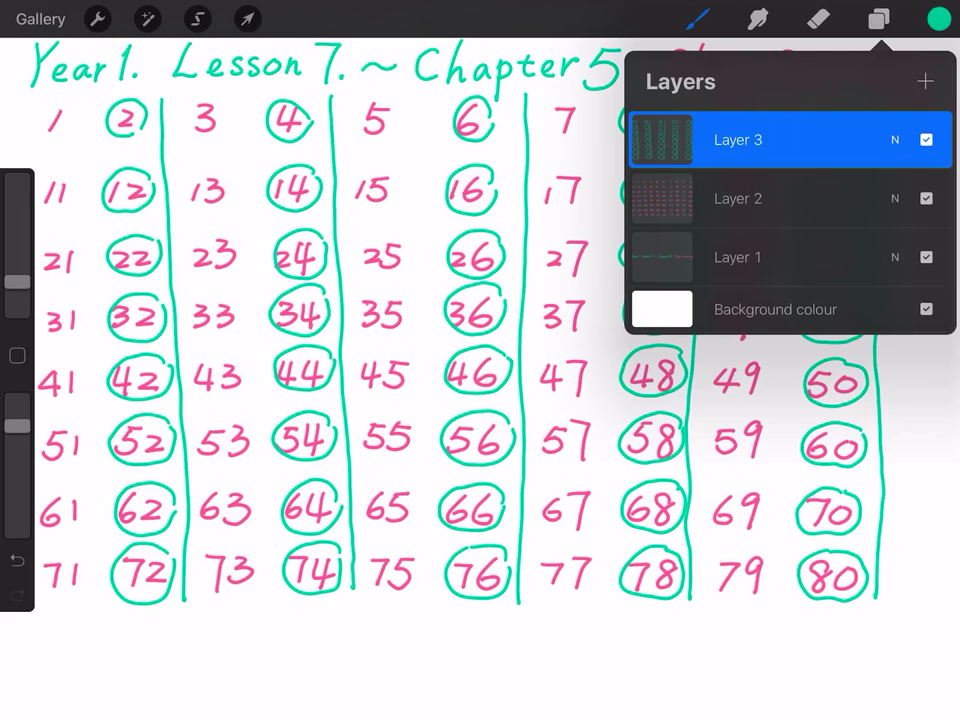
pyautogui.click(926, 140)
pyautogui.click(925, 81)
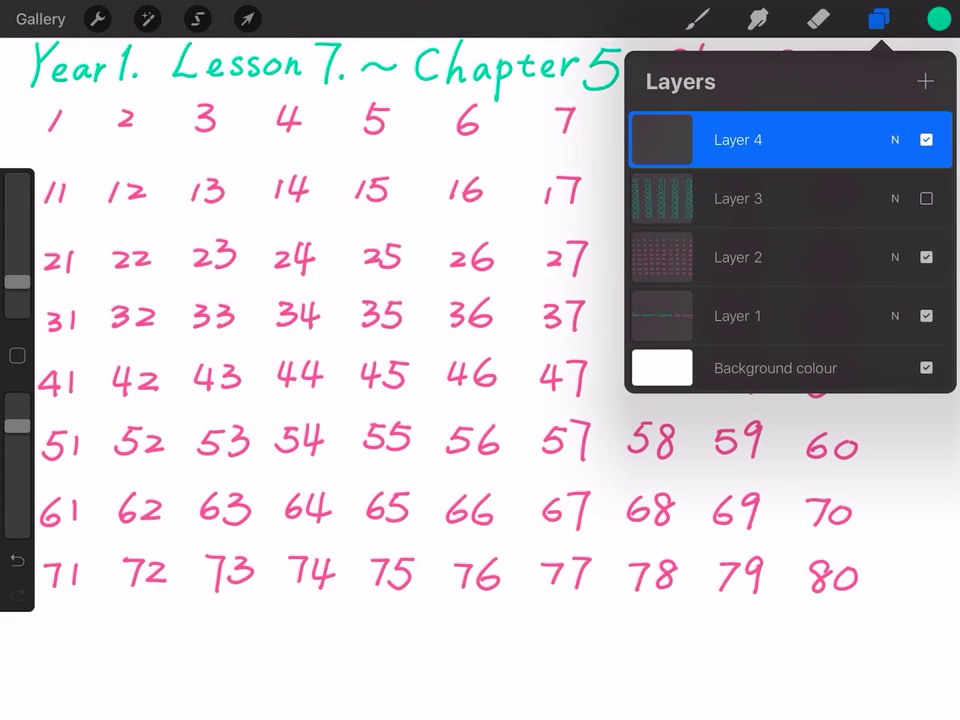
pyautogui.click(698, 19)
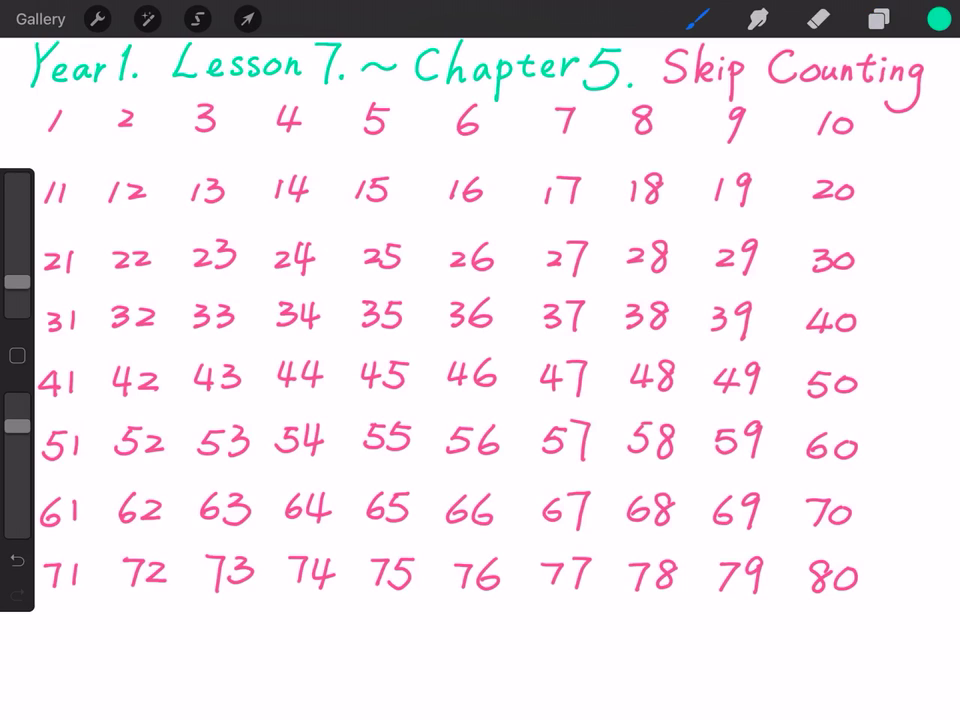
# Circle the odd numbers 1 through 19 in green.
pyautogui.moveTo(57, 95)
pyautogui.mouseDown()
pyautogui.moveTo(28, 80)
pyautogui.moveTo(50, 106)
pyautogui.moveTo(54, 98)
pyautogui.mouseUp()
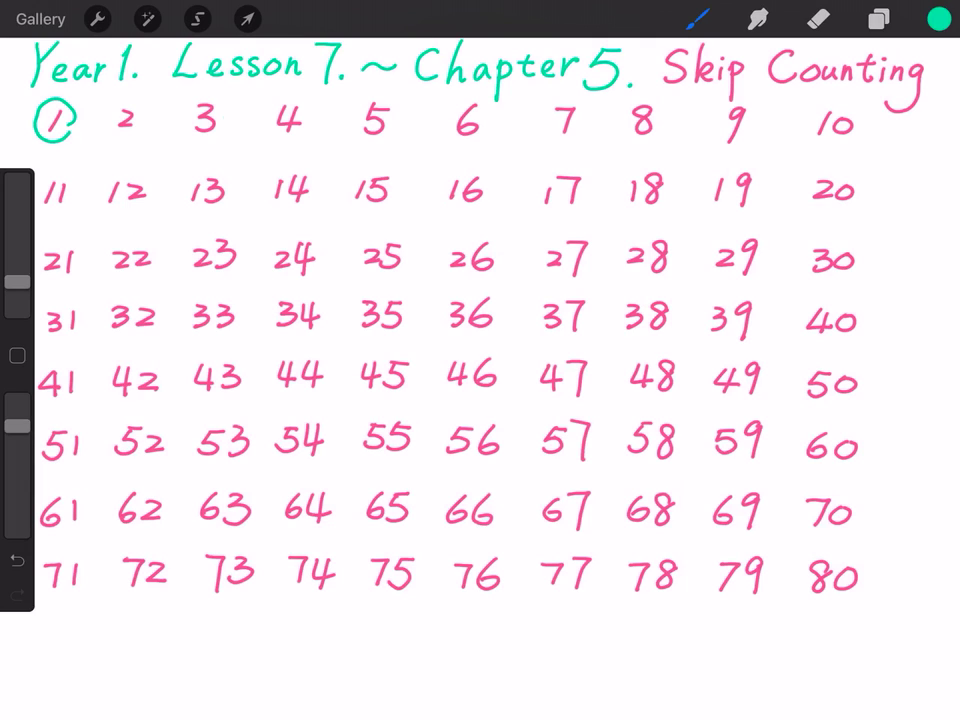
pyautogui.moveTo(224, 106)
pyautogui.mouseDown()
pyautogui.moveTo(188, 110)
pyautogui.moveTo(222, 138)
pyautogui.moveTo(228, 116)
pyautogui.mouseUp()
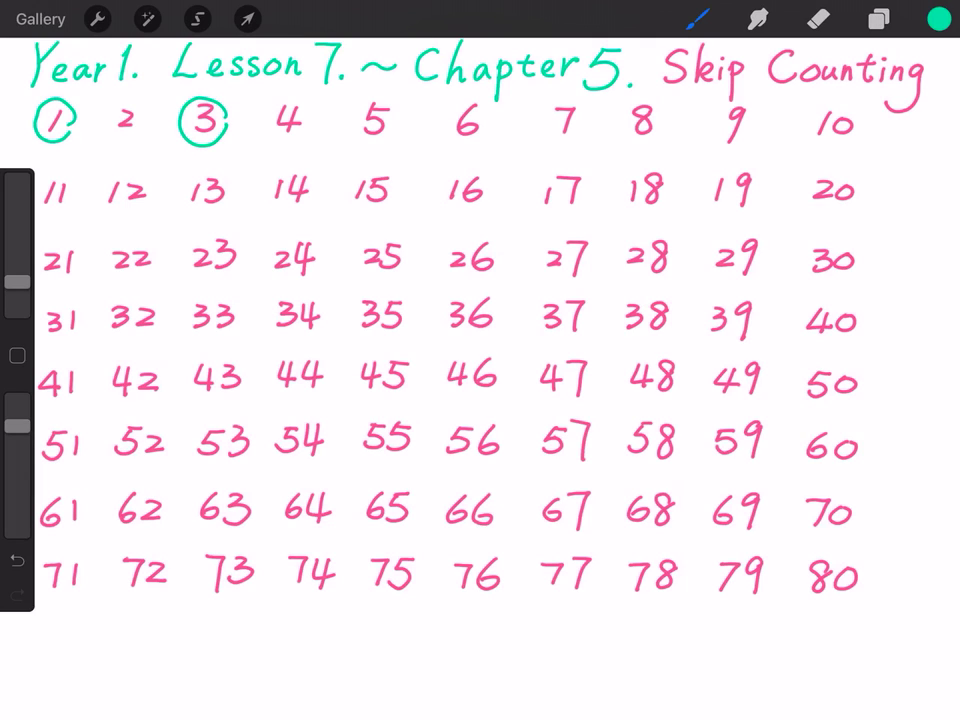
pyautogui.moveTo(398, 120)
pyautogui.mouseDown()
pyautogui.moveTo(348, 112)
pyautogui.moveTo(398, 124)
pyautogui.mouseUp()
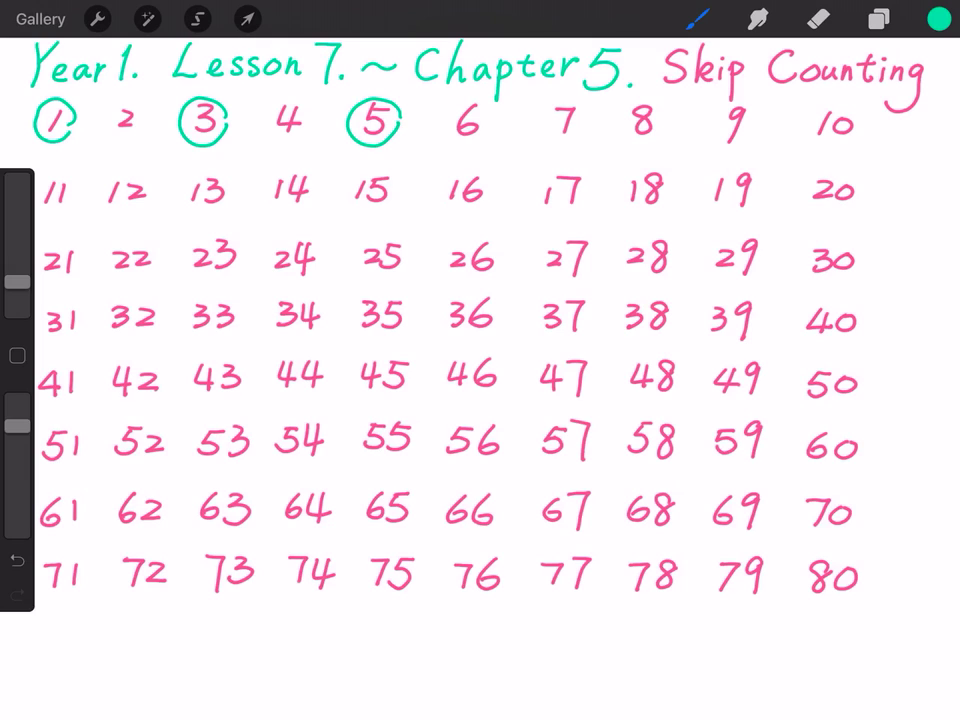
pyautogui.moveTo(586, 124)
pyautogui.mouseDown()
pyautogui.moveTo(548, 106)
pyautogui.moveTo(588, 128)
pyautogui.moveTo(586, 116)
pyautogui.mouseUp()
pyautogui.moveTo(754, 126)
pyautogui.mouseDown()
pyautogui.moveTo(714, 128)
pyautogui.moveTo(756, 118)
pyautogui.mouseUp()
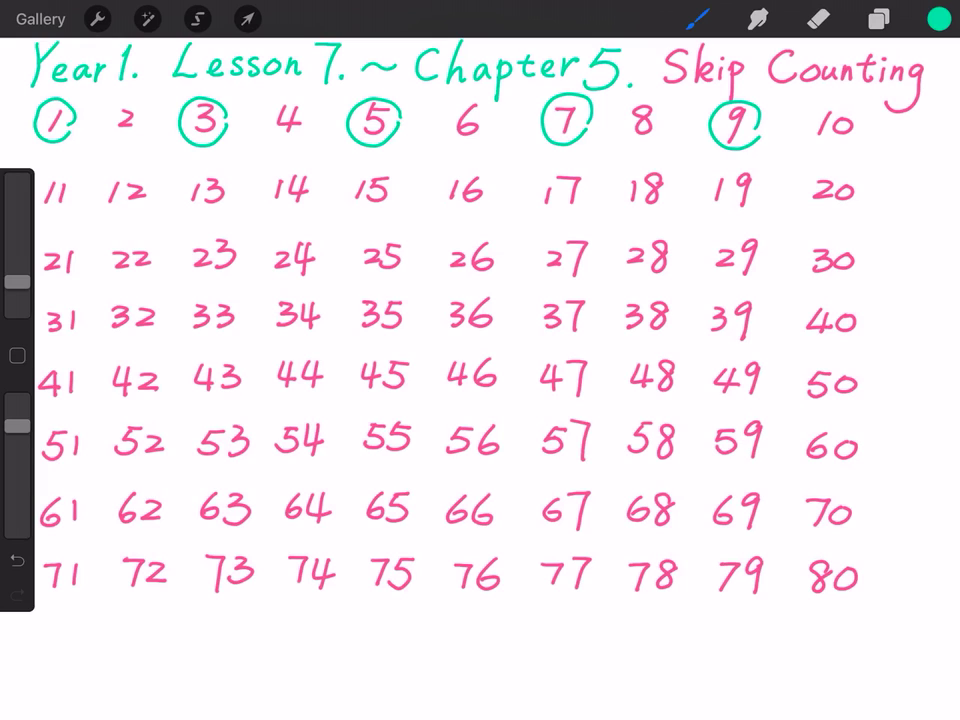
pyautogui.moveTo(78, 186)
pyautogui.mouseDown()
pyautogui.moveTo(74, 176)
pyautogui.moveTo(40, 182)
pyautogui.moveTo(66, 208)
pyautogui.moveTo(80, 188)
pyautogui.mouseUp()
pyautogui.moveTo(236, 184)
pyautogui.mouseDown()
pyautogui.moveTo(196, 167)
pyautogui.moveTo(205, 213)
pyautogui.moveTo(238, 186)
pyautogui.mouseUp()
pyautogui.moveTo(395, 183); pyautogui.dragTo(402, 190)
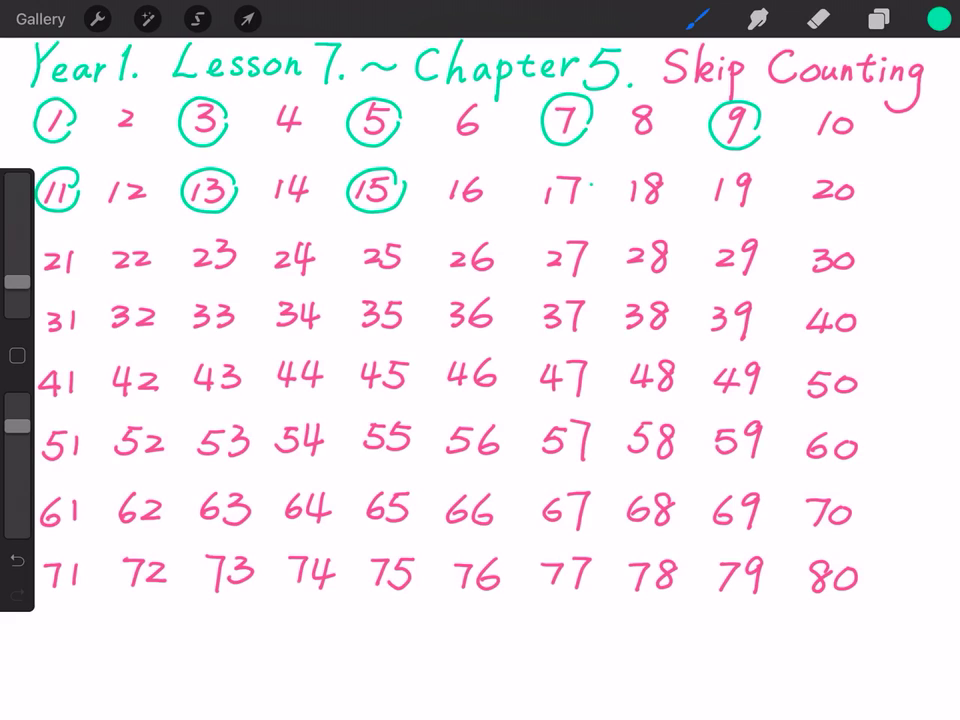
pyautogui.moveTo(590, 184)
pyautogui.mouseDown()
pyautogui.moveTo(538, 186)
pyautogui.moveTo(590, 204)
pyautogui.moveTo(596, 178)
pyautogui.mouseUp()
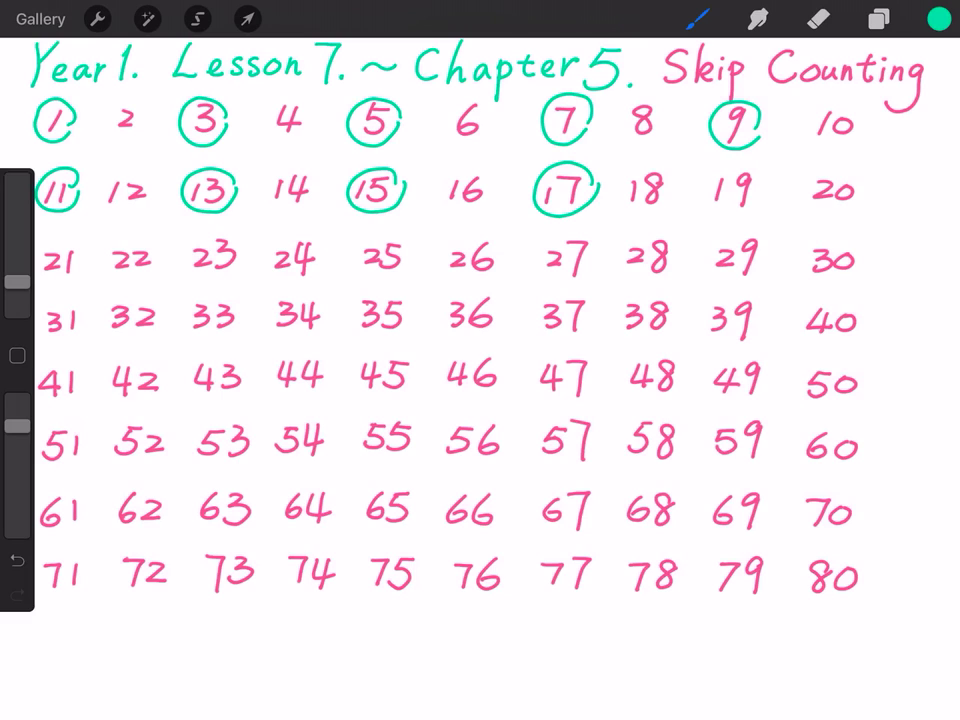
pyautogui.moveTo(760, 176)
pyautogui.mouseDown()
pyautogui.moveTo(752, 168)
pyautogui.moveTo(708, 200)
pyautogui.moveTo(764, 182)
pyautogui.mouseUp()
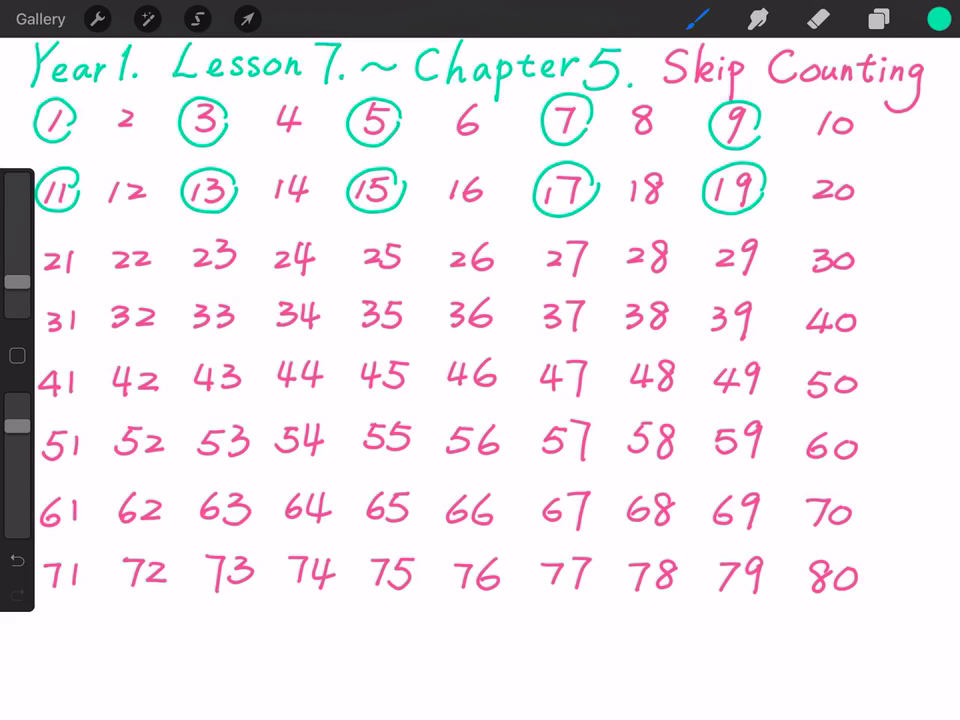
# Circle the odd numbers 21 through 39 in green.
pyautogui.moveTo(78, 252)
pyautogui.mouseDown()
pyautogui.moveTo(44, 253)
pyautogui.moveTo(80, 272)
pyautogui.moveTo(84, 252)
pyautogui.mouseUp()
pyautogui.moveTo(236, 244)
pyautogui.mouseDown()
pyautogui.moveTo(196, 246)
pyautogui.moveTo(244, 268)
pyautogui.moveTo(240, 242)
pyautogui.mouseUp()
pyautogui.moveTo(408, 236)
pyautogui.mouseDown()
pyautogui.moveTo(362, 240)
pyautogui.moveTo(414, 270)
pyautogui.moveTo(410, 236)
pyautogui.mouseUp()
pyautogui.moveTo(580, 240)
pyautogui.mouseDown()
pyautogui.moveTo(552, 280)
pyautogui.moveTo(598, 252)
pyautogui.moveTo(590, 240)
pyautogui.mouseUp()
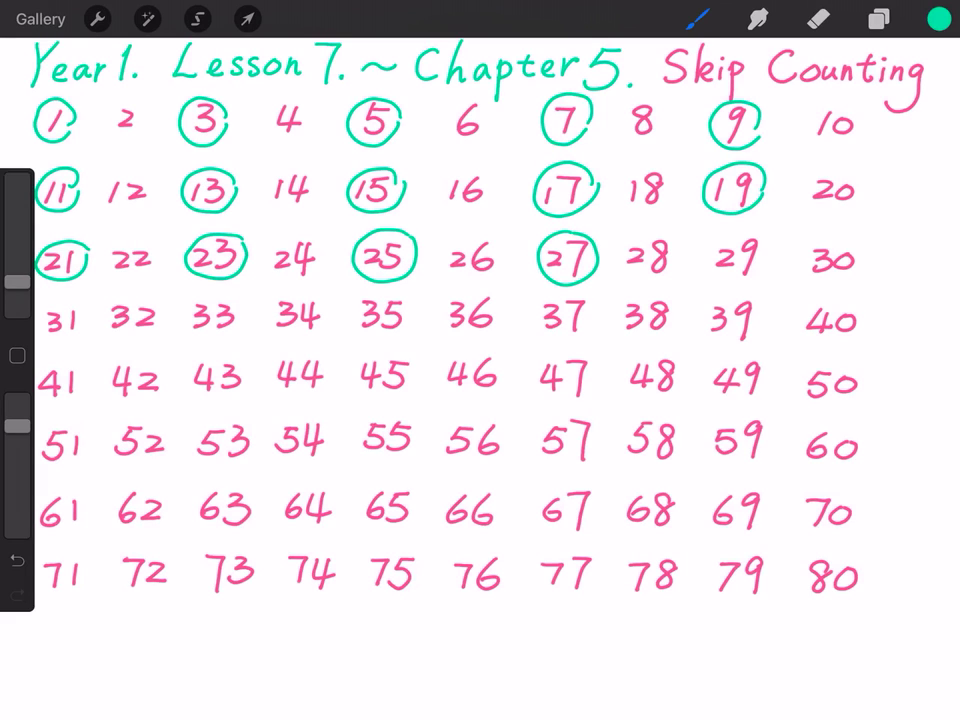
pyautogui.moveTo(756, 234)
pyautogui.mouseDown()
pyautogui.moveTo(714, 256)
pyautogui.moveTo(776, 246)
pyautogui.moveTo(760, 232)
pyautogui.mouseUp()
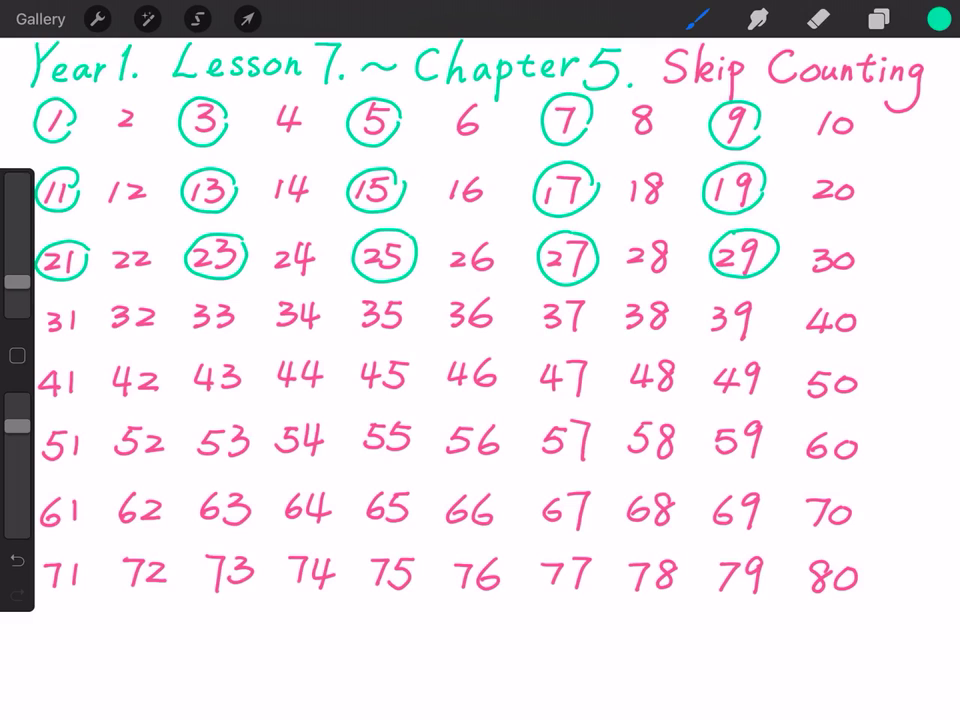
pyautogui.moveTo(82, 303)
pyautogui.mouseDown()
pyautogui.moveTo(86, 338)
pyautogui.moveTo(84, 304)
pyautogui.mouseUp()
pyautogui.moveTo(228, 296)
pyautogui.mouseDown()
pyautogui.moveTo(188, 318)
pyautogui.moveTo(240, 318)
pyautogui.moveTo(226, 295)
pyautogui.mouseUp()
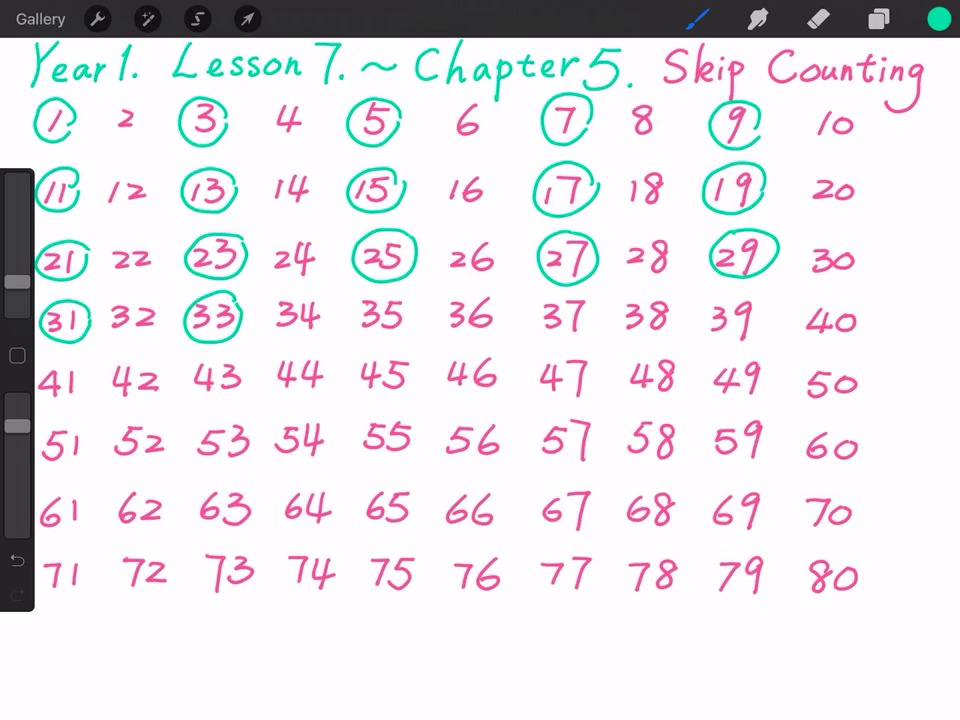
pyautogui.moveTo(402, 298)
pyautogui.mouseDown()
pyautogui.moveTo(362, 306)
pyautogui.moveTo(398, 331)
pyautogui.moveTo(414, 300)
pyautogui.mouseUp()
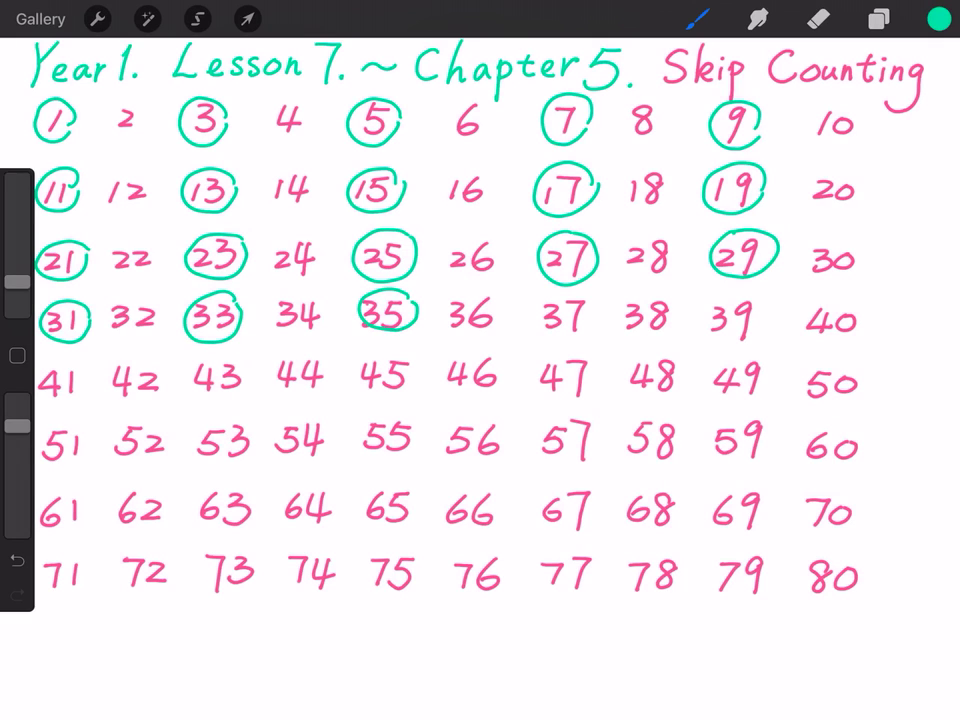
pyautogui.moveTo(582, 294)
pyautogui.mouseDown()
pyautogui.moveTo(538, 320)
pyautogui.moveTo(584, 300)
pyautogui.mouseUp()
pyautogui.moveTo(762, 298)
pyautogui.mouseDown()
pyautogui.moveTo(740, 290)
pyautogui.moveTo(764, 300)
pyautogui.mouseUp()
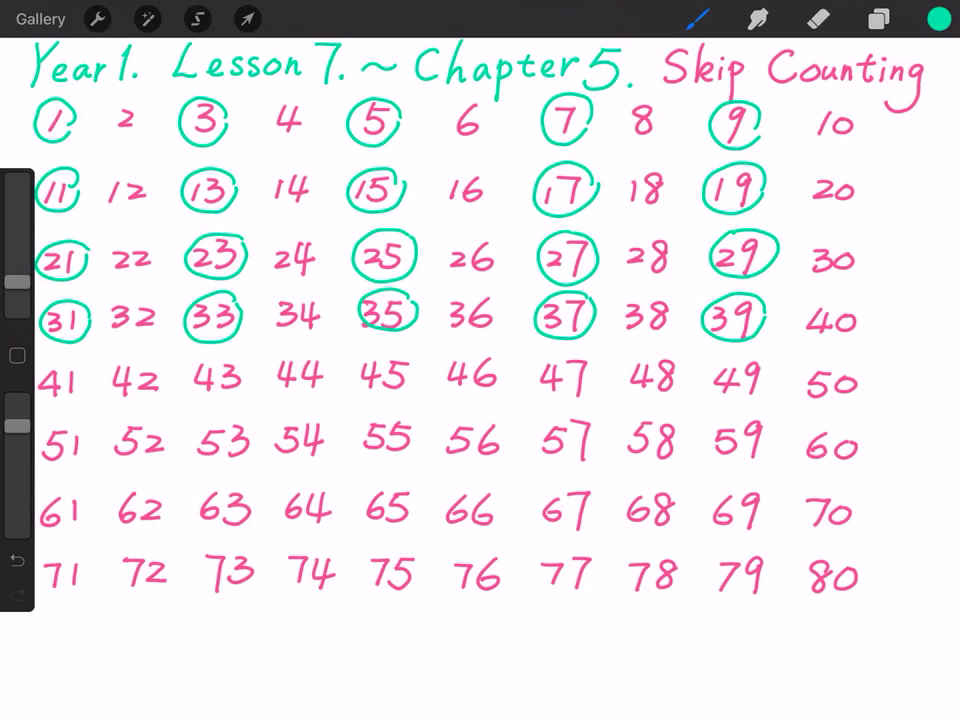
# Circle the odd numbers 41 through 59 in green, closing the gap around 51.
pyautogui.moveTo(78, 365)
pyautogui.mouseDown()
pyautogui.moveTo(36, 385)
pyautogui.moveTo(72, 404)
pyautogui.moveTo(88, 378)
pyautogui.mouseUp()
pyautogui.moveTo(238, 362)
pyautogui.mouseDown()
pyautogui.moveTo(200, 396)
pyautogui.moveTo(246, 378)
pyautogui.mouseUp()
pyautogui.moveTo(414, 346)
pyautogui.mouseDown()
pyautogui.moveTo(398, 348)
pyautogui.moveTo(356, 388)
pyautogui.moveTo(420, 366)
pyautogui.moveTo(414, 360)
pyautogui.mouseUp()
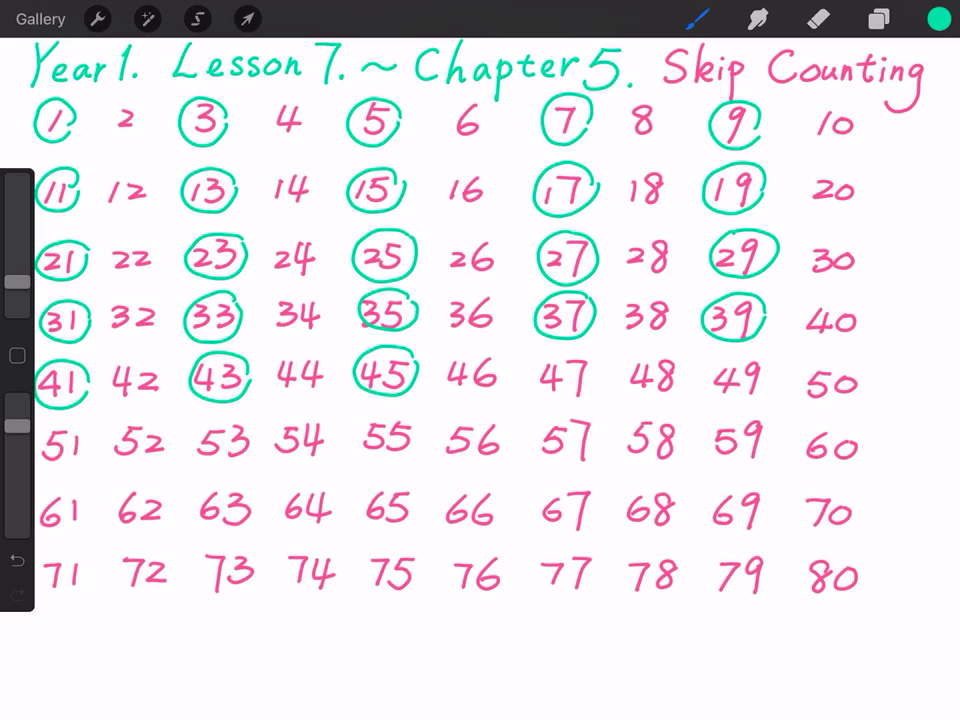
pyautogui.moveTo(588, 354)
pyautogui.mouseDown()
pyautogui.moveTo(540, 362)
pyautogui.moveTo(572, 400)
pyautogui.moveTo(596, 366)
pyautogui.mouseUp()
pyautogui.moveTo(764, 360)
pyautogui.mouseDown()
pyautogui.moveTo(710, 390)
pyautogui.moveTo(772, 368)
pyautogui.mouseUp()
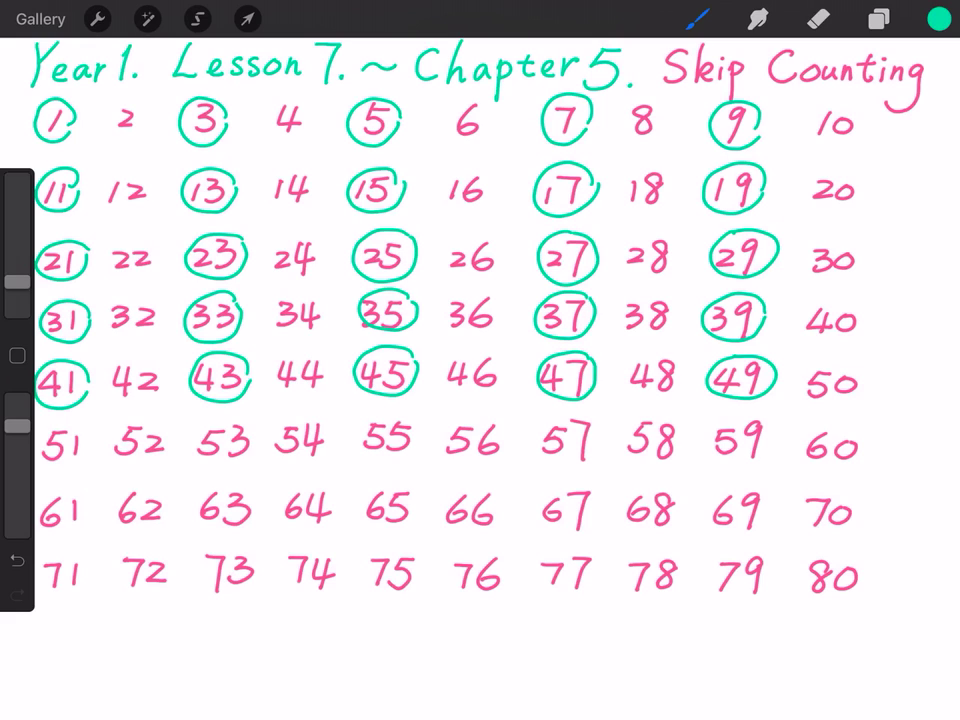
pyautogui.moveTo(86, 430); pyautogui.dragTo(40, 446)
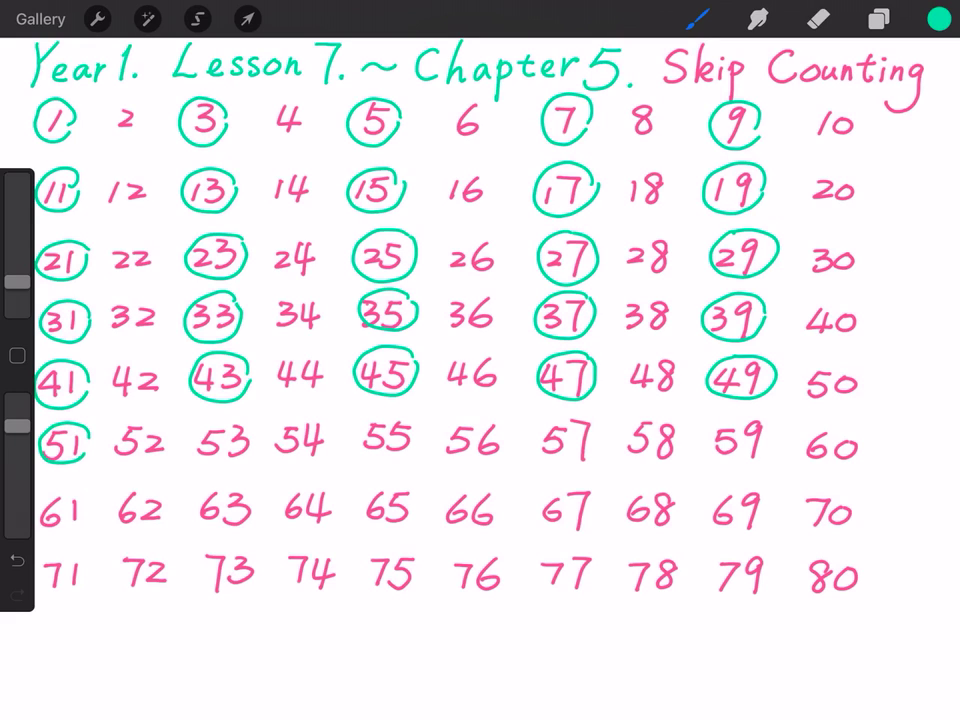
pyautogui.moveTo(86, 438); pyautogui.dragTo(89, 455)
pyautogui.moveTo(232, 420)
pyautogui.mouseDown()
pyautogui.moveTo(200, 452)
pyautogui.moveTo(258, 434)
pyautogui.moveTo(236, 419)
pyautogui.mouseUp()
pyautogui.moveTo(412, 424)
pyautogui.mouseDown()
pyautogui.moveTo(396, 418)
pyautogui.moveTo(370, 452)
pyautogui.moveTo(416, 428)
pyautogui.mouseUp()
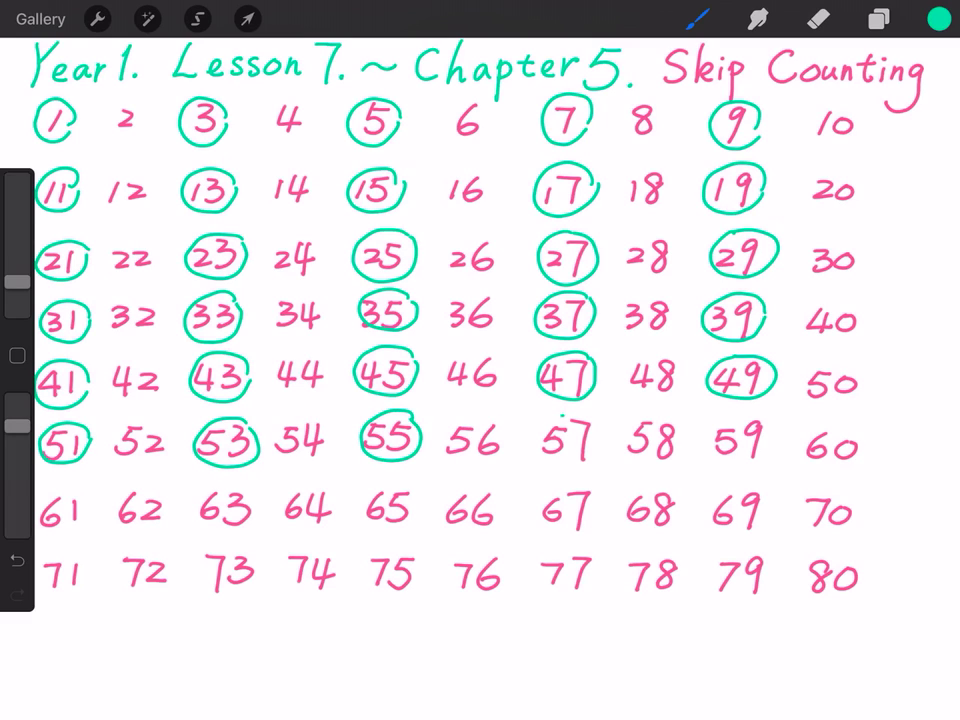
pyautogui.moveTo(578, 412)
pyautogui.mouseDown()
pyautogui.moveTo(548, 458)
pyautogui.moveTo(606, 428)
pyautogui.moveTo(575, 411)
pyautogui.mouseUp()
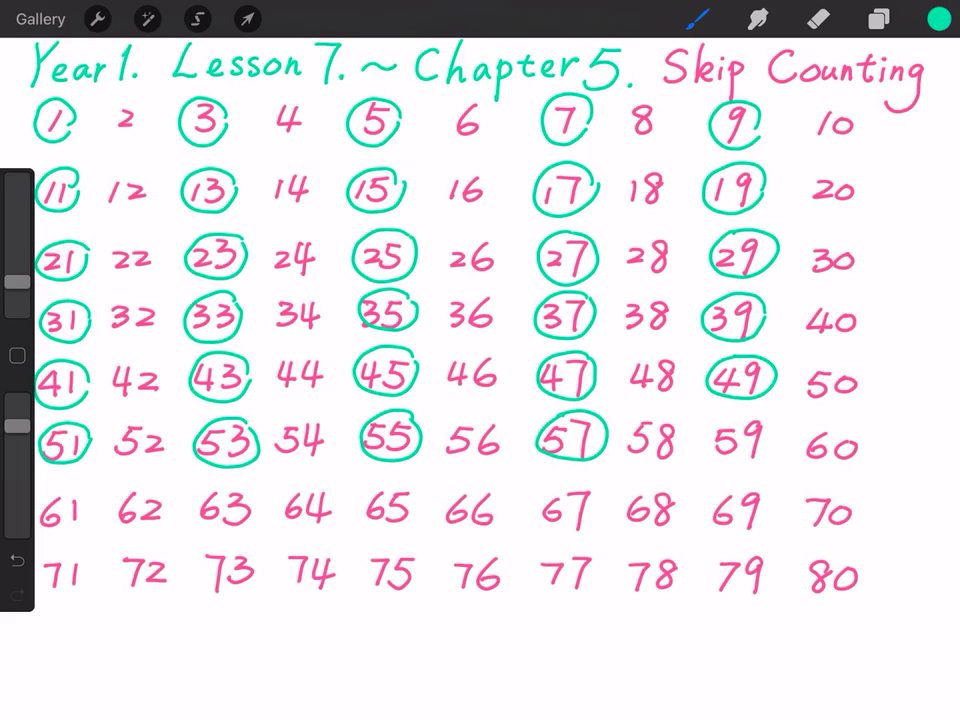
pyautogui.moveTo(734, 416)
pyautogui.mouseDown()
pyautogui.moveTo(718, 426)
pyautogui.moveTo(764, 461)
pyautogui.moveTo(745, 412)
pyautogui.moveTo(728, 416)
pyautogui.mouseUp()
# Circle the odd numbers 61 through 79 in green.
pyautogui.moveTo(82, 492)
pyautogui.mouseDown()
pyautogui.moveTo(70, 487)
pyautogui.moveTo(46, 528)
pyautogui.moveTo(90, 500)
pyautogui.mouseUp()
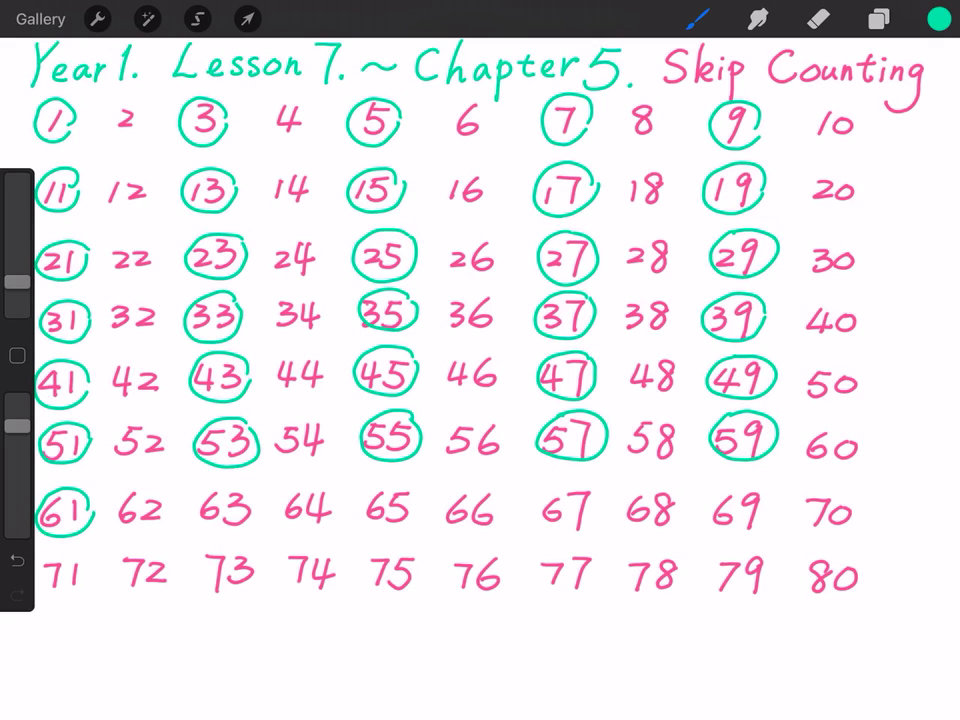
pyautogui.moveTo(242, 489)
pyautogui.mouseDown()
pyautogui.moveTo(264, 522)
pyautogui.moveTo(250, 495)
pyautogui.mouseUp()
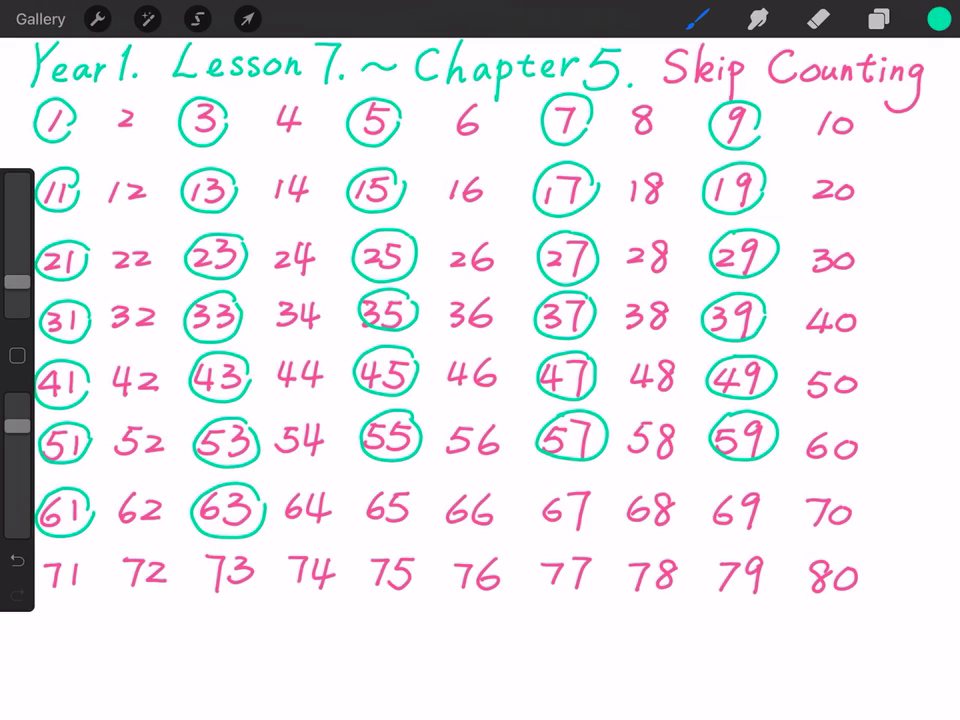
pyautogui.moveTo(398, 478)
pyautogui.mouseDown()
pyautogui.moveTo(416, 512)
pyautogui.moveTo(370, 490)
pyautogui.moveTo(408, 480)
pyautogui.mouseUp()
pyautogui.moveTo(588, 487)
pyautogui.mouseDown()
pyautogui.moveTo(597, 515)
pyautogui.moveTo(560, 487)
pyautogui.moveTo(596, 500)
pyautogui.mouseUp()
pyautogui.moveTo(755, 487)
pyautogui.mouseDown()
pyautogui.moveTo(772, 515)
pyautogui.moveTo(708, 500)
pyautogui.moveTo(760, 490)
pyautogui.mouseUp()
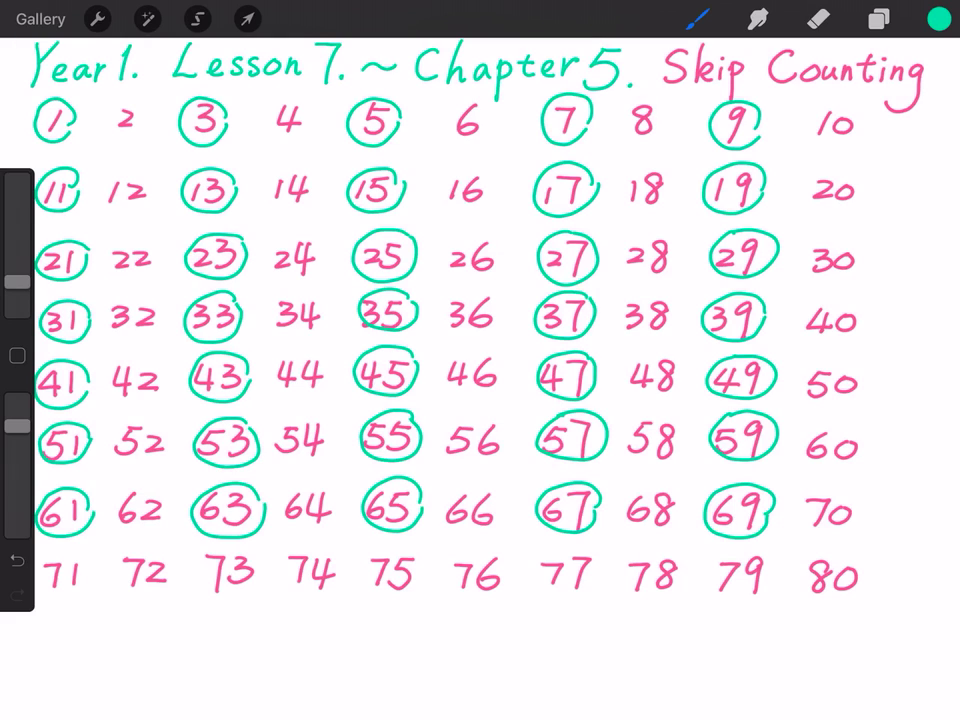
pyautogui.moveTo(88, 558)
pyautogui.mouseDown()
pyautogui.moveTo(42, 566)
pyautogui.moveTo(62, 600)
pyautogui.moveTo(90, 572)
pyautogui.mouseUp()
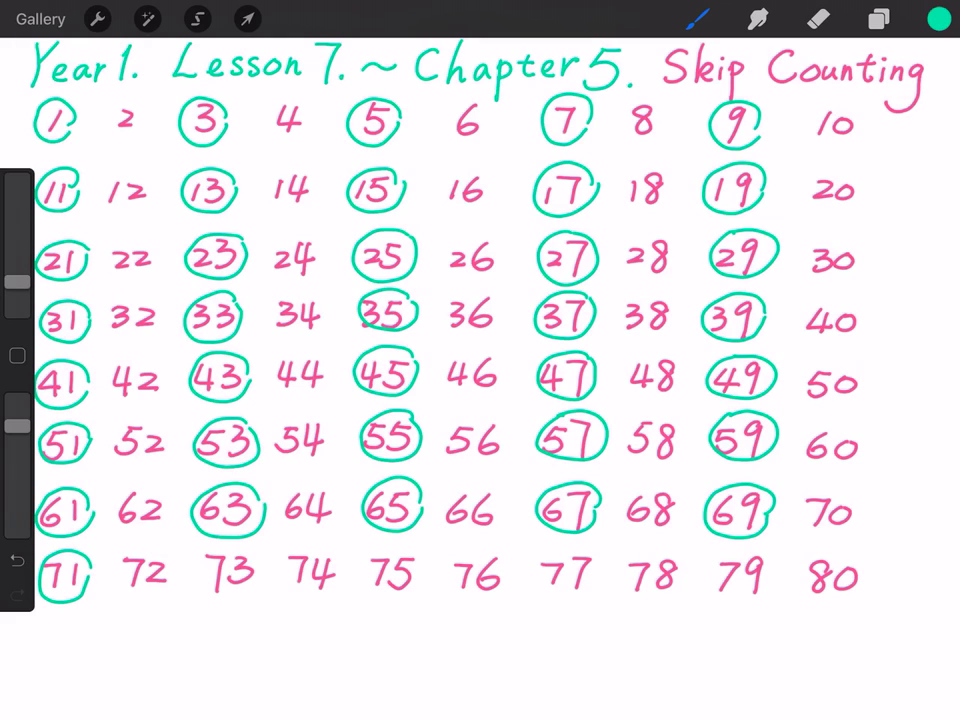
pyautogui.moveTo(262, 562)
pyautogui.mouseDown()
pyautogui.moveTo(240, 548)
pyautogui.moveTo(212, 604)
pyautogui.moveTo(266, 572)
pyautogui.moveTo(260, 565)
pyautogui.mouseUp()
pyautogui.moveTo(410, 558)
pyautogui.mouseDown()
pyautogui.moveTo(375, 600)
pyautogui.moveTo(420, 585)
pyautogui.moveTo(410, 560)
pyautogui.mouseUp()
pyautogui.moveTo(596, 553)
pyautogui.mouseDown()
pyautogui.moveTo(560, 548)
pyautogui.moveTo(548, 598)
pyautogui.moveTo(603, 576)
pyautogui.moveTo(596, 554)
pyautogui.mouseUp()
pyautogui.moveTo(748, 548)
pyautogui.mouseDown()
pyautogui.moveTo(712, 598)
pyautogui.moveTo(776, 578)
pyautogui.moveTo(754, 550)
pyautogui.mouseUp()
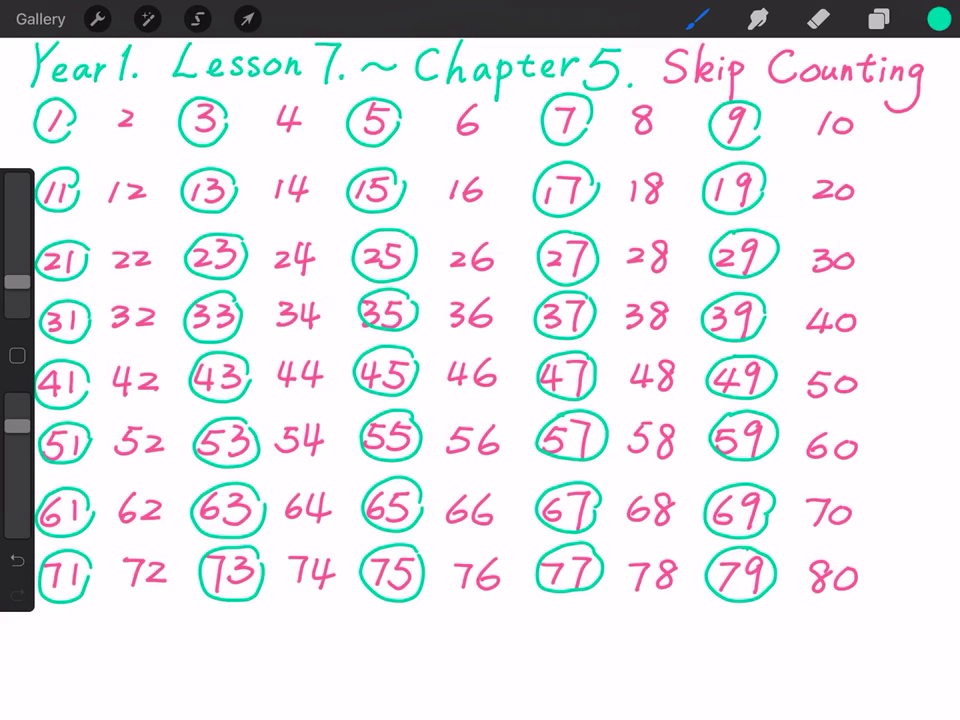
# Draw five full-height green dividers after the 1, 3, 5, 7 and 9 columns.
pyautogui.moveTo(90, 95); pyautogui.dragTo(100, 600)
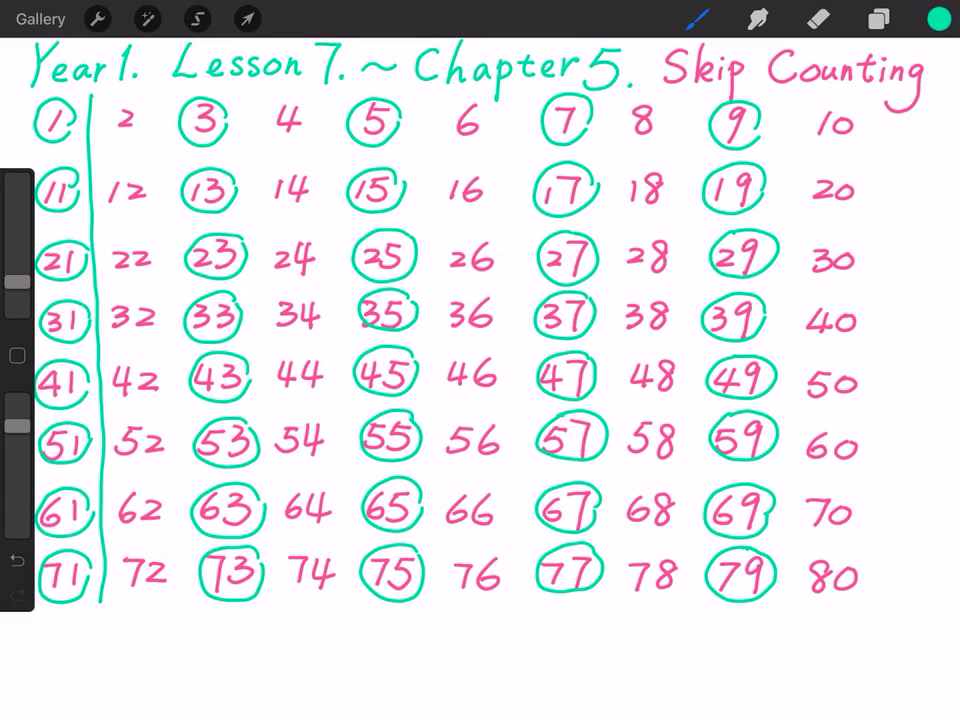
pyautogui.moveTo(252, 93); pyautogui.dragTo(272, 600)
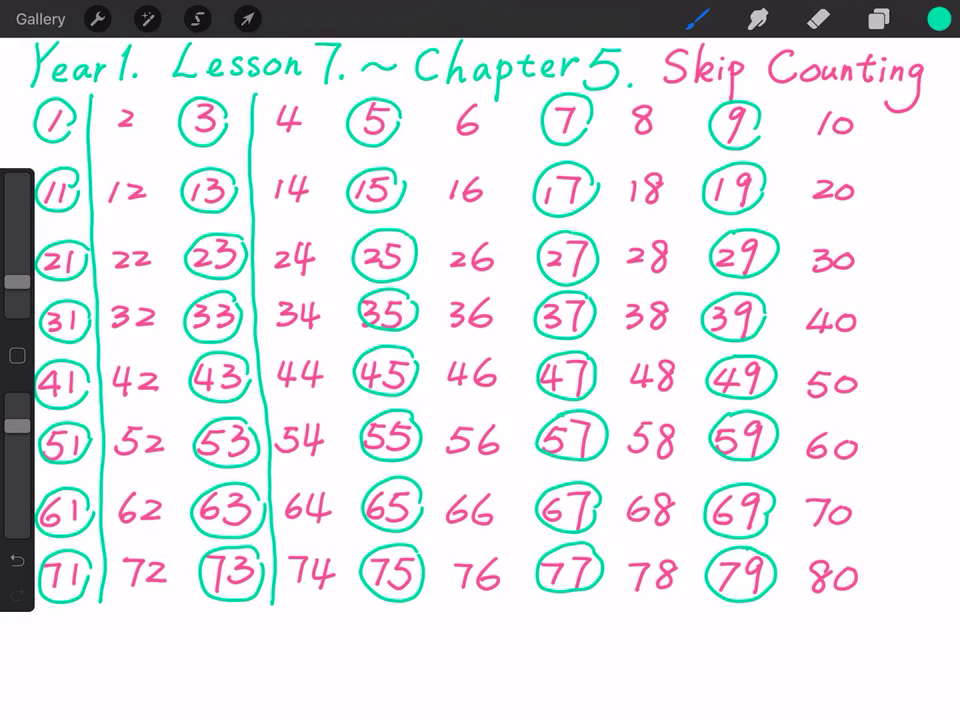
pyautogui.moveTo(427, 95); pyautogui.dragTo(440, 600)
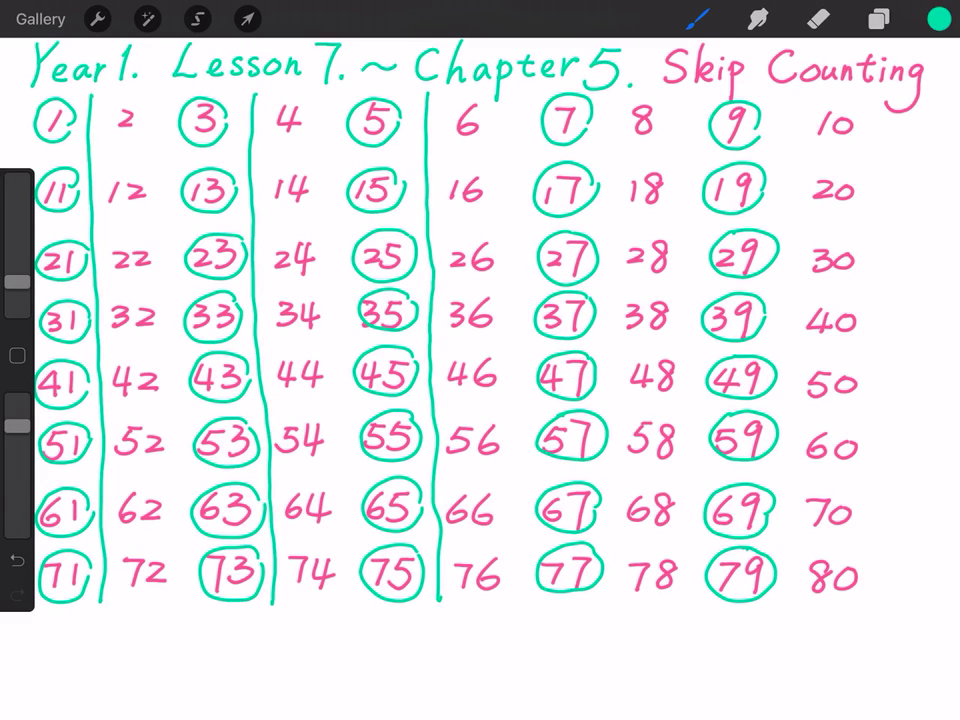
pyautogui.moveTo(613, 91); pyautogui.dragTo(612, 597)
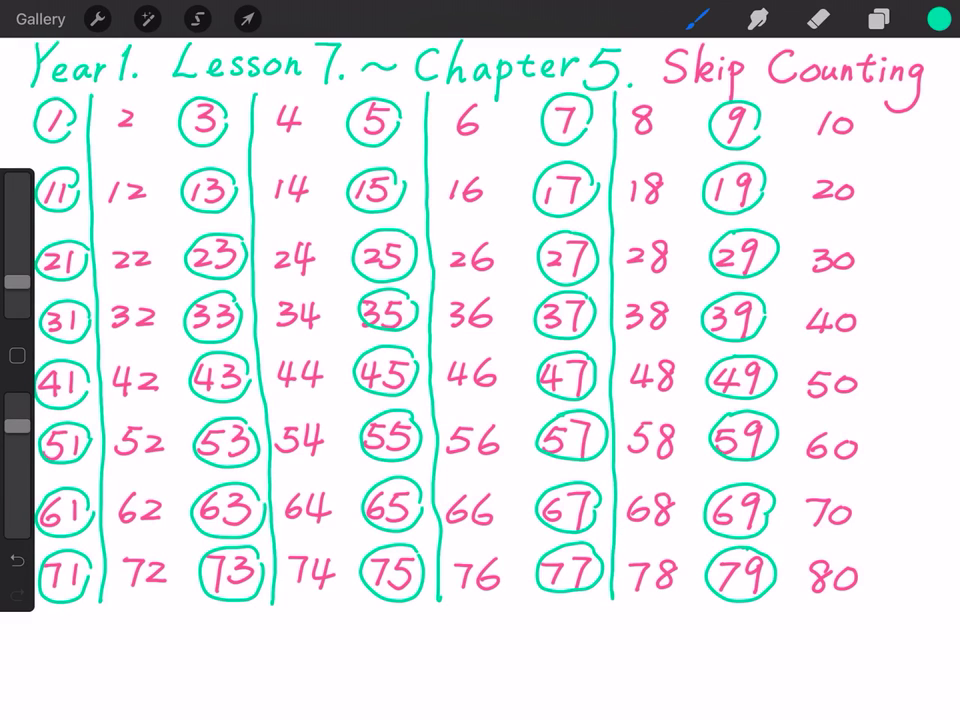
pyautogui.moveTo(790, 101)
pyautogui.mouseDown()
pyautogui.moveTo(787, 605)
pyautogui.moveTo(778, 596)
pyautogui.mouseUp()
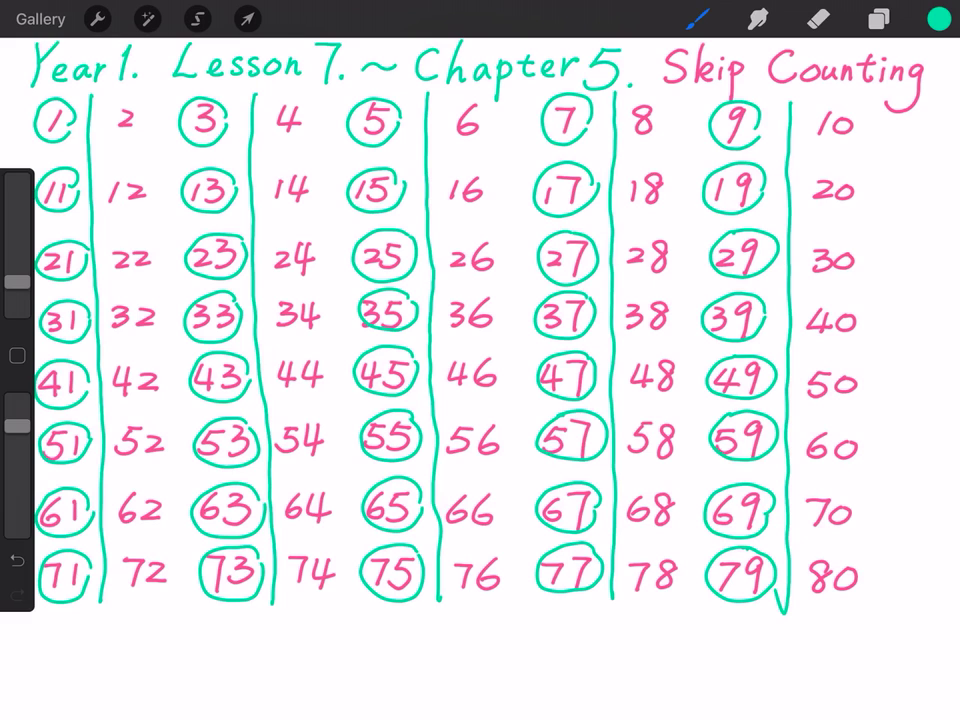
# Hide Layer 4 with the odd-number circles and add a new blank Layer 5 above it.
pyautogui.click(879, 19)
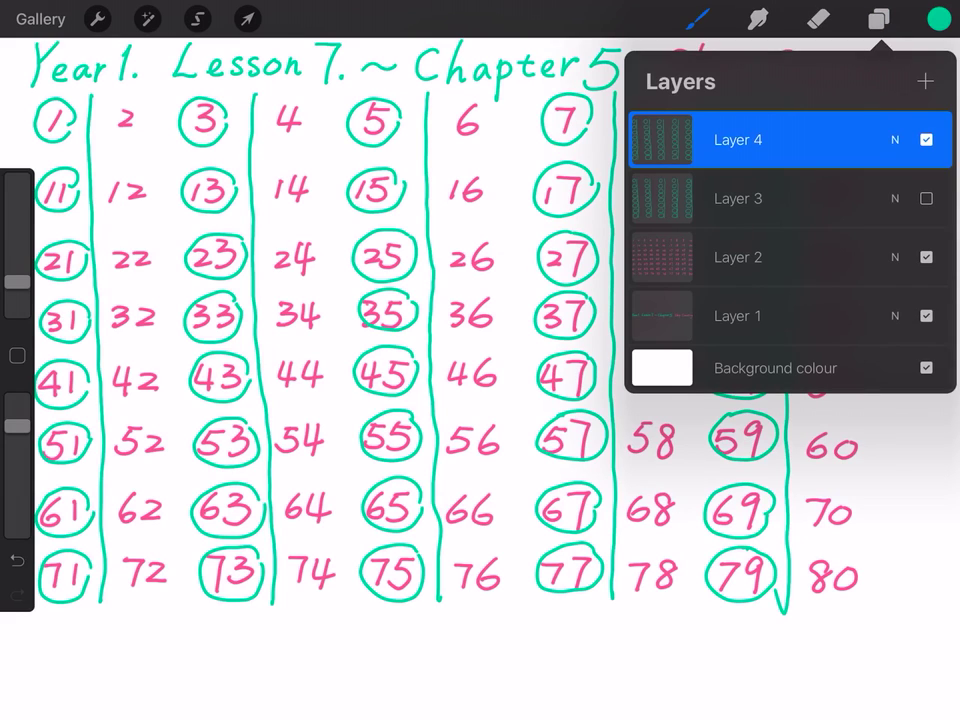
pyautogui.click(926, 139)
pyautogui.click(925, 81)
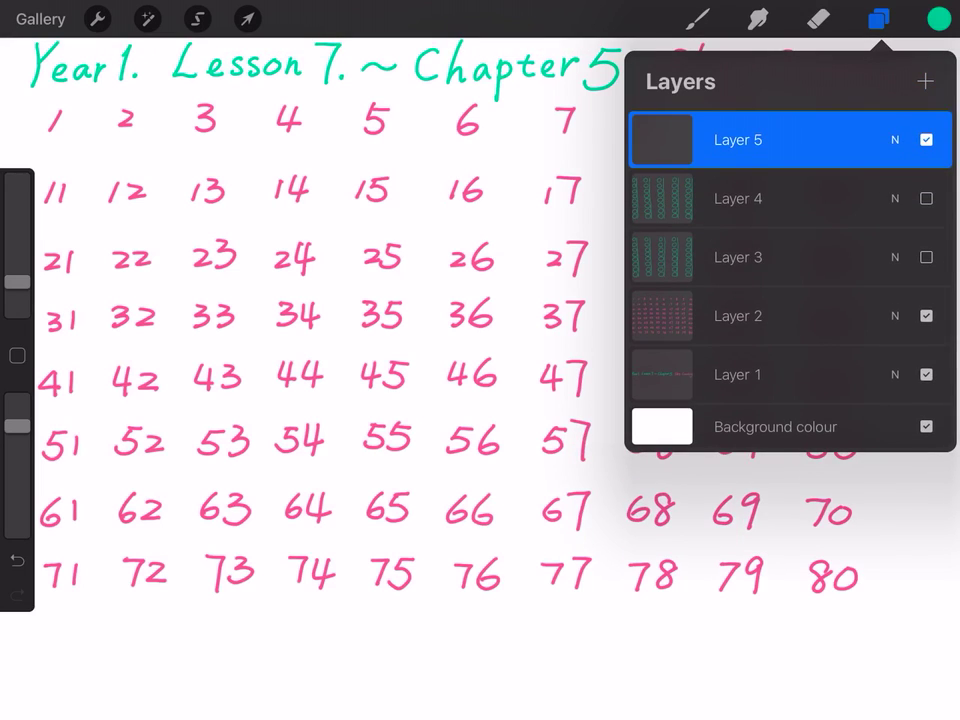
pyautogui.click(697, 19)
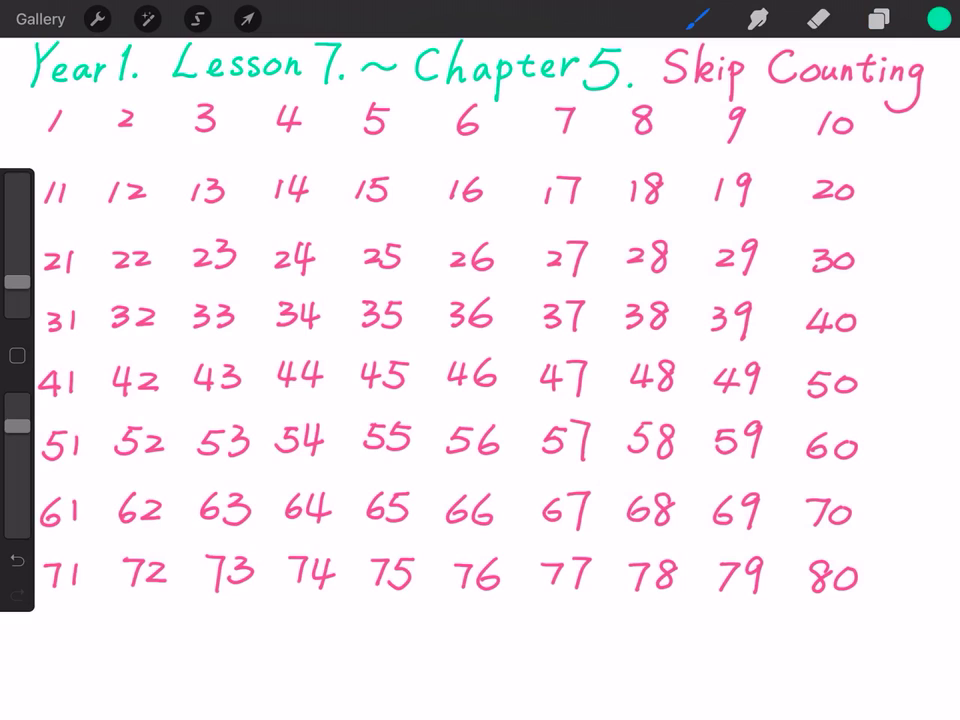
# Circle the multiples of 5 from 5 to 40 in green.
pyautogui.moveTo(398, 118)
pyautogui.mouseDown()
pyautogui.moveTo(394, 100)
pyautogui.moveTo(348, 125)
pyautogui.moveTo(385, 146)
pyautogui.moveTo(398, 122)
pyautogui.mouseUp()
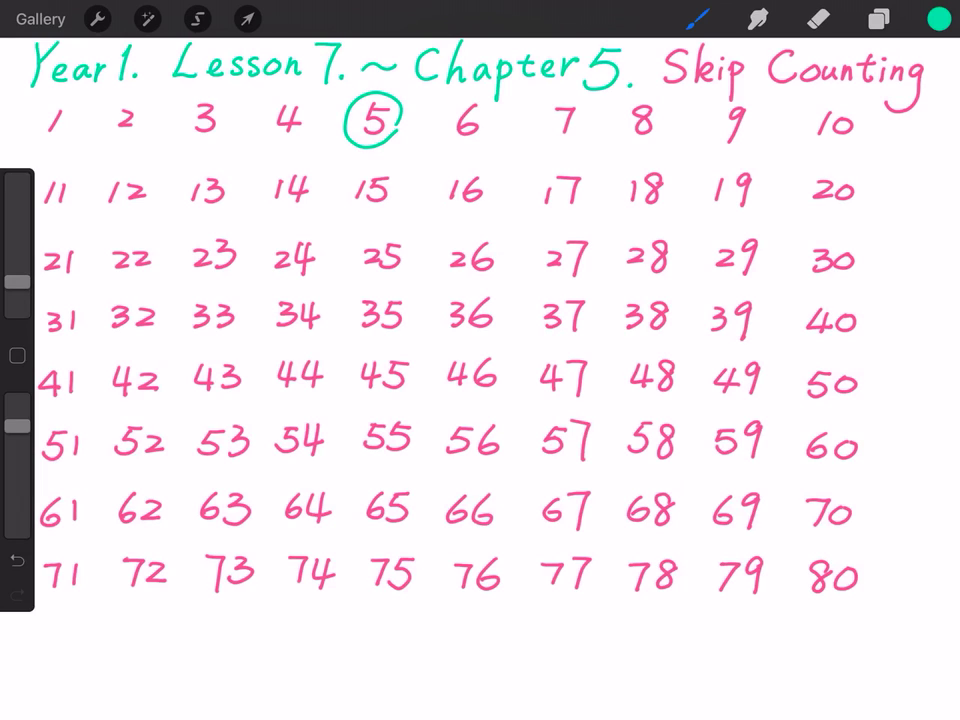
pyautogui.moveTo(858, 106)
pyautogui.mouseDown()
pyautogui.moveTo(812, 108)
pyautogui.moveTo(832, 151)
pyautogui.moveTo(864, 112)
pyautogui.mouseUp()
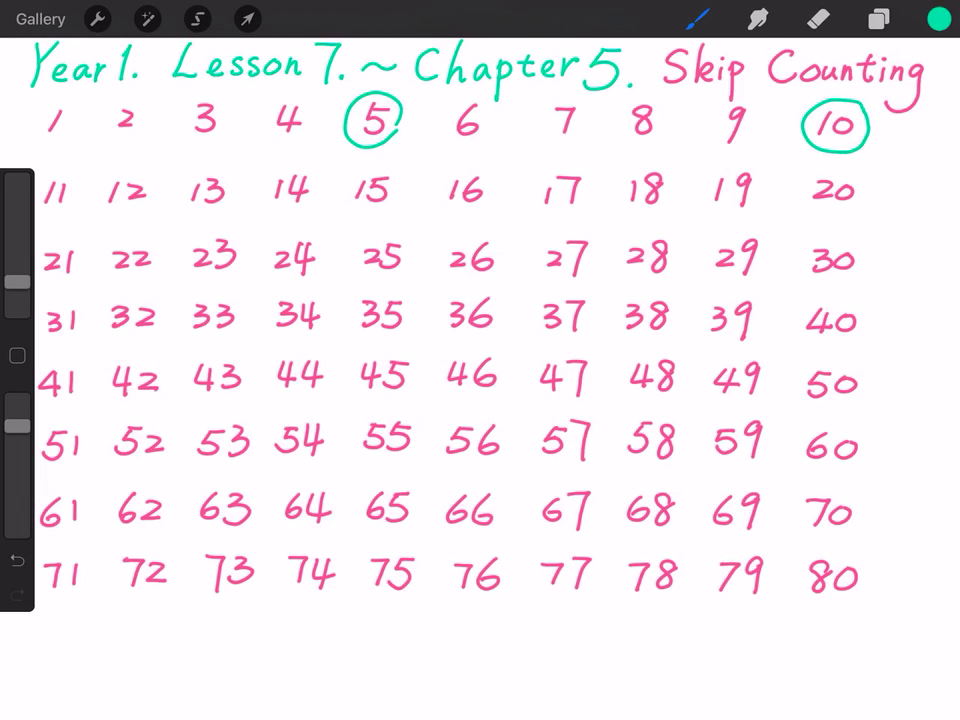
pyautogui.moveTo(401, 190)
pyautogui.mouseDown()
pyautogui.moveTo(348, 195)
pyautogui.moveTo(398, 208)
pyautogui.moveTo(401, 182)
pyautogui.mouseUp()
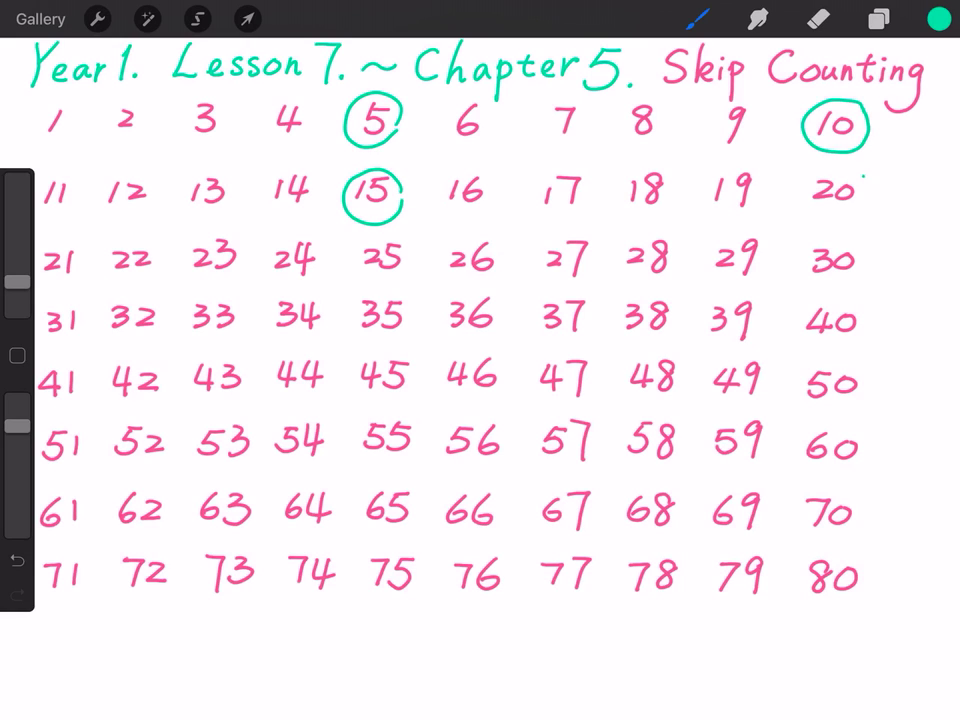
pyautogui.moveTo(864, 176)
pyautogui.mouseDown()
pyautogui.moveTo(812, 184)
pyautogui.moveTo(862, 206)
pyautogui.moveTo(866, 180)
pyautogui.mouseUp()
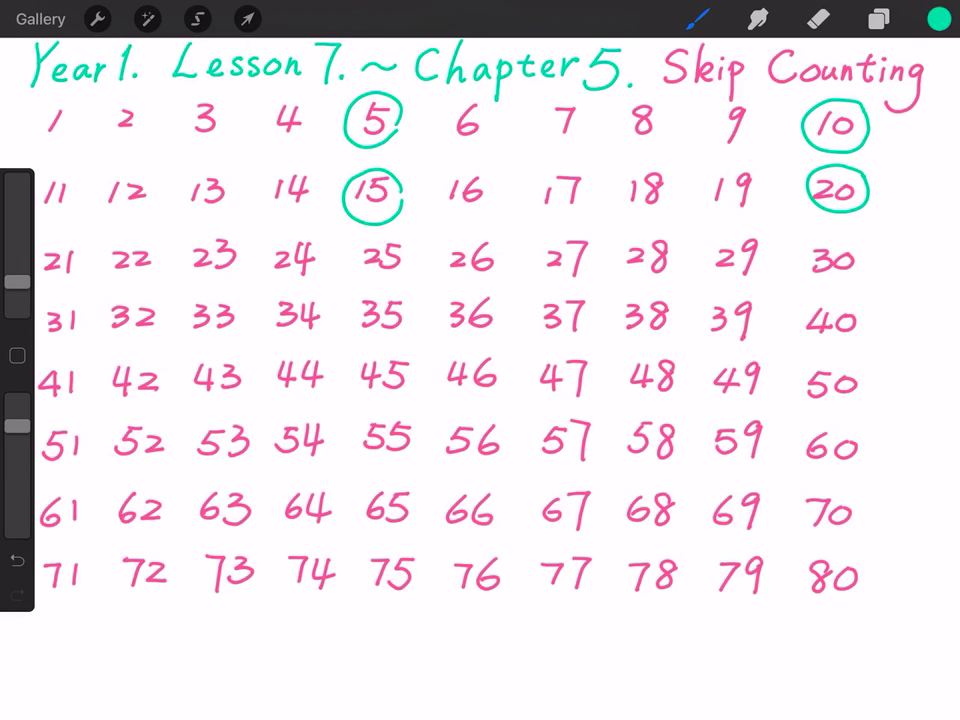
pyautogui.moveTo(408, 250)
pyautogui.mouseDown()
pyautogui.moveTo(374, 244)
pyautogui.moveTo(406, 268)
pyautogui.moveTo(410, 246)
pyautogui.mouseUp()
pyautogui.moveTo(864, 234)
pyautogui.mouseDown()
pyautogui.moveTo(808, 272)
pyautogui.moveTo(872, 250)
pyautogui.mouseUp()
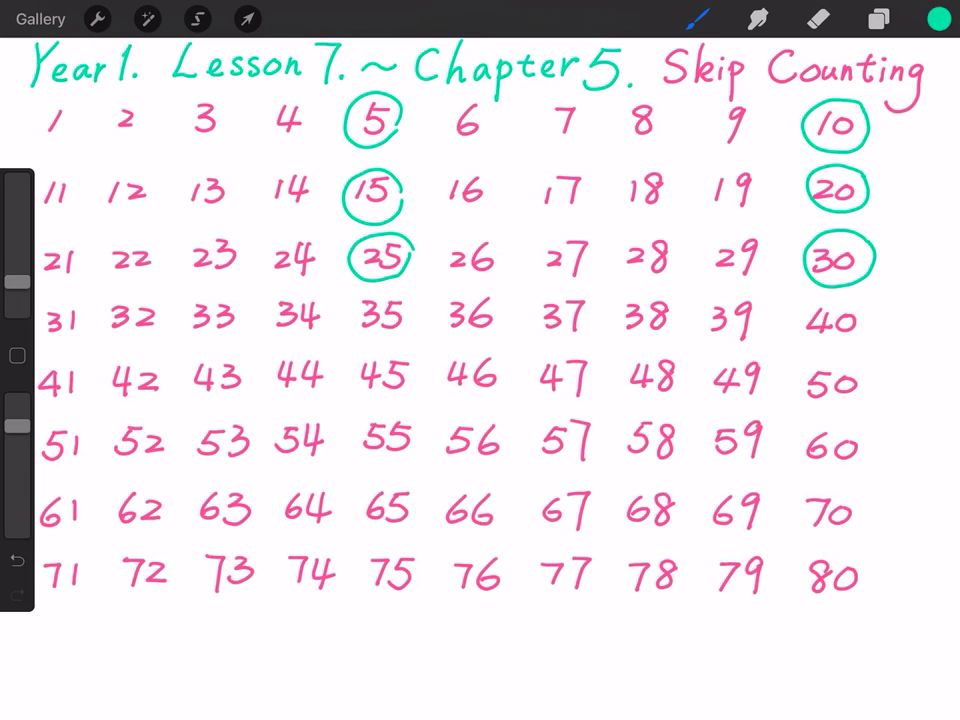
pyautogui.moveTo(380, 297)
pyautogui.mouseDown()
pyautogui.moveTo(352, 325)
pyautogui.moveTo(406, 302)
pyautogui.mouseUp()
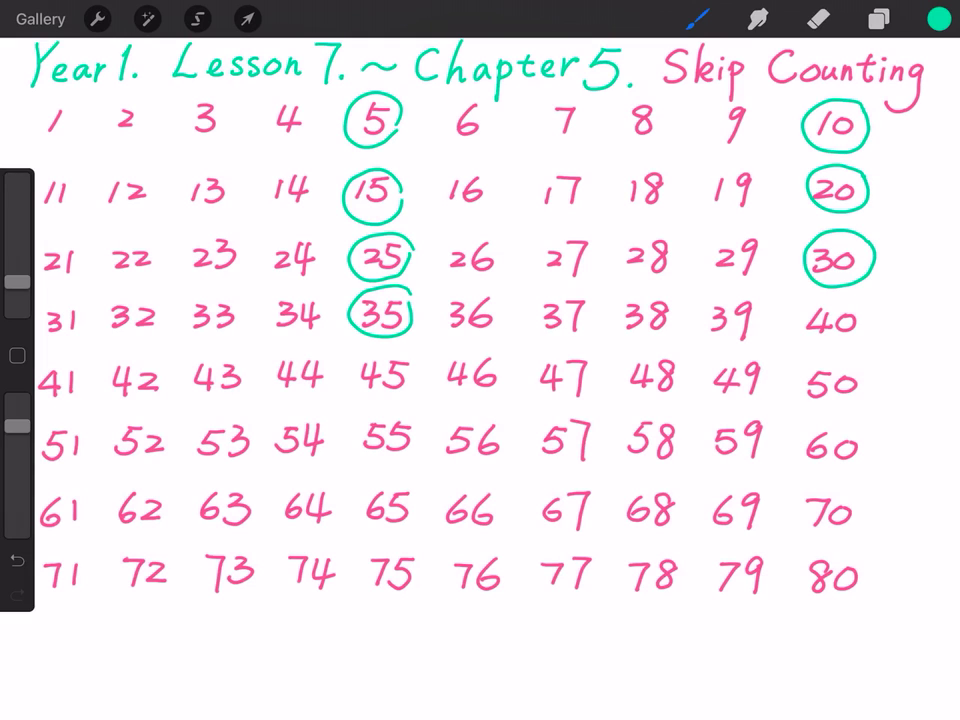
pyautogui.moveTo(858, 306)
pyautogui.mouseDown()
pyautogui.moveTo(808, 318)
pyautogui.moveTo(862, 338)
pyautogui.moveTo(866, 318)
pyautogui.mouseUp()
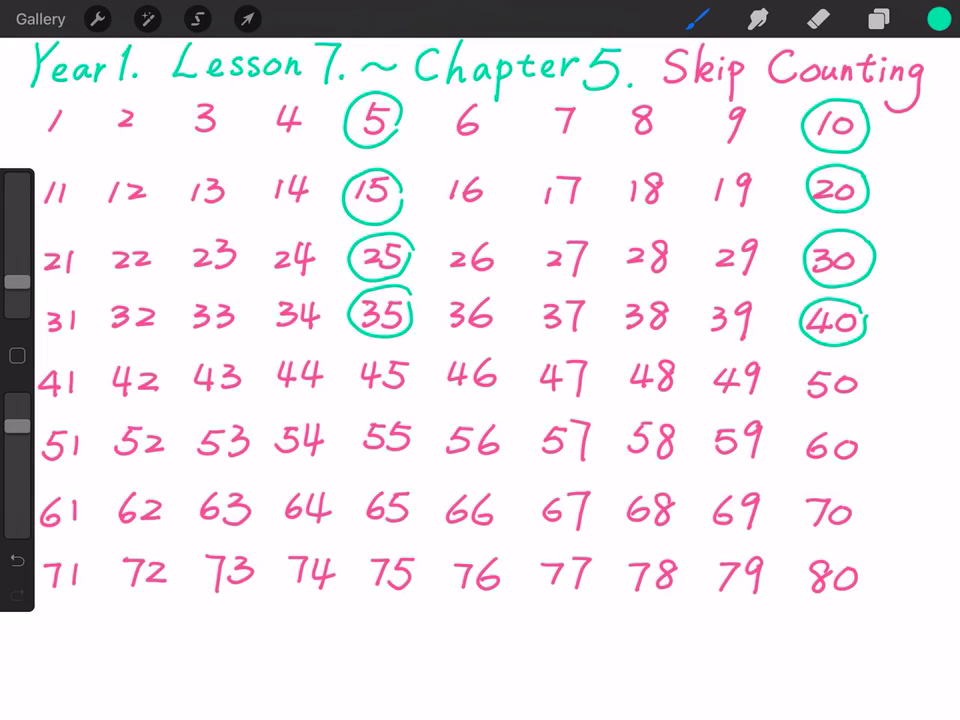
# Circle 45 through 80 in green and draw a divider beside the 5s column.
pyautogui.moveTo(404, 362)
pyautogui.mouseDown()
pyautogui.moveTo(380, 356)
pyautogui.moveTo(406, 390)
pyautogui.moveTo(418, 378)
pyautogui.mouseUp()
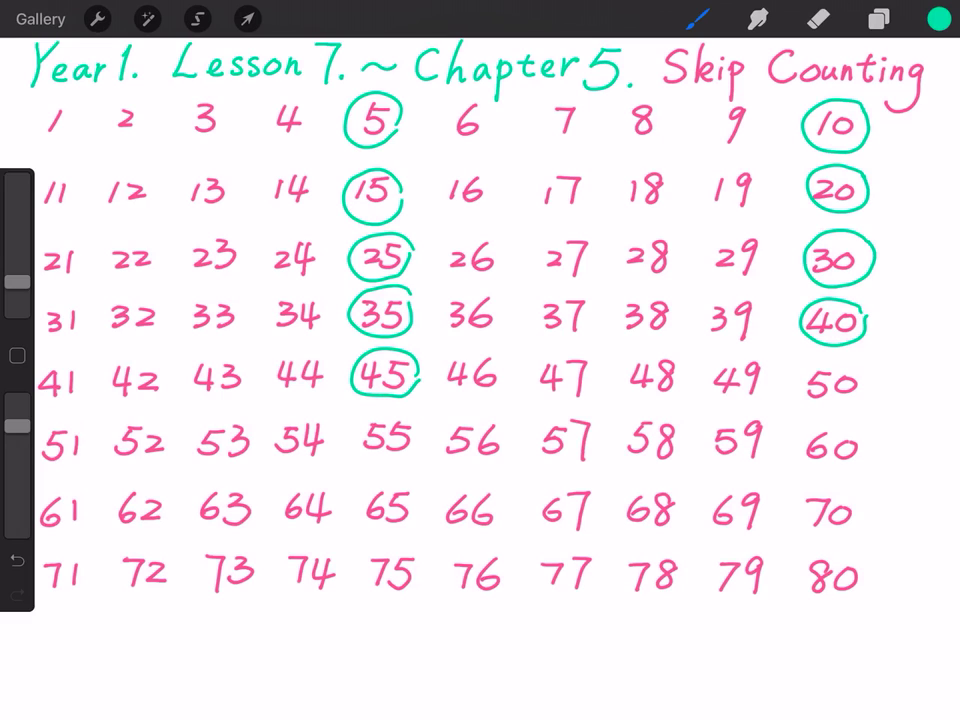
pyautogui.moveTo(844, 362)
pyautogui.mouseDown()
pyautogui.moveTo(824, 363)
pyautogui.moveTo(818, 408)
pyautogui.moveTo(868, 374)
pyautogui.moveTo(845, 362)
pyautogui.mouseUp()
pyautogui.moveTo(405, 418)
pyautogui.mouseDown()
pyautogui.moveTo(376, 419)
pyautogui.moveTo(385, 464)
pyautogui.moveTo(402, 417)
pyautogui.mouseUp()
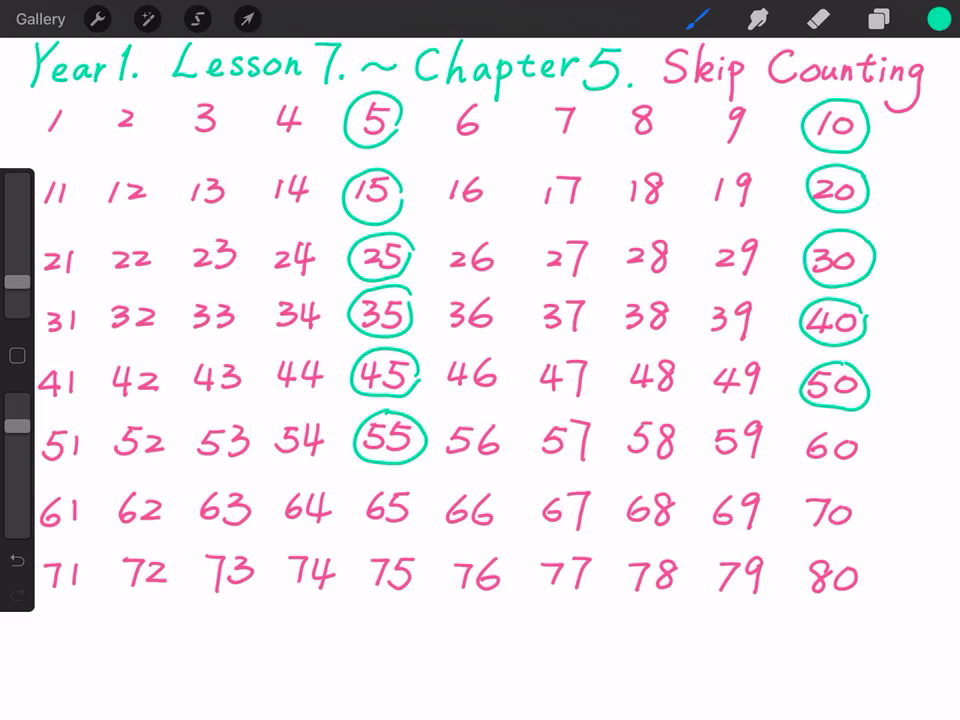
pyautogui.moveTo(838, 425)
pyautogui.mouseDown()
pyautogui.moveTo(808, 455)
pyautogui.moveTo(868, 440)
pyautogui.moveTo(842, 425)
pyautogui.mouseUp()
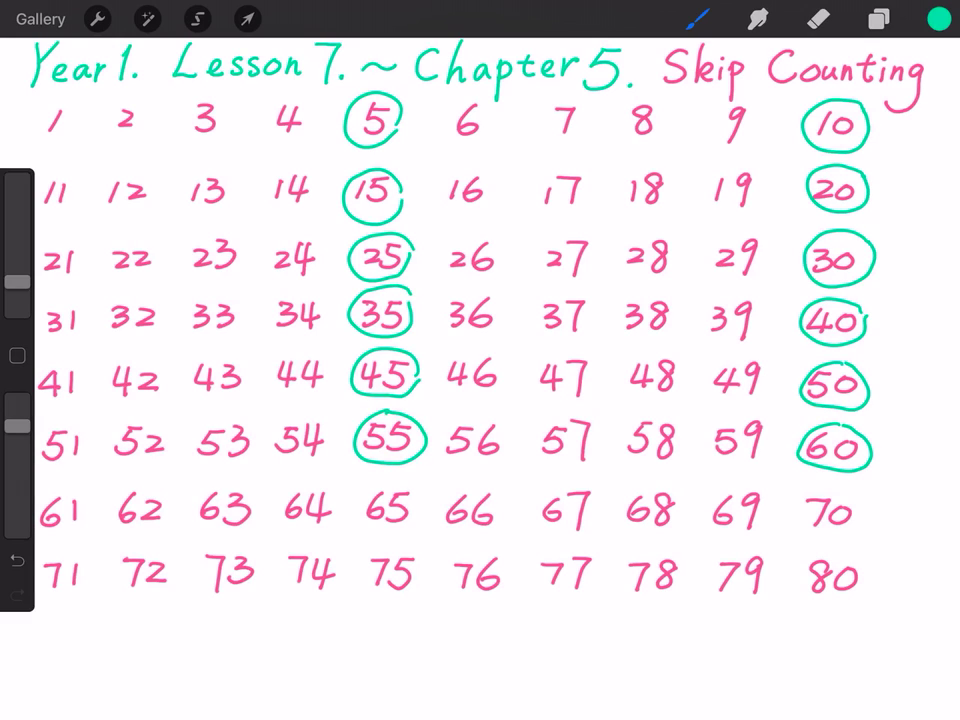
pyautogui.moveTo(400, 488)
pyautogui.mouseDown()
pyautogui.moveTo(378, 489)
pyautogui.moveTo(368, 531)
pyautogui.moveTo(398, 487)
pyautogui.mouseUp()
pyautogui.moveTo(845, 490)
pyautogui.mouseDown()
pyautogui.moveTo(806, 492)
pyautogui.moveTo(822, 534)
pyautogui.moveTo(850, 491)
pyautogui.mouseUp()
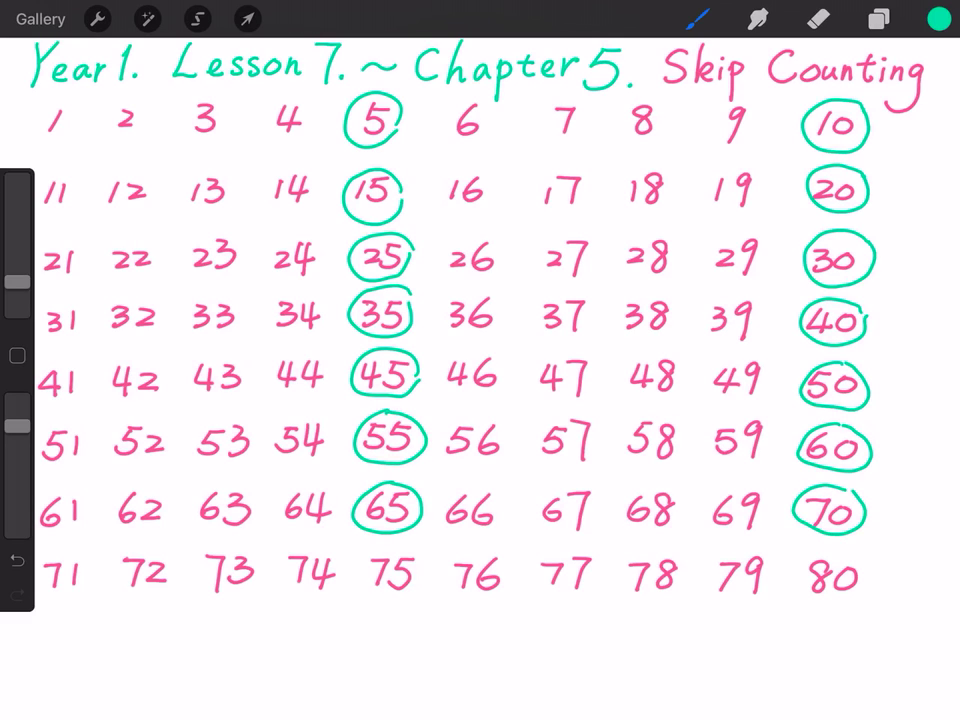
pyautogui.moveTo(418, 568)
pyautogui.mouseDown()
pyautogui.moveTo(374, 566)
pyautogui.moveTo(420, 590)
pyautogui.moveTo(426, 566)
pyautogui.mouseUp()
pyautogui.moveTo(858, 555)
pyautogui.mouseDown()
pyautogui.moveTo(810, 556)
pyautogui.moveTo(815, 598)
pyautogui.moveTo(870, 578)
pyautogui.moveTo(856, 553)
pyautogui.mouseUp()
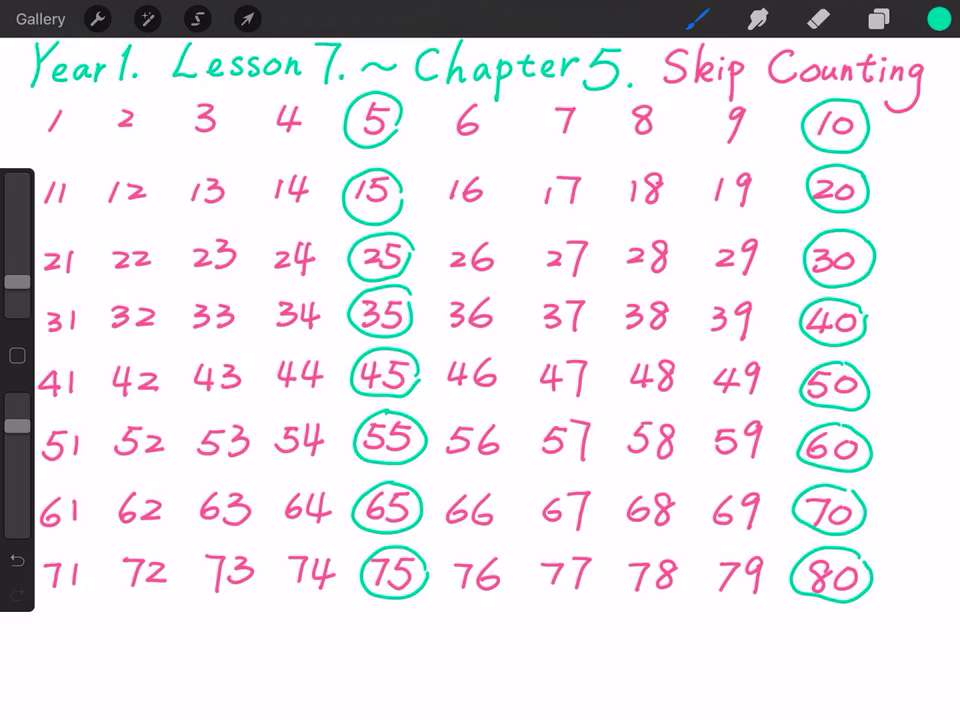
pyautogui.moveTo(422, 92); pyautogui.dragTo(437, 605)
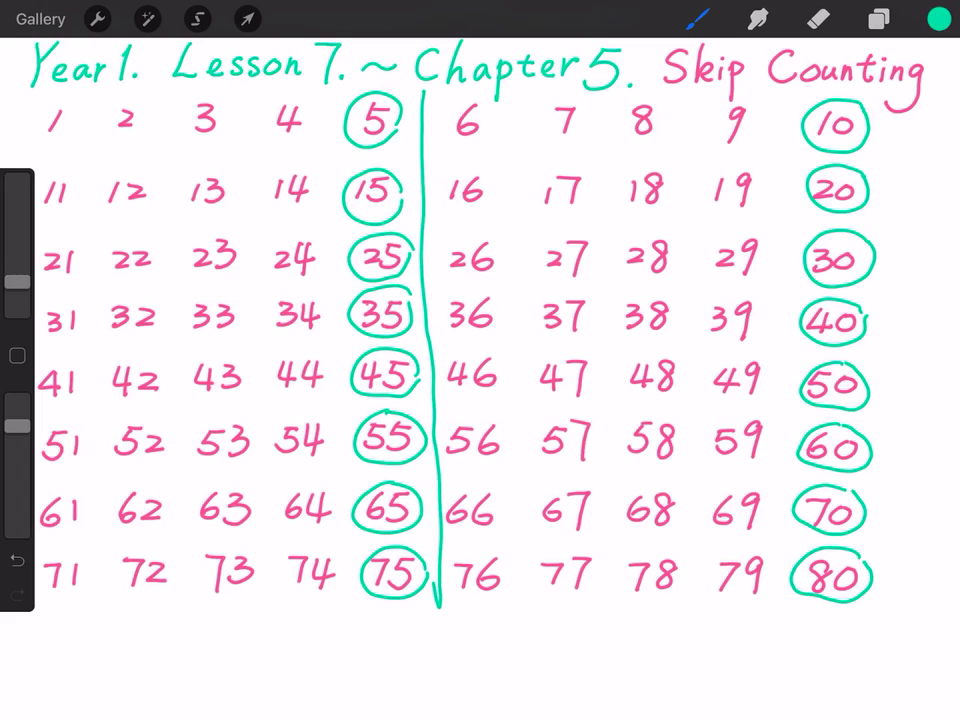
# Draw a green vertical line down the right side of the 10–80 column.
pyautogui.moveTo(880, 95); pyautogui.dragTo(882, 601)
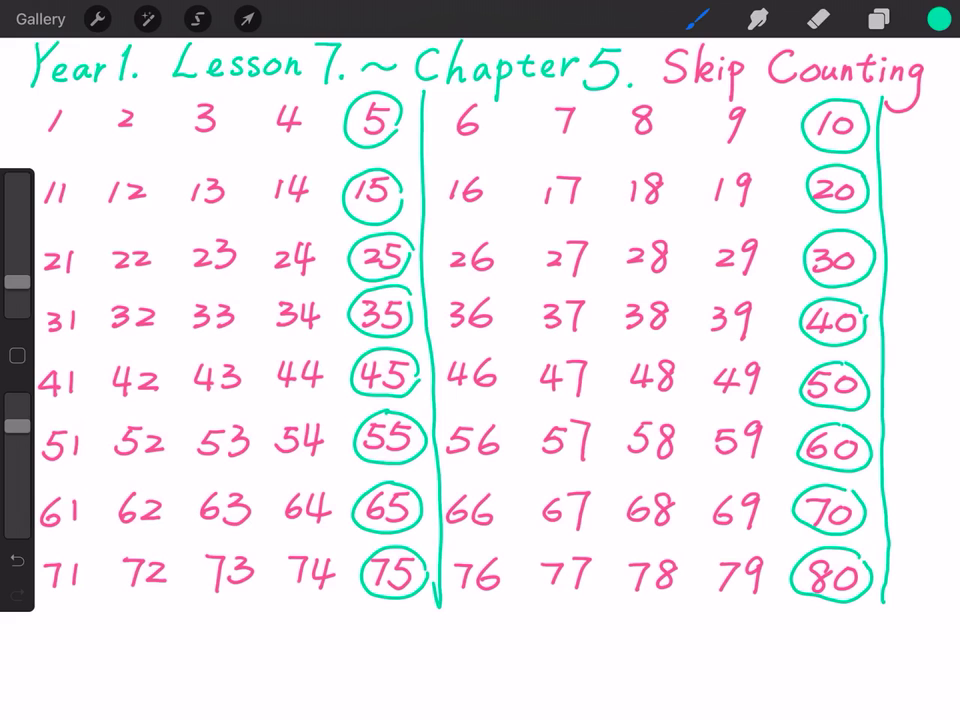
# Hide Layer 5 with the multiples-of-5 circles and add a new blank Layer 6.
pyautogui.click(879, 19)
pyautogui.click(926, 137)
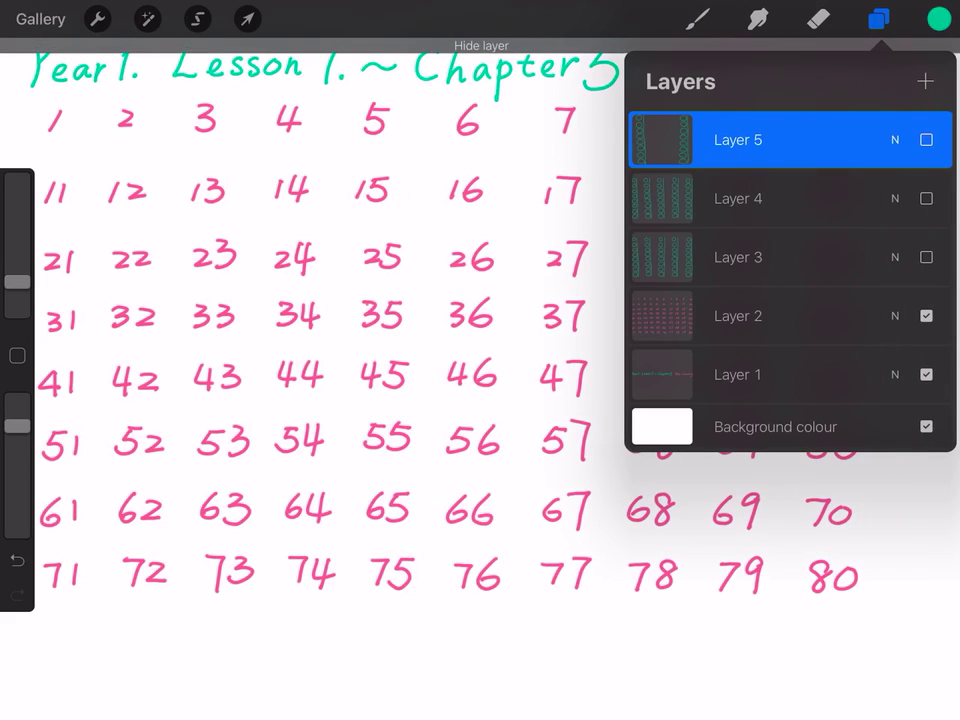
pyautogui.click(925, 81)
pyautogui.click(698, 19)
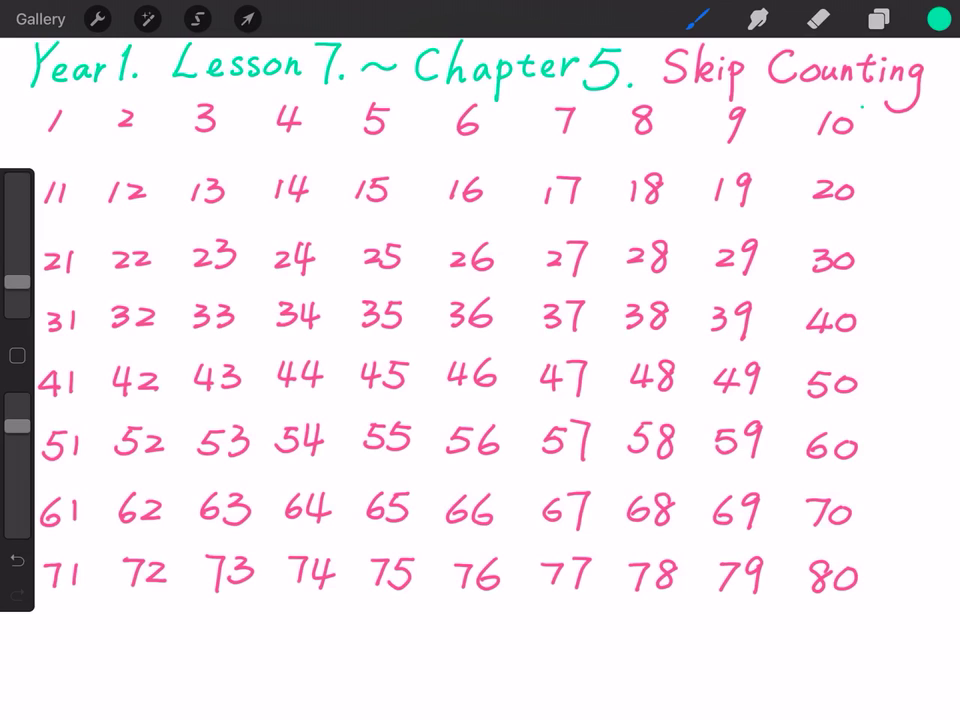
# Circle 10, 20, 30, 40, 50, 60, 70 and 80 in green, then draw a divider beside them.
pyautogui.moveTo(852, 102)
pyautogui.mouseDown()
pyautogui.moveTo(812, 112)
pyautogui.moveTo(850, 148)
pyautogui.moveTo(858, 108)
pyautogui.mouseUp()
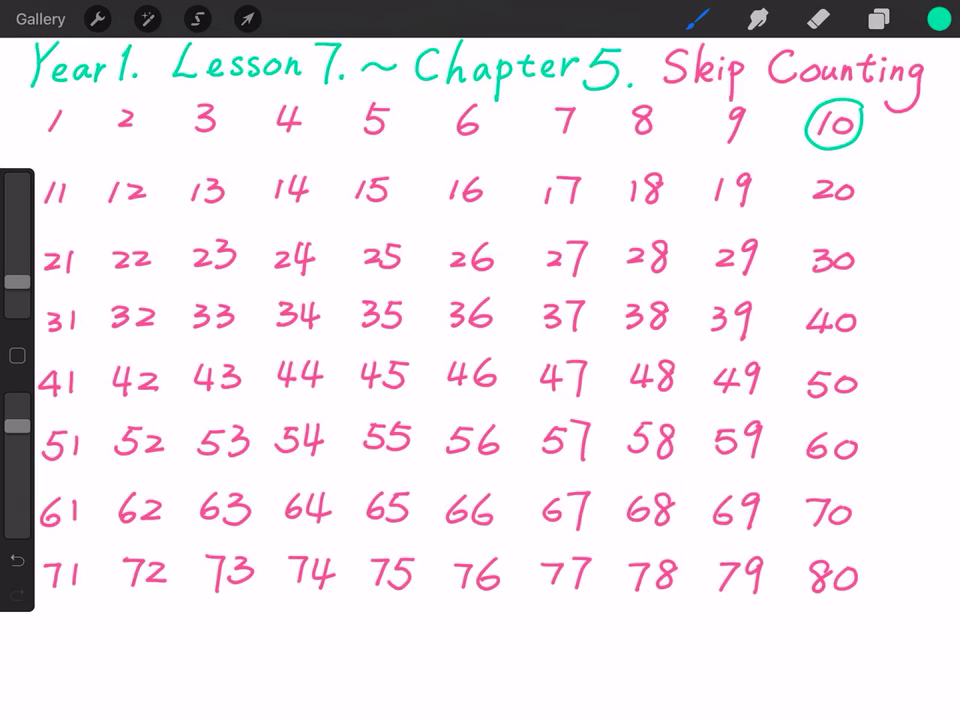
pyautogui.moveTo(850, 172)
pyautogui.mouseDown()
pyautogui.moveTo(838, 170)
pyautogui.moveTo(812, 205)
pyautogui.moveTo(856, 182)
pyautogui.moveTo(848, 170)
pyautogui.mouseUp()
pyautogui.moveTo(848, 242)
pyautogui.mouseDown()
pyautogui.moveTo(810, 258)
pyautogui.moveTo(858, 262)
pyautogui.moveTo(846, 244)
pyautogui.mouseUp()
pyautogui.moveTo(848, 306)
pyautogui.mouseDown()
pyautogui.moveTo(806, 340)
pyautogui.moveTo(850, 308)
pyautogui.mouseUp()
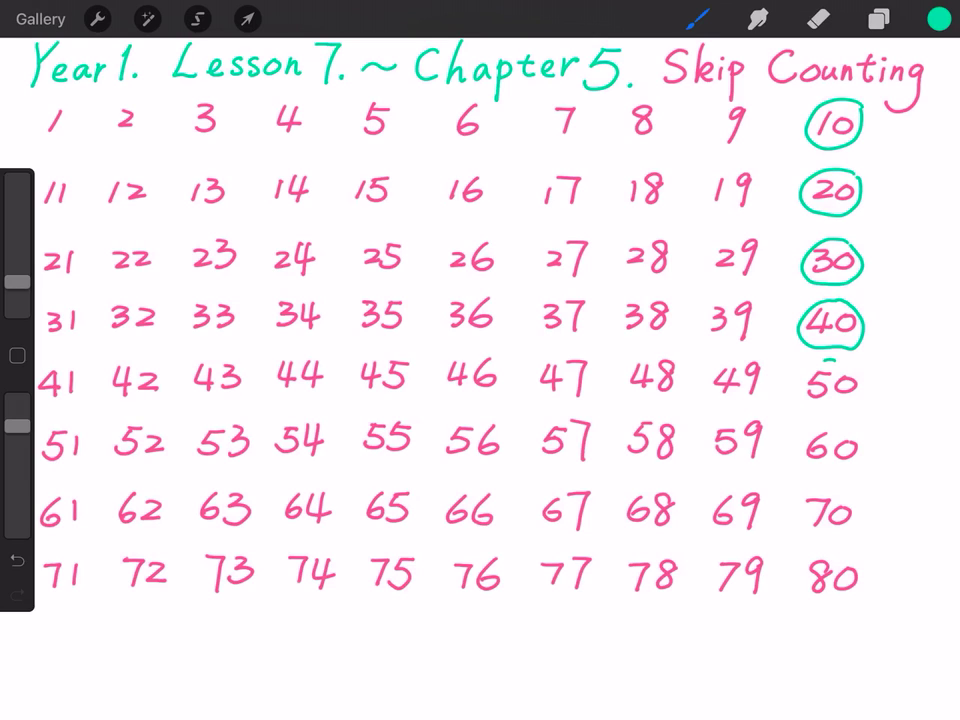
pyautogui.moveTo(848, 362)
pyautogui.mouseDown()
pyautogui.moveTo(810, 392)
pyautogui.moveTo(852, 366)
pyautogui.mouseUp()
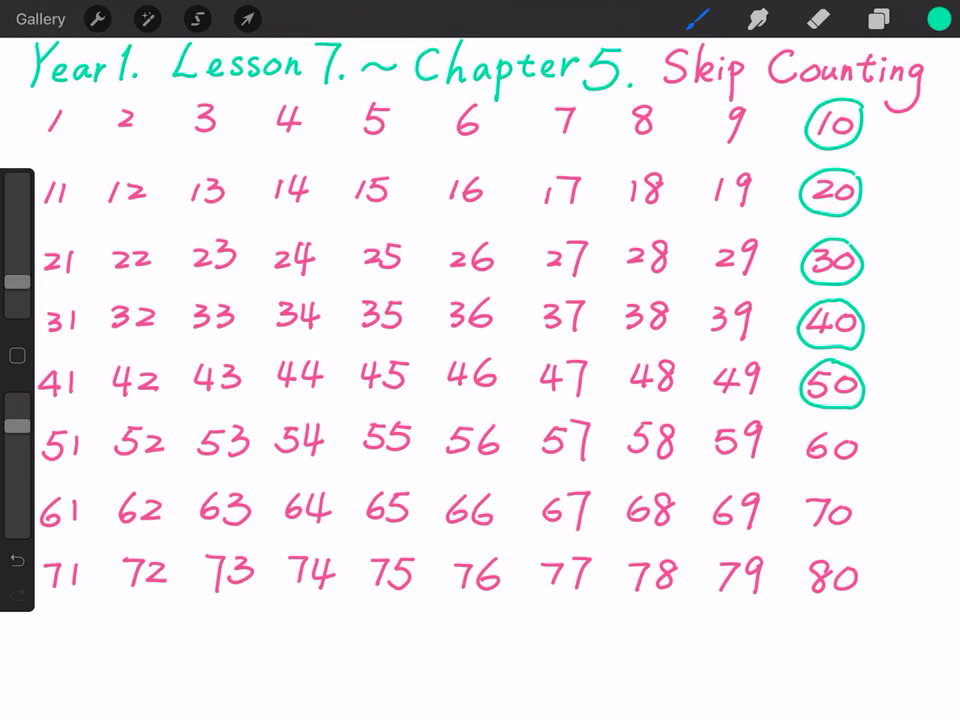
pyautogui.moveTo(848, 424)
pyautogui.mouseDown()
pyautogui.moveTo(806, 440)
pyautogui.moveTo(862, 458)
pyautogui.moveTo(850, 428)
pyautogui.mouseUp()
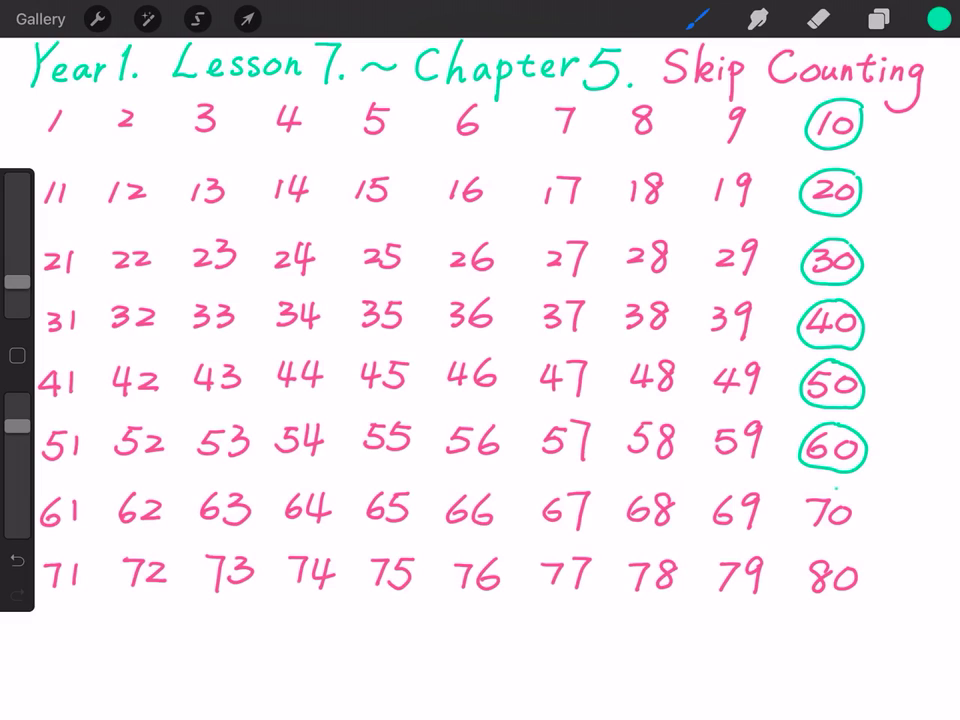
pyautogui.moveTo(836, 487)
pyautogui.mouseDown()
pyautogui.moveTo(800, 518)
pyautogui.moveTo(860, 508)
pyautogui.moveTo(845, 488)
pyautogui.mouseUp()
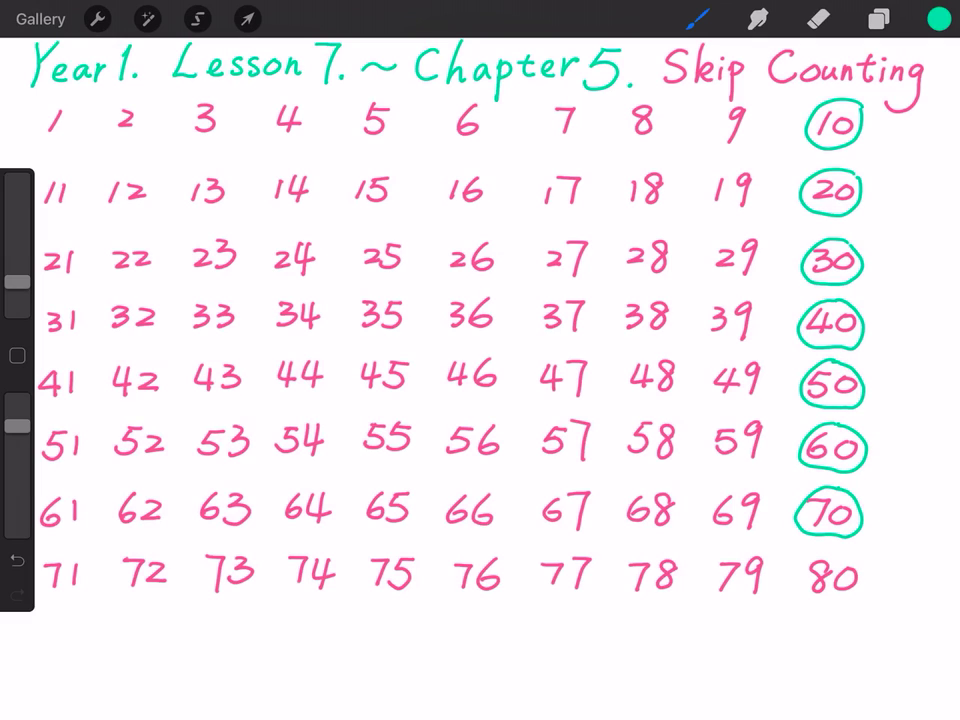
pyautogui.moveTo(840, 556)
pyautogui.mouseDown()
pyautogui.moveTo(814, 556)
pyautogui.moveTo(866, 574)
pyautogui.moveTo(842, 558)
pyautogui.mouseUp()
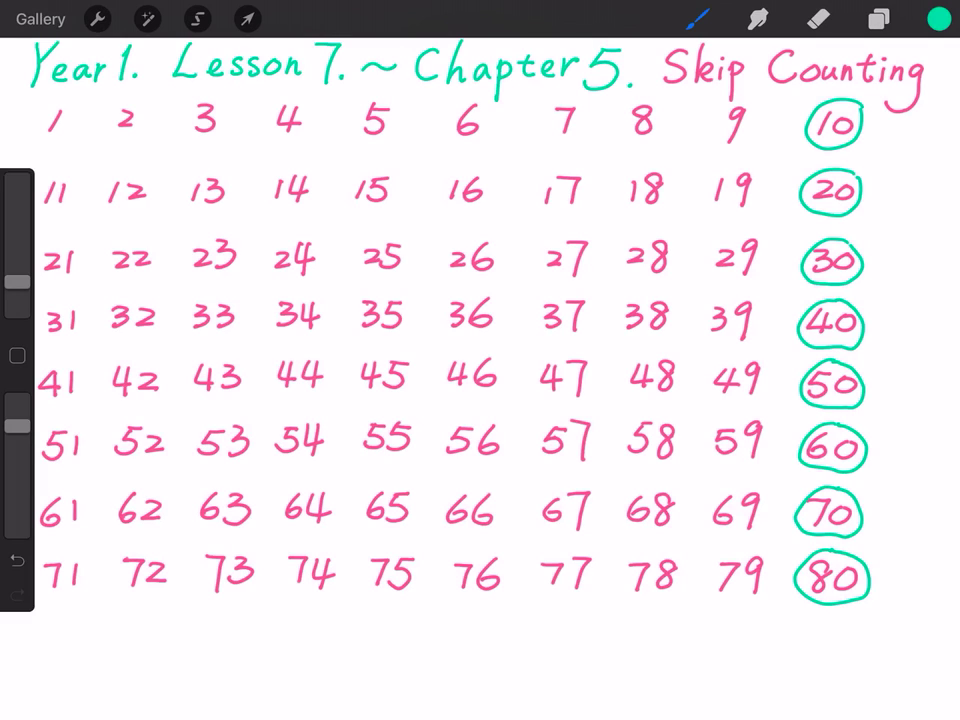
pyautogui.moveTo(882, 96); pyautogui.dragTo(876, 612)
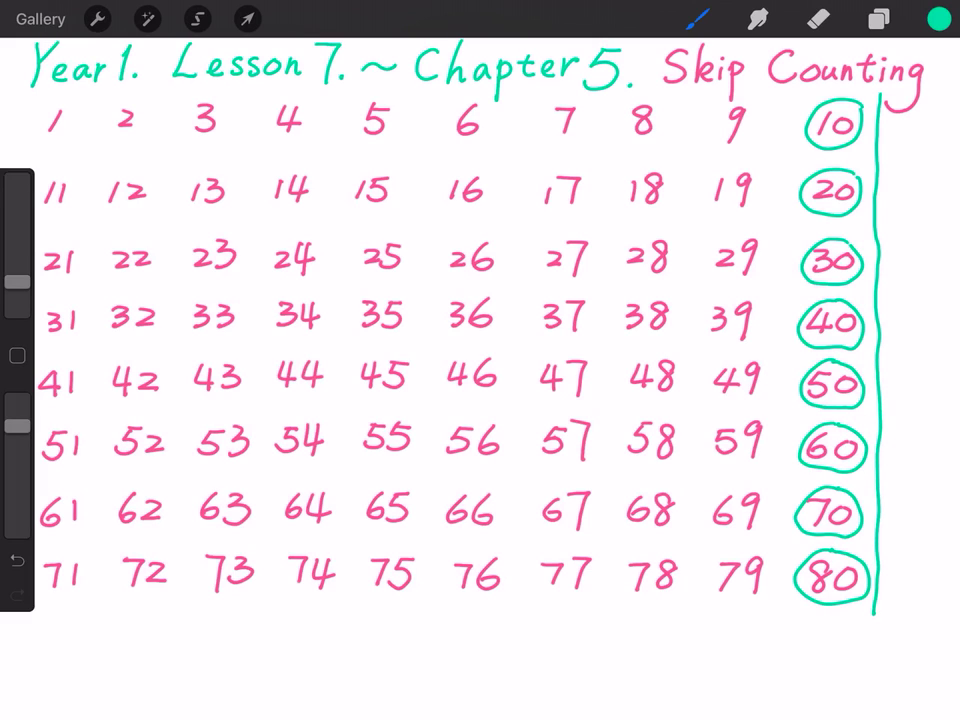